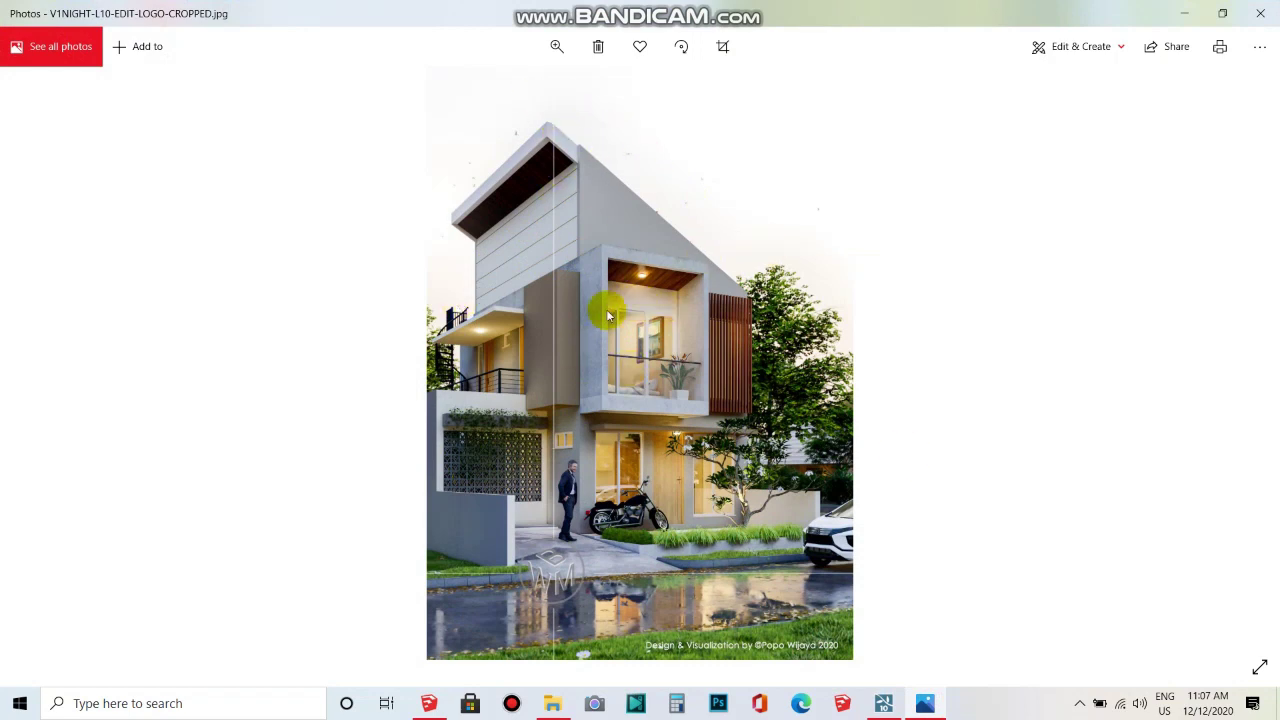
- Switch from the finished night render in Photos to the SketchUp house model
{"action": "left_click", "coordinate": [427, 704]}
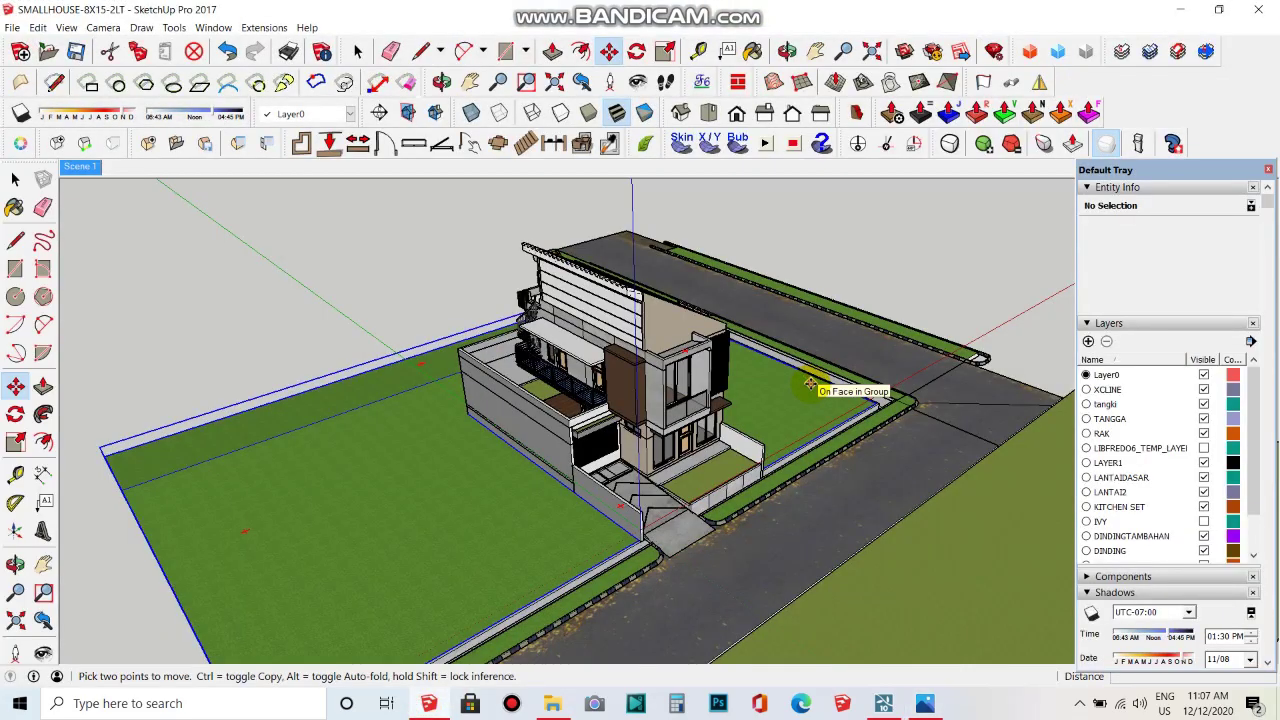
- Orbit to a high angle over the house and toggle section cuts on to expose the ground floor
{"action": "middle_click_drag", "start_coordinate": [810, 385], "coordinate": [684, 331]}
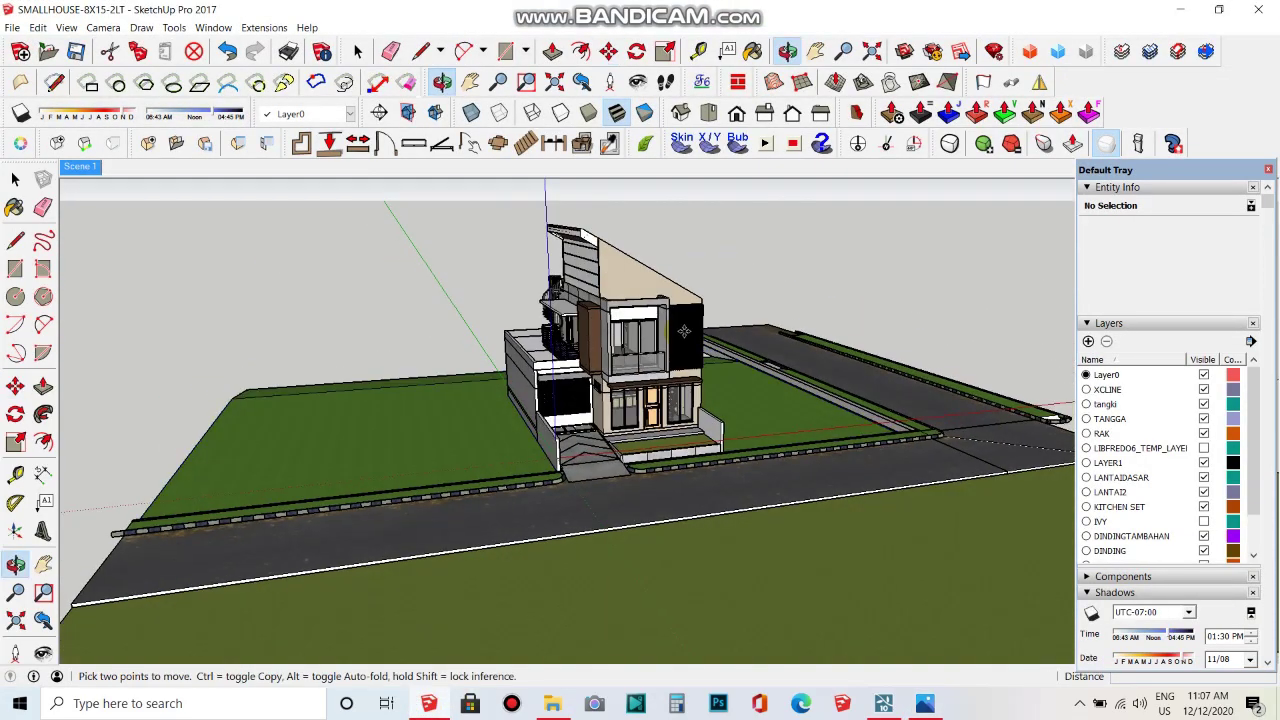
{"action": "scroll", "coordinate": [684, 331], "scroll_direction": "up", "scroll_amount": 3}
{"action": "middle_click_drag", "start_coordinate": [684, 331], "coordinate": [783, 424]}
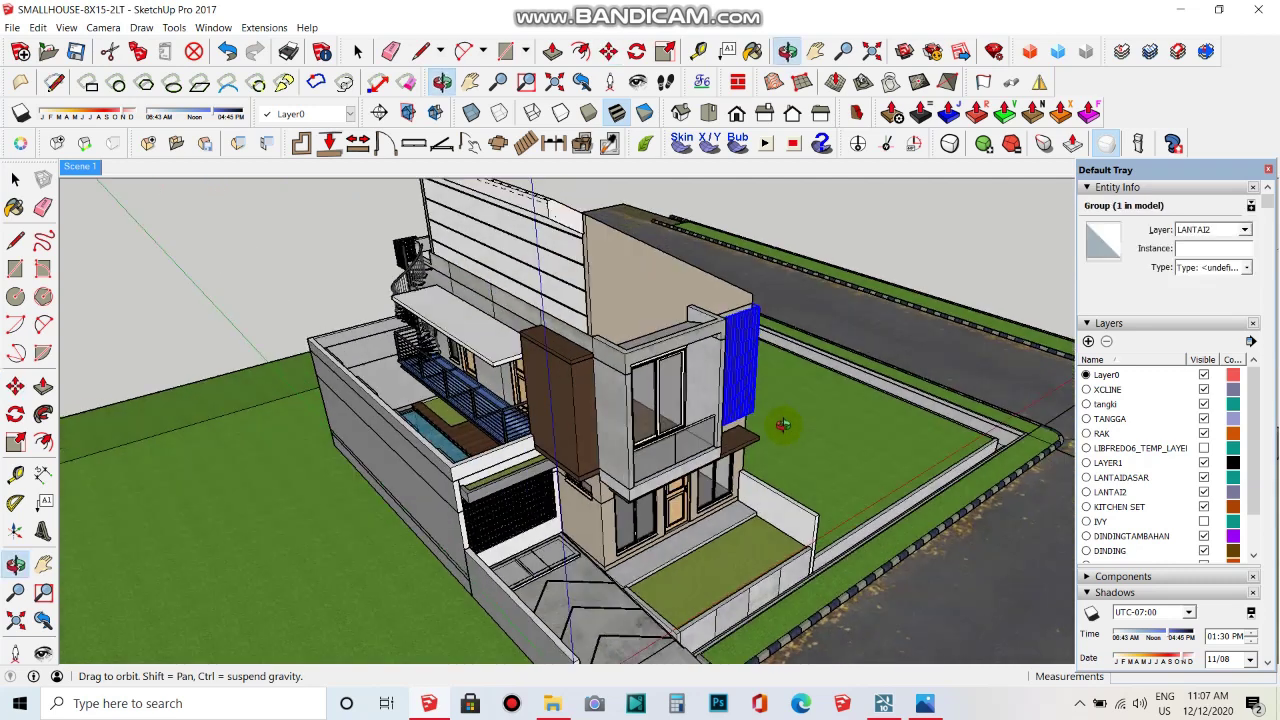
{"action": "key", "text": "m"}
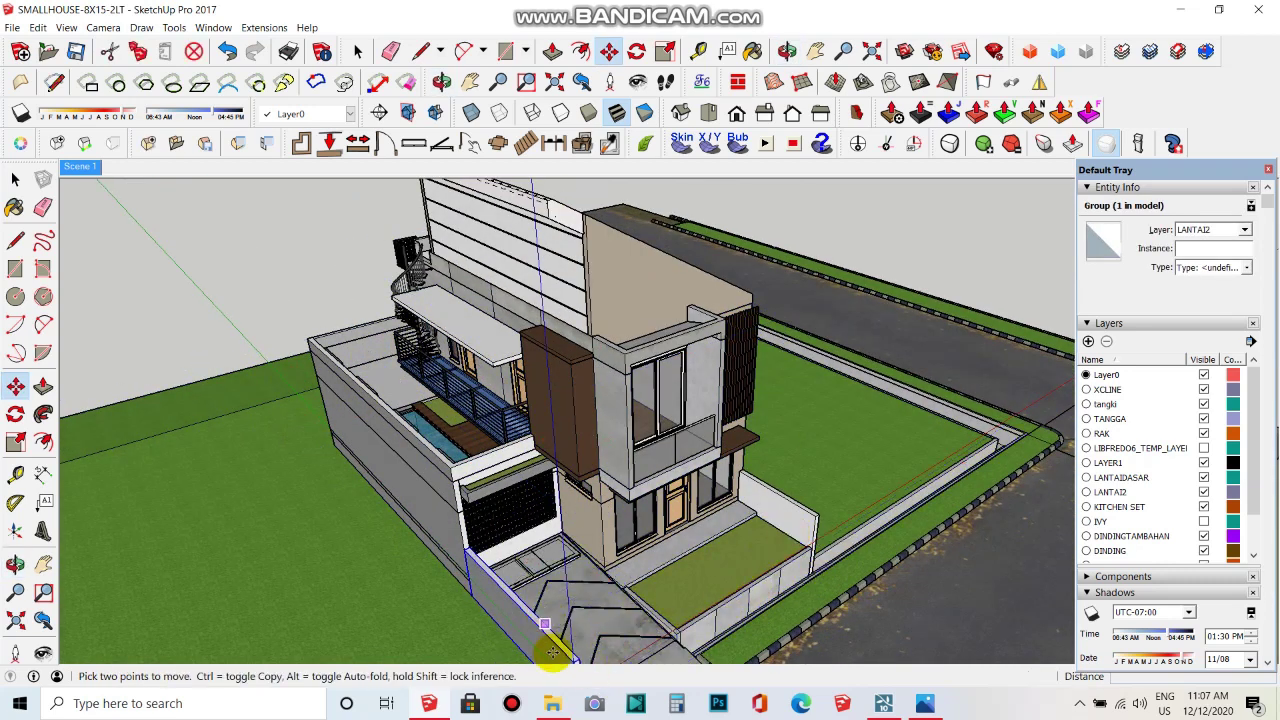
{"action": "scroll", "coordinate": [575, 676], "scroll_direction": "down", "scroll_amount": 3}
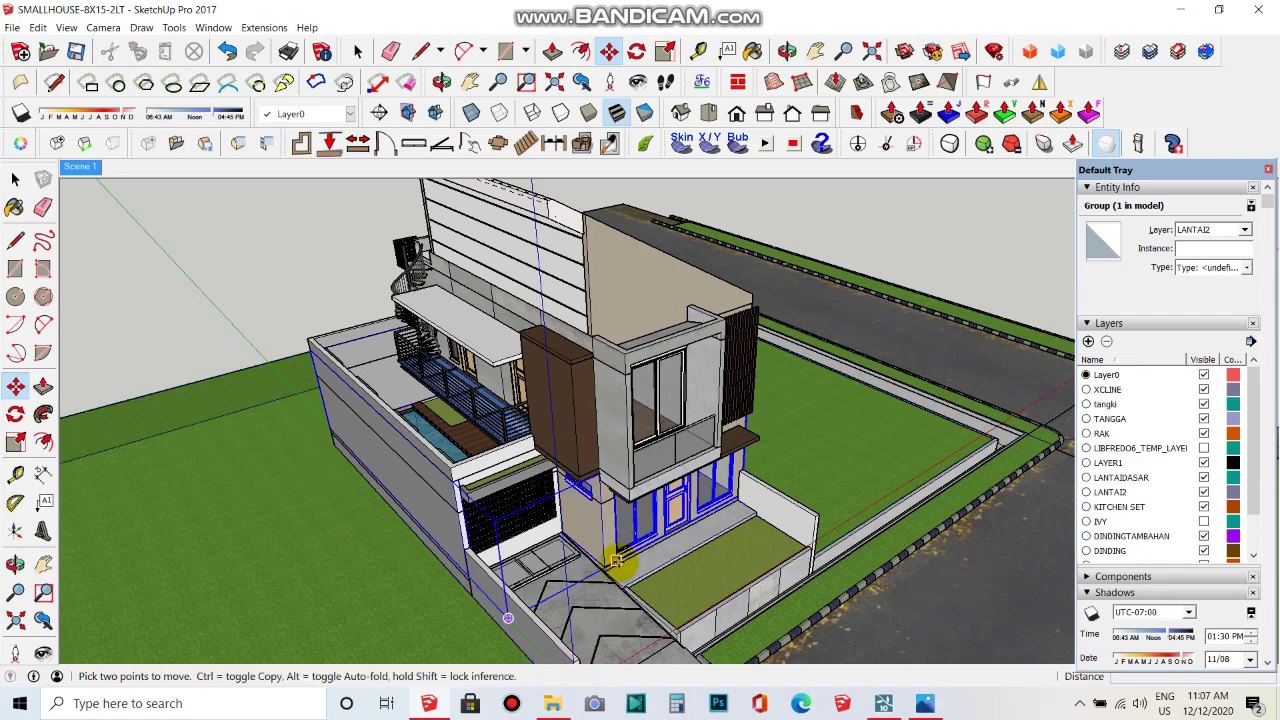
{"action": "mouse_move", "coordinate": [586, 563]}
{"action": "middle_mouse_down"}
{"action": "mouse_move", "coordinate": [620, 462]}
{"action": "mouse_move", "coordinate": [592, 437]}
{"action": "mouse_move", "coordinate": [603, 428]}
{"action": "middle_mouse_up"}
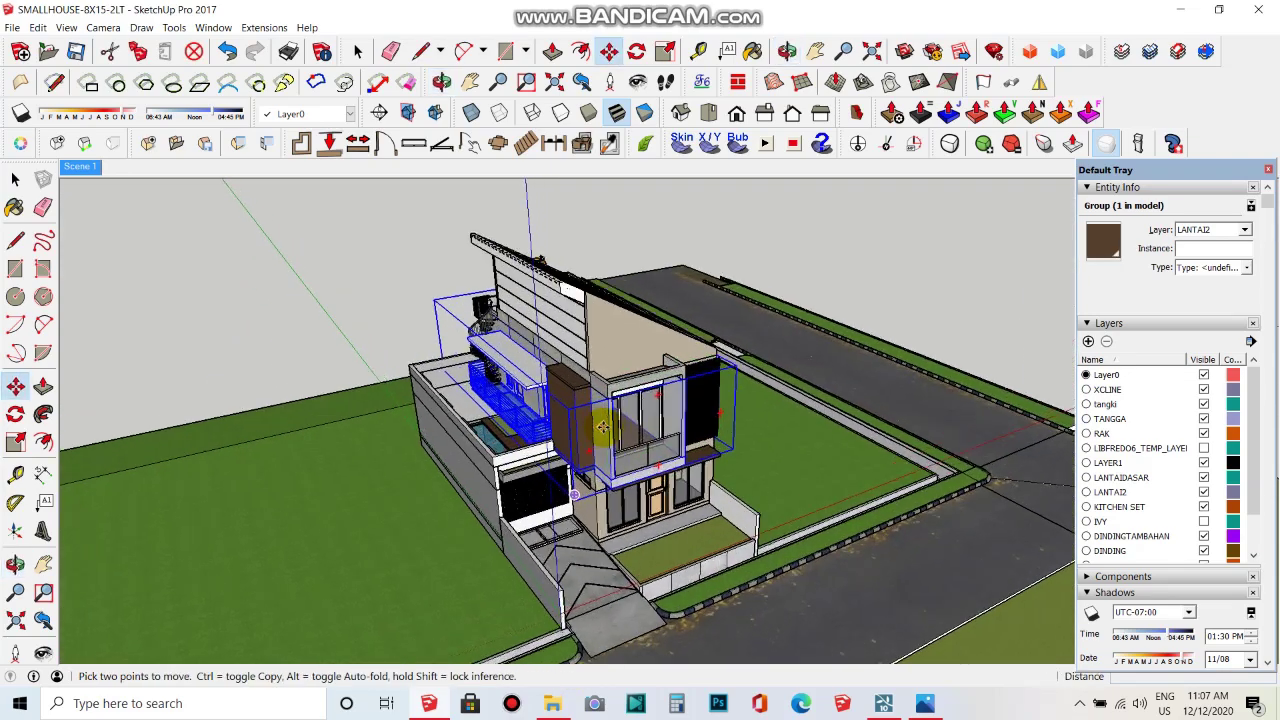
{"action": "left_click", "coordinate": [435, 115]}
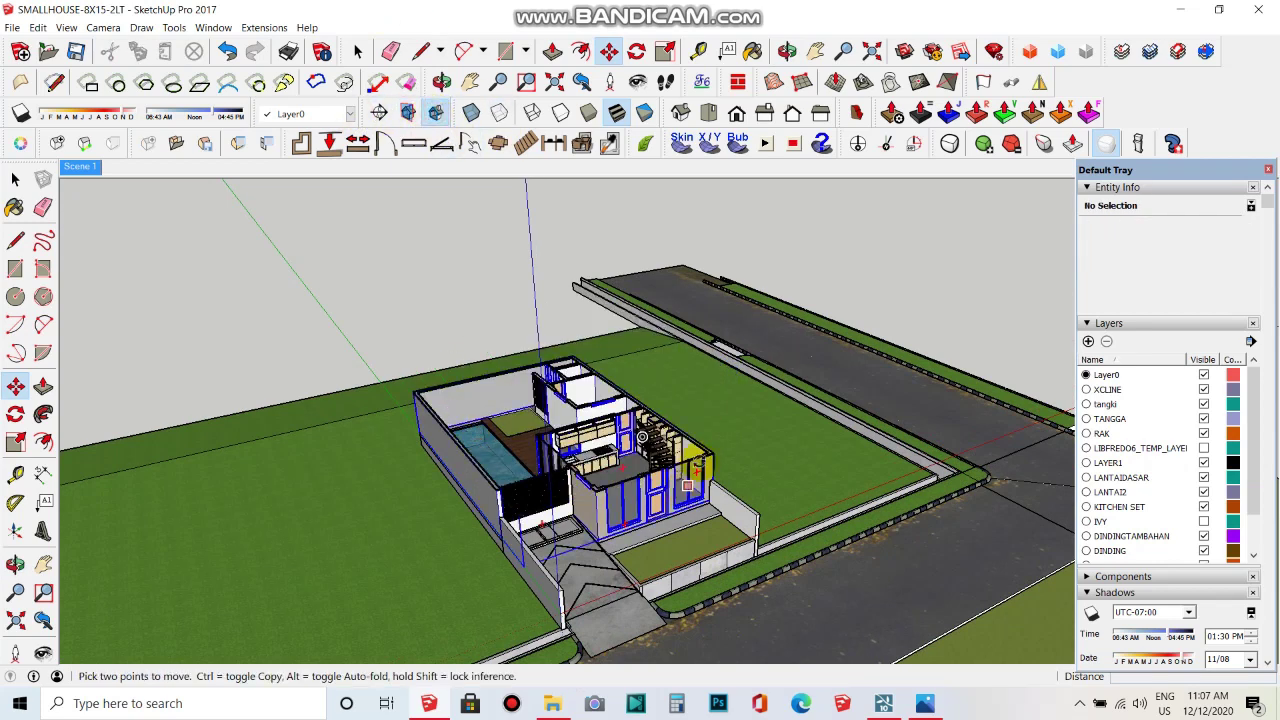
- Orbit down into the ground floor and zoom in toward the staircase
{"action": "mouse_move", "coordinate": [677, 400]}
{"action": "middle_mouse_down"}
{"action": "mouse_move", "coordinate": [675, 487]}
{"action": "mouse_move", "coordinate": [749, 354]}
{"action": "middle_mouse_up"}
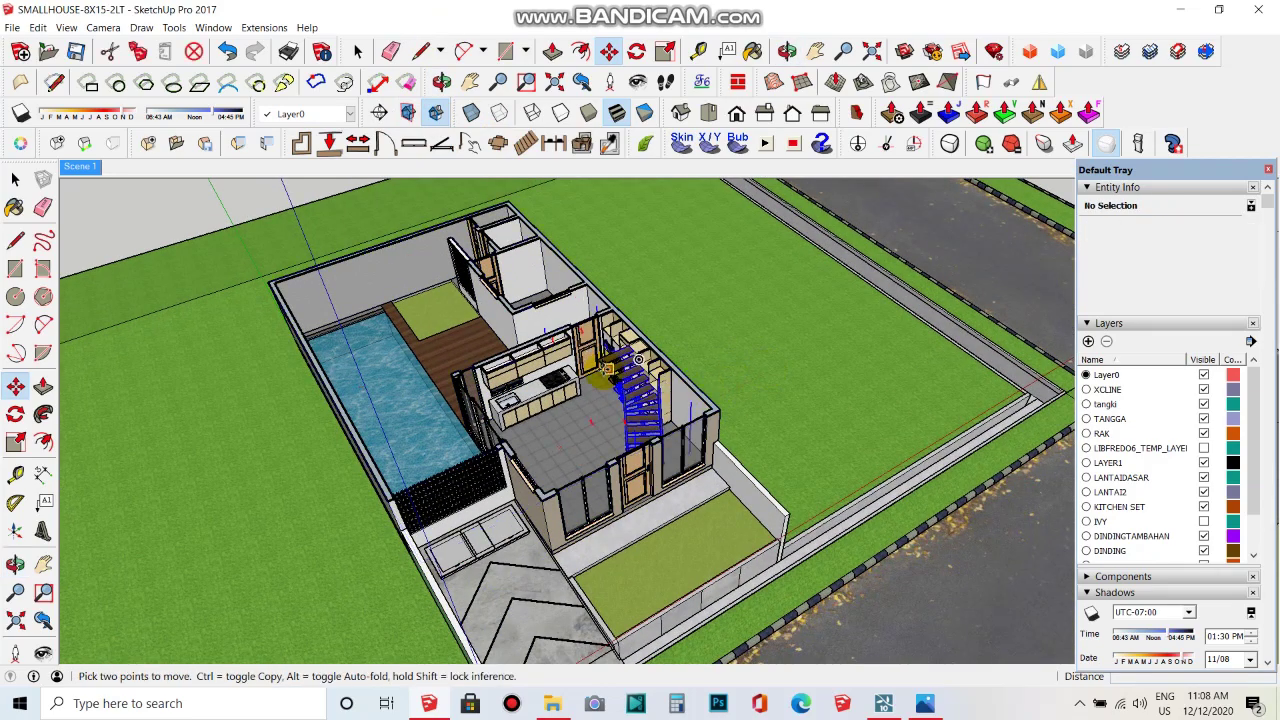
{"action": "middle_click_drag", "start_coordinate": [586, 423], "coordinate": [648, 494]}
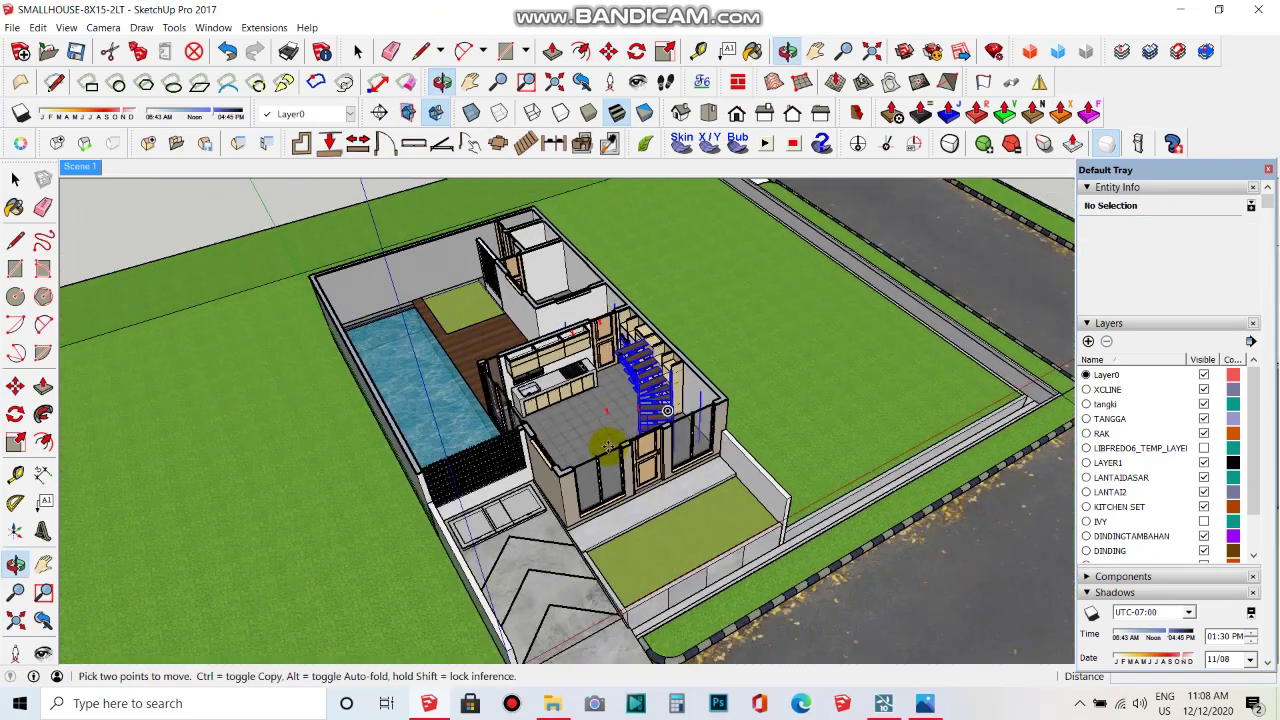
{"action": "middle_click_drag", "start_coordinate": [653, 356], "coordinate": [677, 543]}
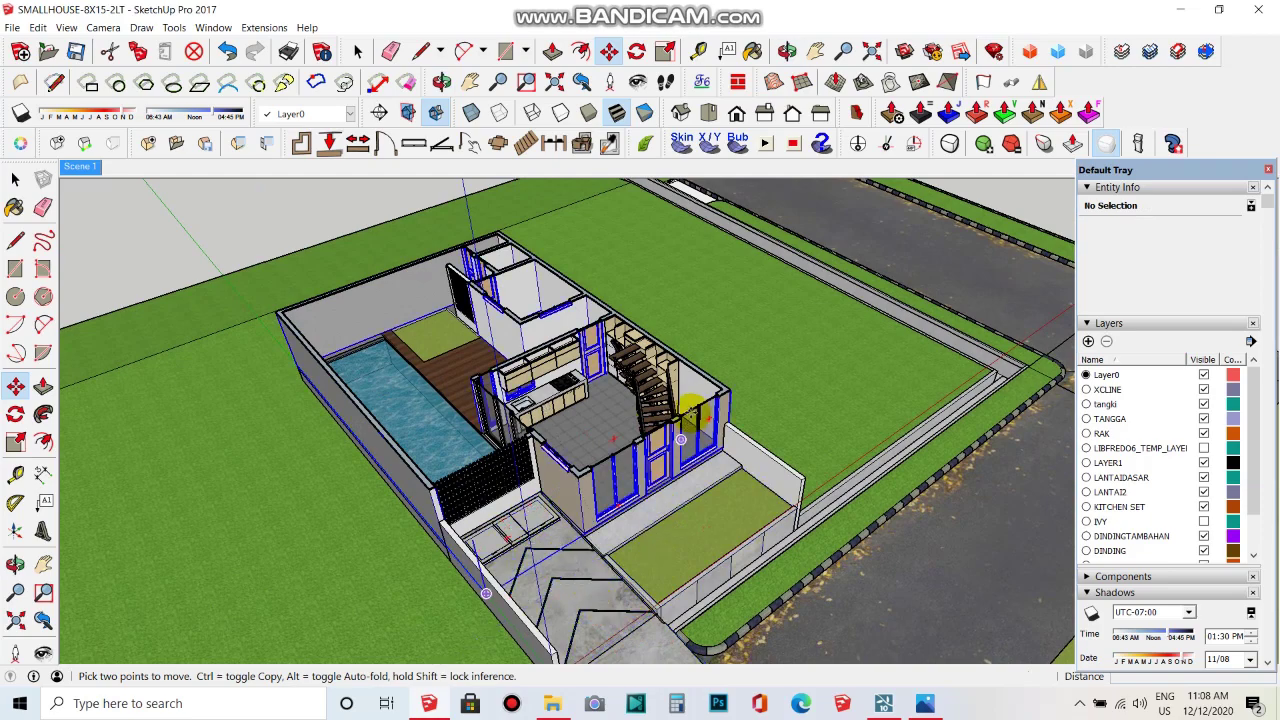
{"action": "scroll", "coordinate": [620, 480], "scroll_direction": "up", "scroll_amount": 2}
{"action": "scroll", "coordinate": [640, 420], "scroll_direction": "up", "scroll_amount": 3}
{"action": "scroll", "coordinate": [645, 390], "scroll_direction": "up", "scroll_amount": 2}
{"action": "middle_click_drag", "start_coordinate": [645, 388], "coordinate": [672, 568]}
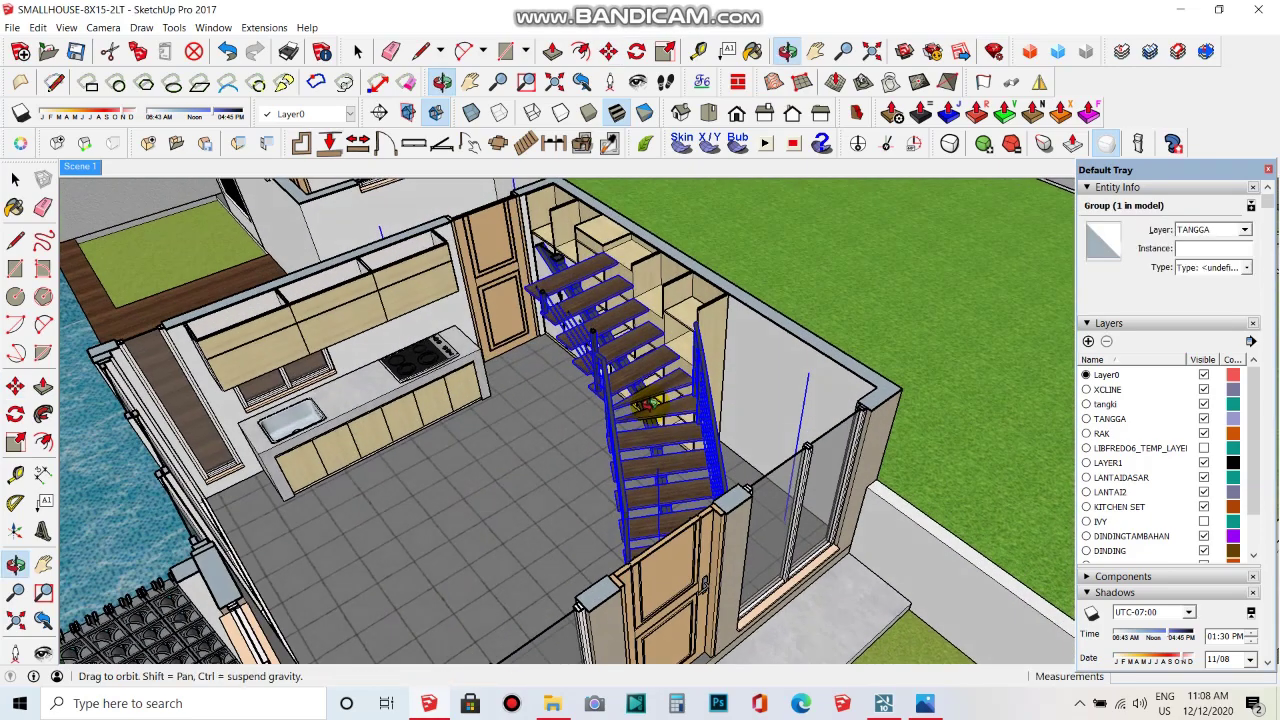
{"action": "scroll", "coordinate": [672, 568], "scroll_direction": "down", "scroll_amount": 3}
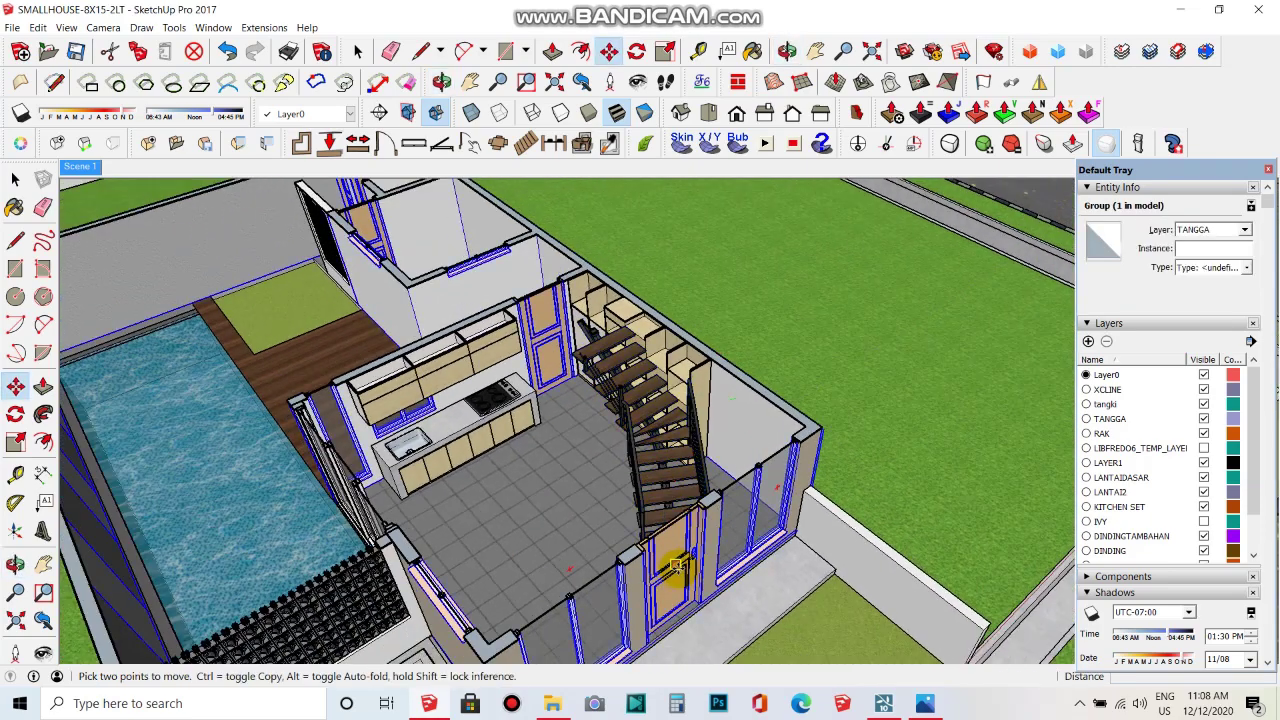
{"action": "mouse_move", "coordinate": [586, 523]}
{"action": "middle_mouse_down"}
{"action": "mouse_move", "coordinate": [557, 533]}
{"action": "mouse_move", "coordinate": [606, 537]}
{"action": "middle_mouse_up"}
- Orbit close around the staircase to a low view of the stairs and storage shelves
{"action": "key", "text": "m"}
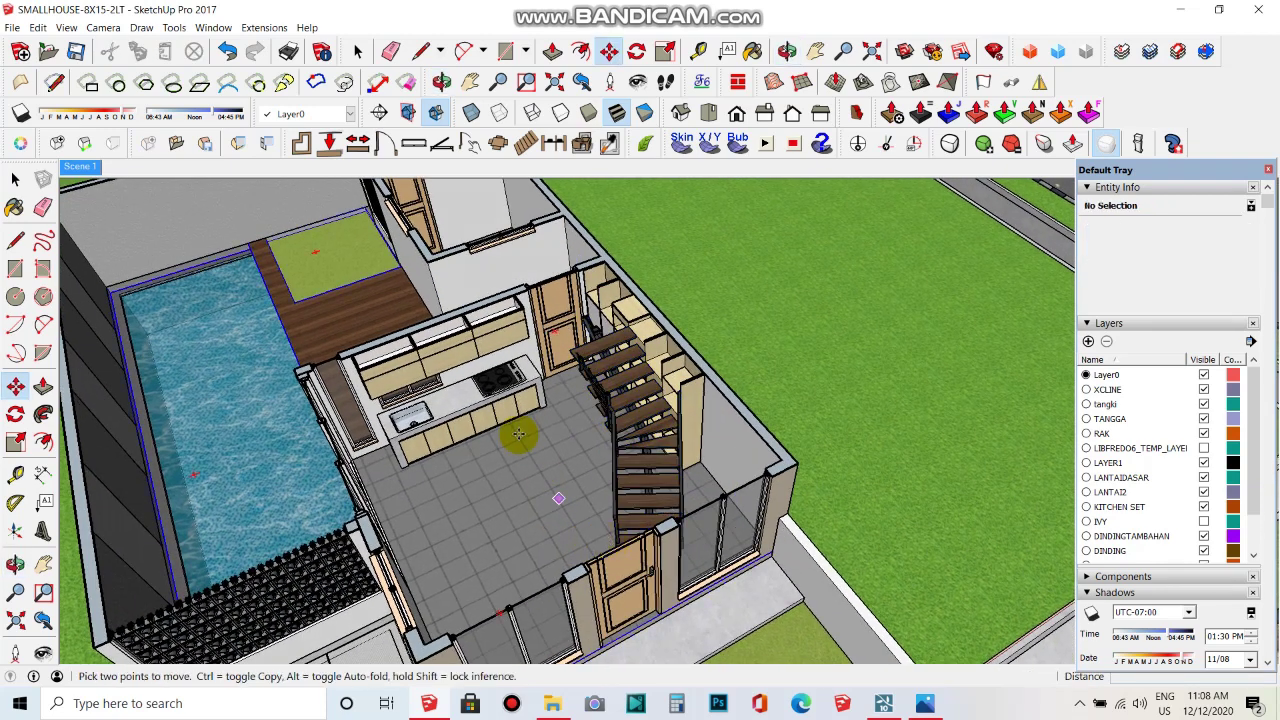
{"action": "middle_click_drag", "start_coordinate": [541, 464], "coordinate": [651, 491]}
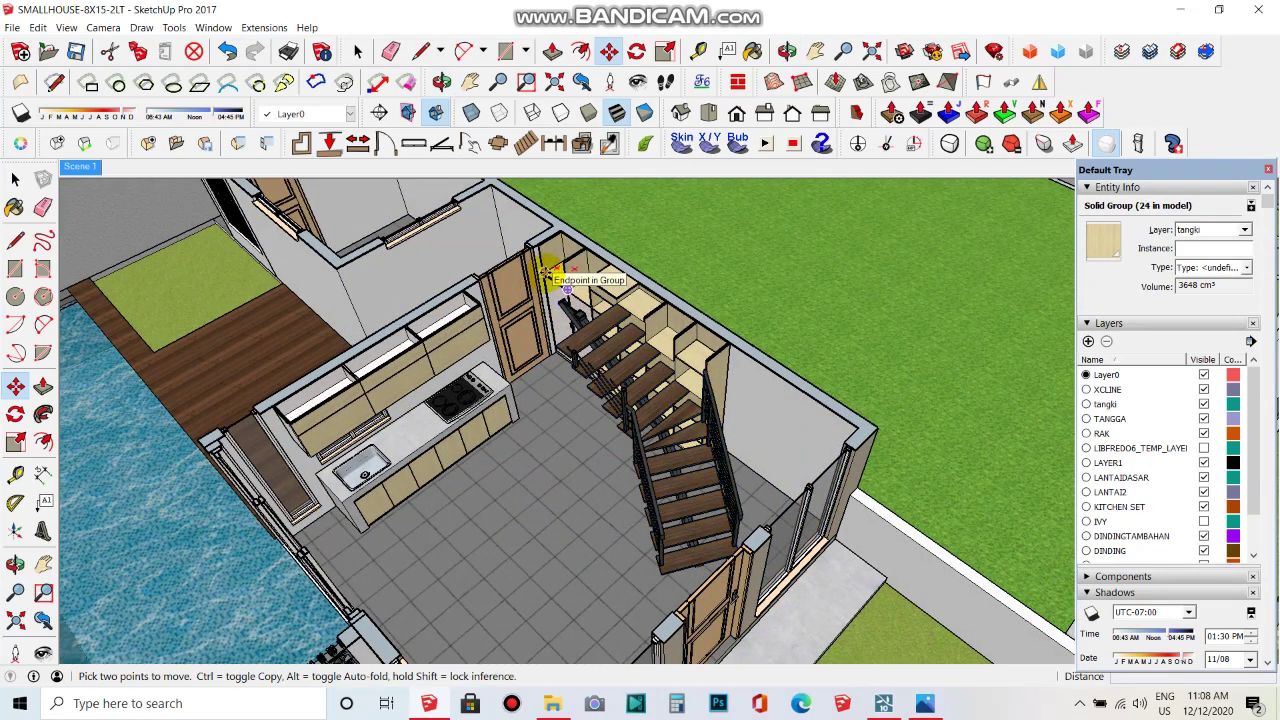
{"action": "middle_click_drag", "start_coordinate": [623, 421], "coordinate": [500, 400]}
{"action": "scroll", "coordinate": [628, 312], "scroll_direction": "up", "scroll_amount": 3}
{"action": "middle_click_drag", "start_coordinate": [628, 312], "coordinate": [581, 317]}
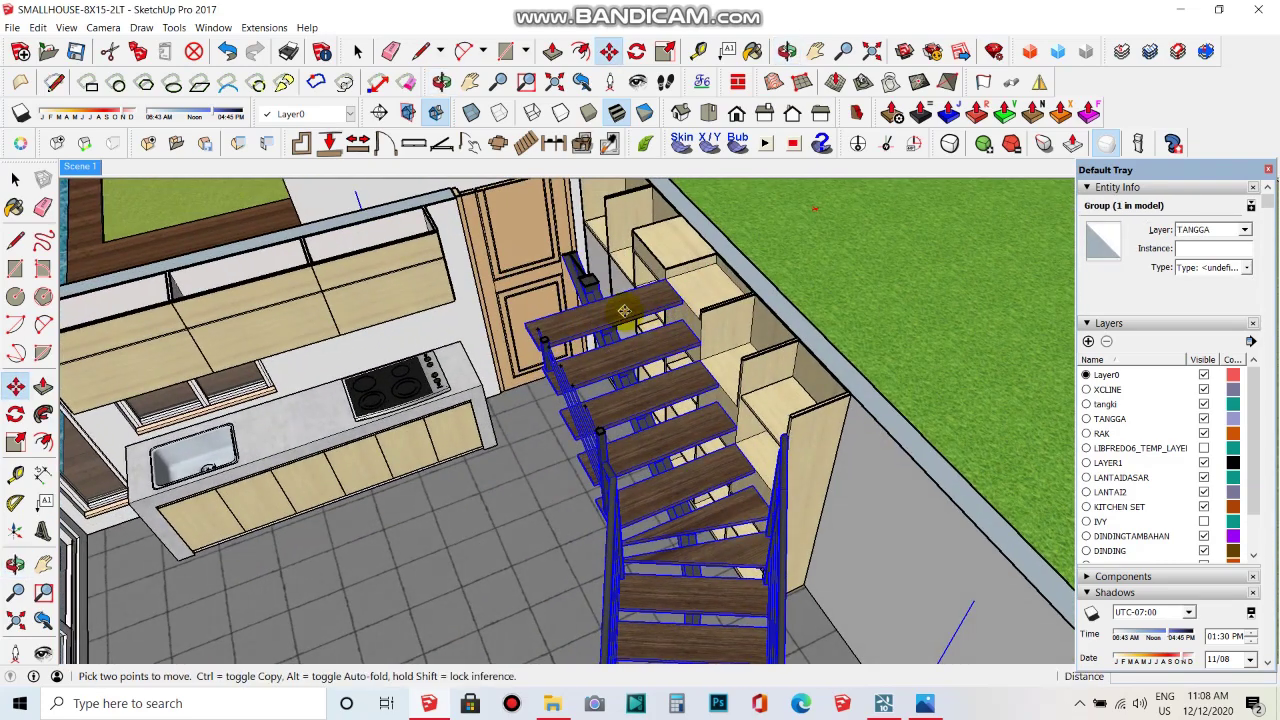
{"action": "middle_click_drag", "start_coordinate": [620, 312], "coordinate": [686, 286]}
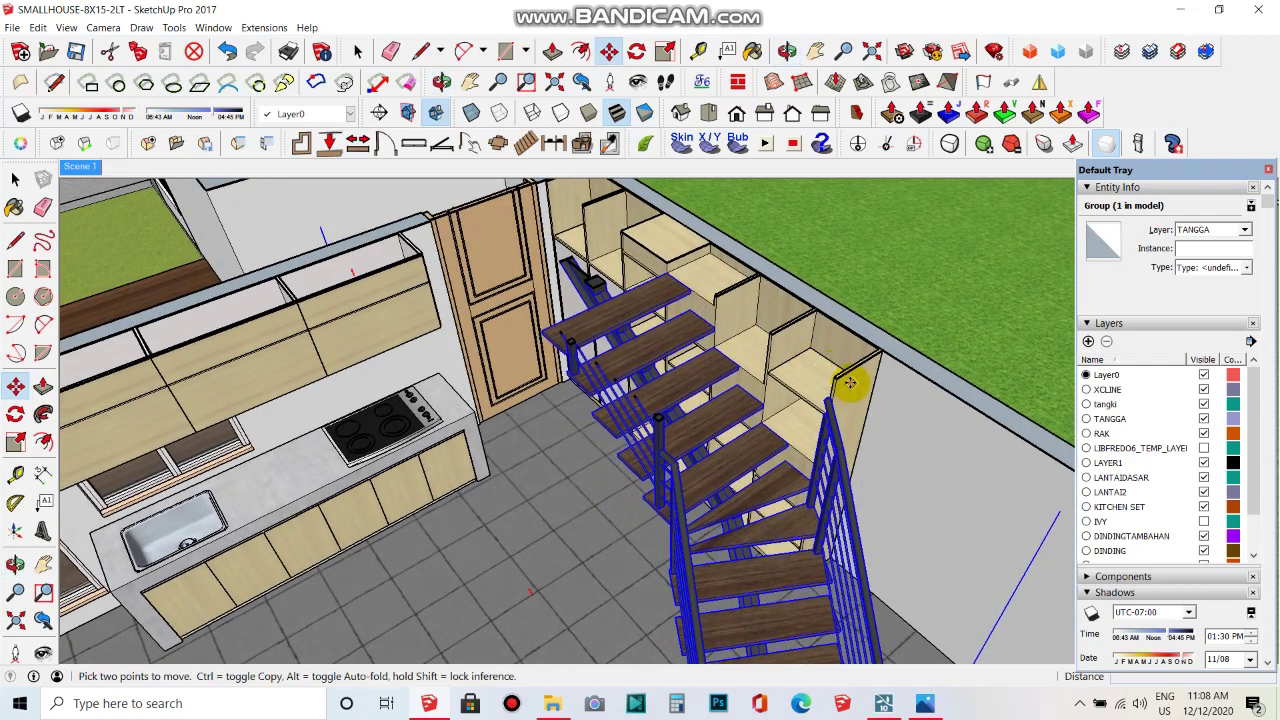
{"action": "mouse_move", "coordinate": [665, 276]}
{"action": "middle_mouse_down"}
{"action": "mouse_move", "coordinate": [680, 223]}
{"action": "mouse_move", "coordinate": [697, 234]}
{"action": "mouse_move", "coordinate": [563, 343]}
{"action": "middle_mouse_up"}
{"action": "middle_click_drag", "start_coordinate": [722, 312], "coordinate": [848, 220]}
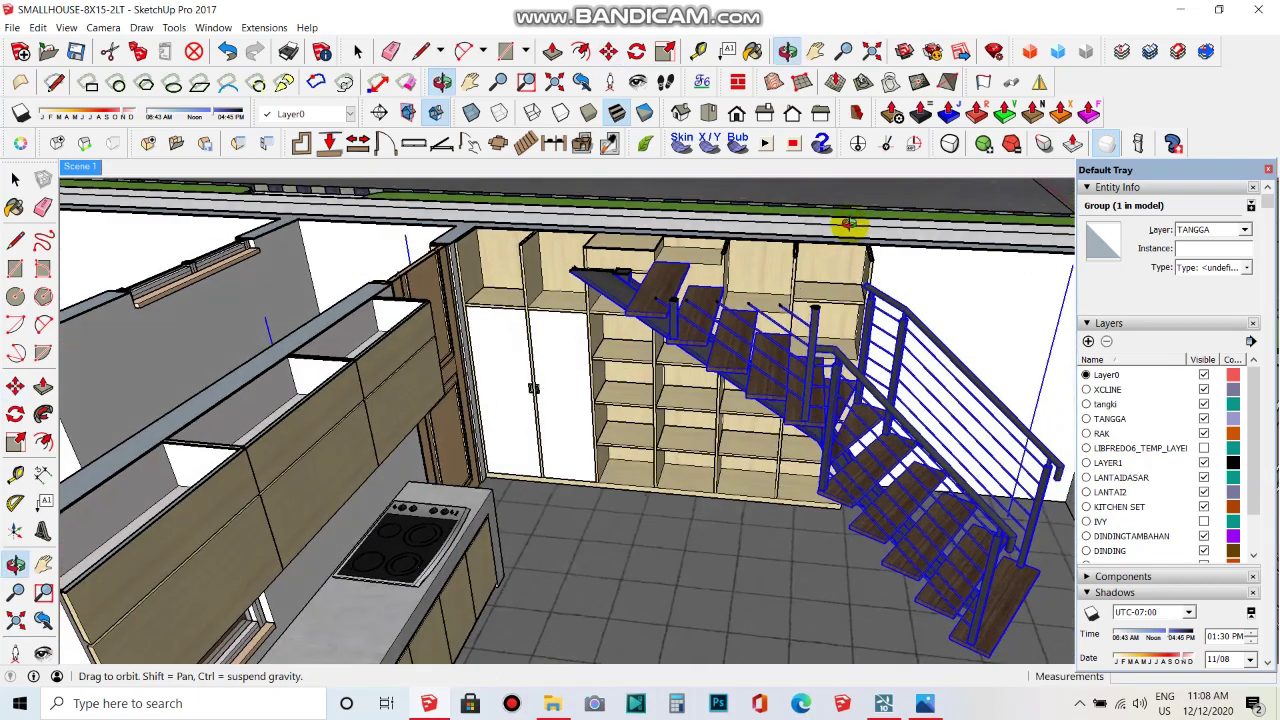
- Zoom in on the shelves and cupboard doors under the stairs
{"action": "scroll", "coordinate": [659, 460], "scroll_direction": "up", "scroll_amount": 2}
{"action": "scroll", "coordinate": [606, 337], "scroll_direction": "up", "scroll_amount": 1}
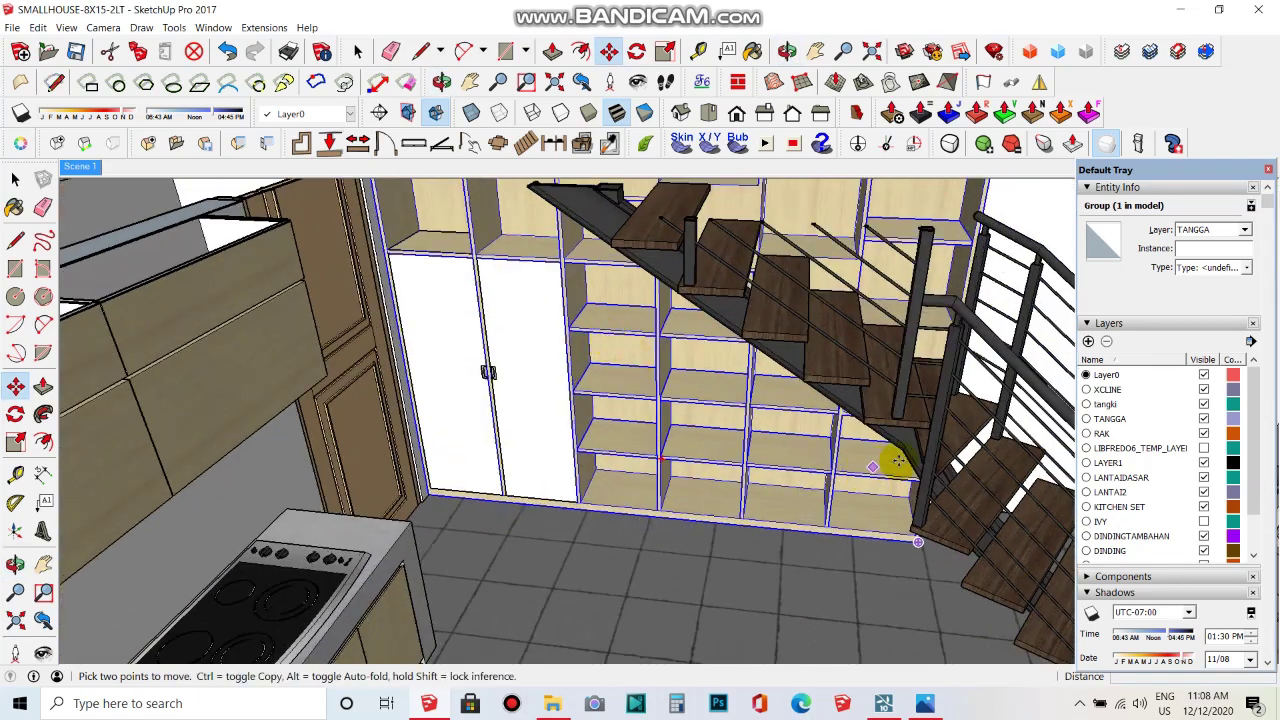
{"action": "mouse_move", "coordinate": [873, 496]}
{"action": "middle_mouse_down"}
{"action": "mouse_move", "coordinate": [842, 372]}
{"action": "mouse_move", "coordinate": [675, 287]}
{"action": "middle_mouse_up"}
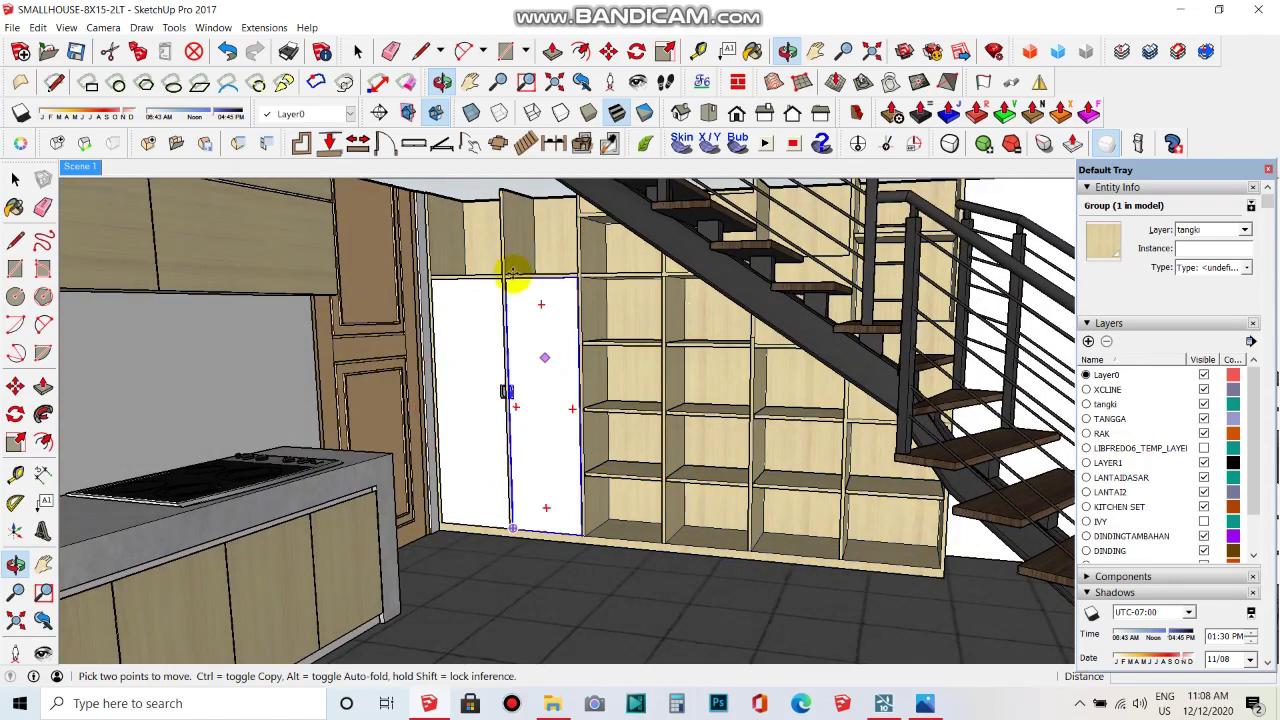
{"action": "middle_click_drag", "start_coordinate": [580, 363], "coordinate": [507, 345]}
{"action": "scroll", "coordinate": [507, 345], "scroll_direction": "up", "scroll_amount": 2}
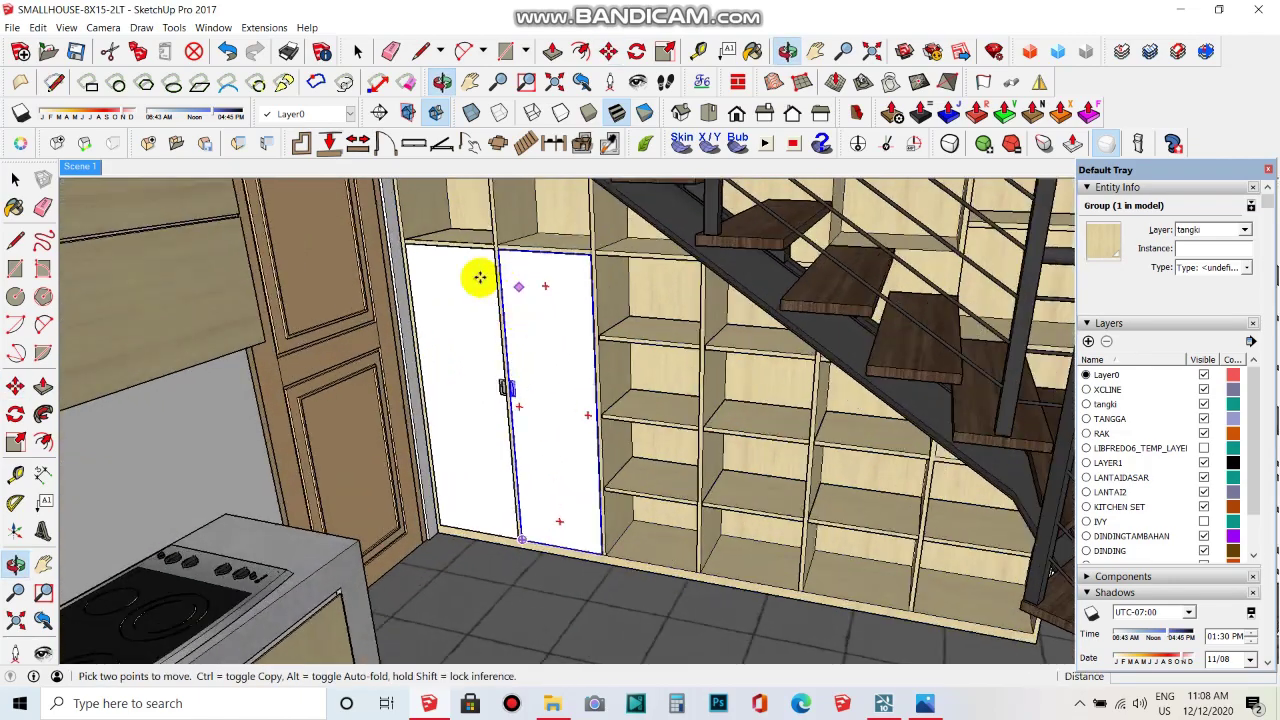
- Zoom back out to an overhead view of the kitchen and staircase
{"action": "middle_click_drag", "start_coordinate": [590, 399], "coordinate": [503, 451]}
{"action": "scroll", "coordinate": [737, 371], "scroll_direction": "down", "scroll_amount": 2}
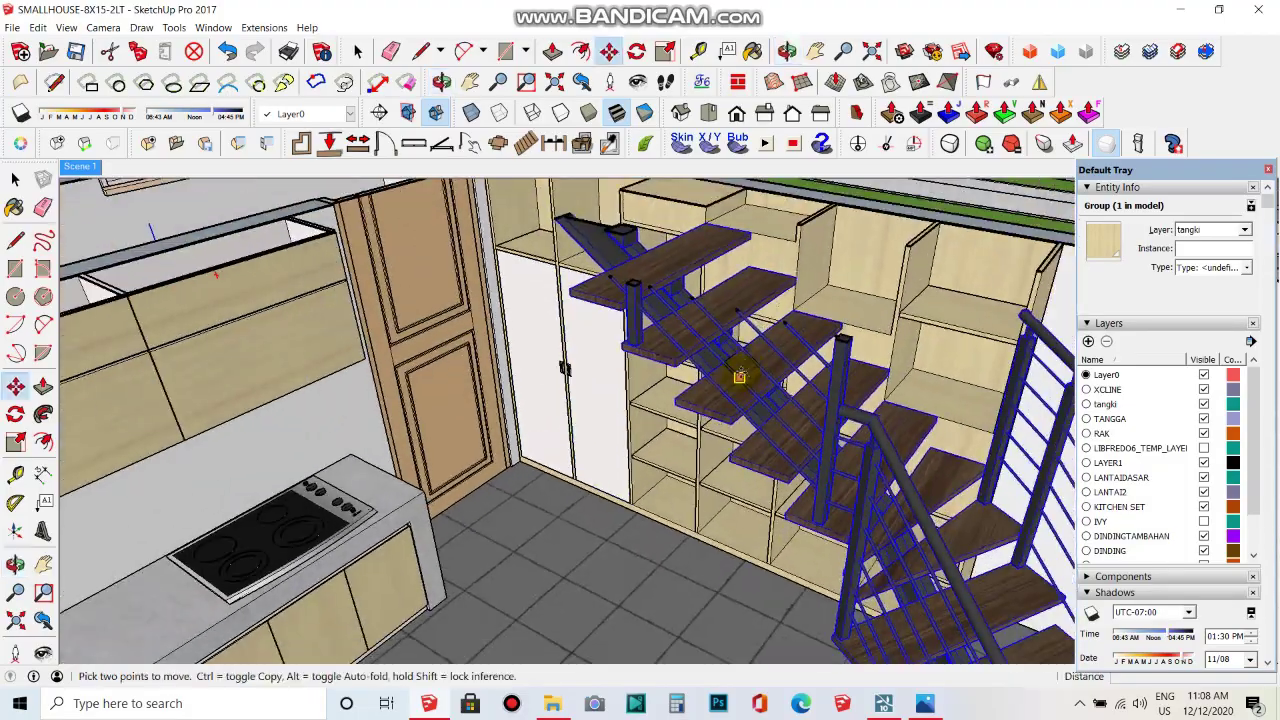
{"action": "scroll", "coordinate": [746, 366], "scroll_direction": "down", "scroll_amount": 2}
{"action": "mouse_move", "coordinate": [746, 366]}
{"action": "middle_mouse_down"}
{"action": "mouse_move", "coordinate": [600, 524]}
{"action": "mouse_move", "coordinate": [614, 460]}
{"action": "mouse_move", "coordinate": [551, 449]}
{"action": "middle_mouse_up"}
{"action": "scroll", "coordinate": [571, 491], "scroll_direction": "down", "scroll_amount": 2}
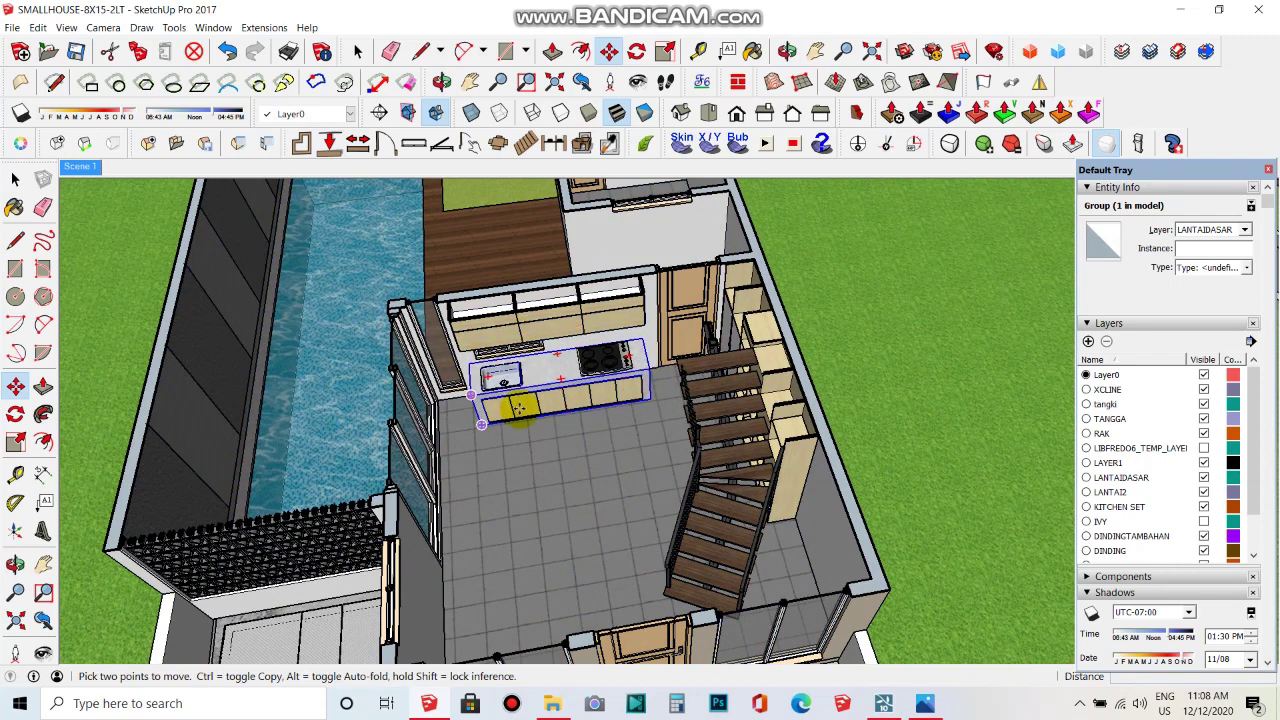
- Orbit through the ground-floor rooms from the kitchen counter, selecting the back wall group
{"action": "scroll", "coordinate": [512, 414], "scroll_direction": "up", "scroll_amount": 3}
{"action": "scroll", "coordinate": [523, 400], "scroll_direction": "up", "scroll_amount": 3}
{"action": "mouse_move", "coordinate": [523, 394]}
{"action": "middle_mouse_down"}
{"action": "mouse_move", "coordinate": [646, 386]}
{"action": "mouse_move", "coordinate": [750, 493]}
{"action": "mouse_move", "coordinate": [706, 414]}
{"action": "mouse_move", "coordinate": [851, 514]}
{"action": "mouse_move", "coordinate": [880, 505]}
{"action": "middle_mouse_up"}
{"action": "left_click", "coordinate": [742, 256]}
{"action": "mouse_move", "coordinate": [811, 337]}
{"action": "middle_mouse_down"}
{"action": "mouse_move", "coordinate": [771, 414]}
{"action": "mouse_move", "coordinate": [800, 491]}
{"action": "middle_mouse_up"}
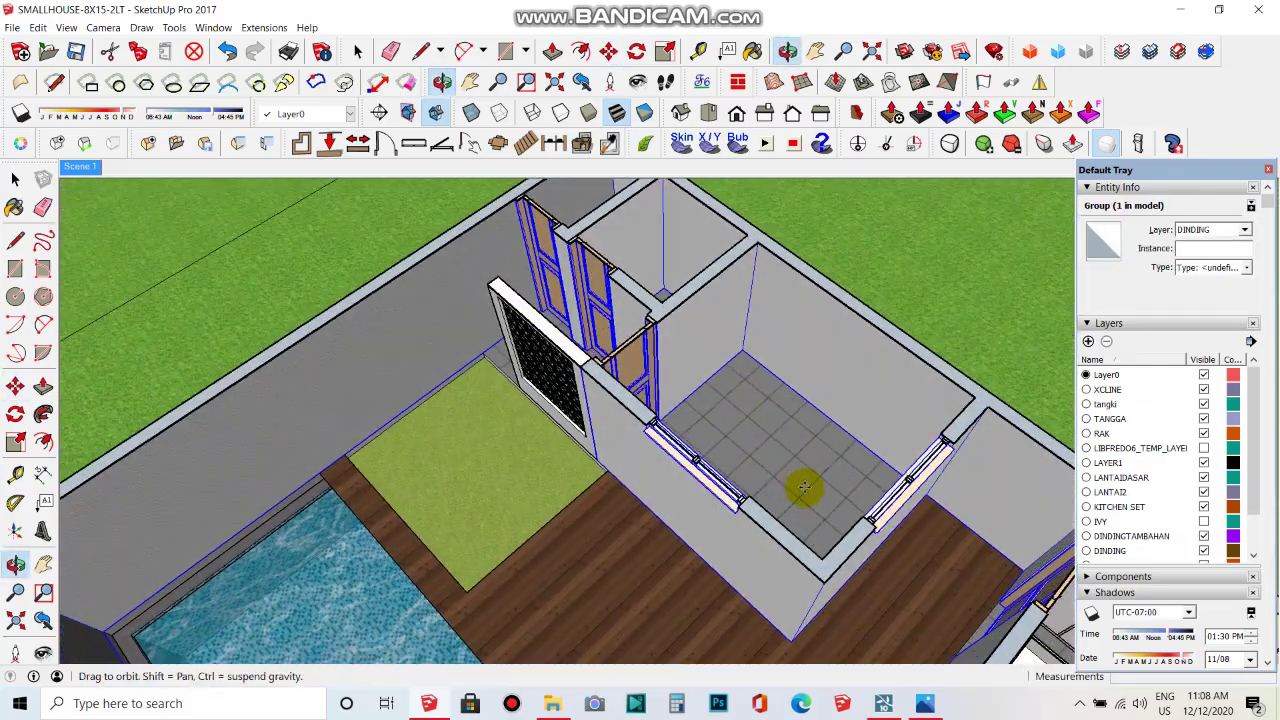
{"action": "middle_click_drag", "start_coordinate": [655, 291], "coordinate": [739, 406]}
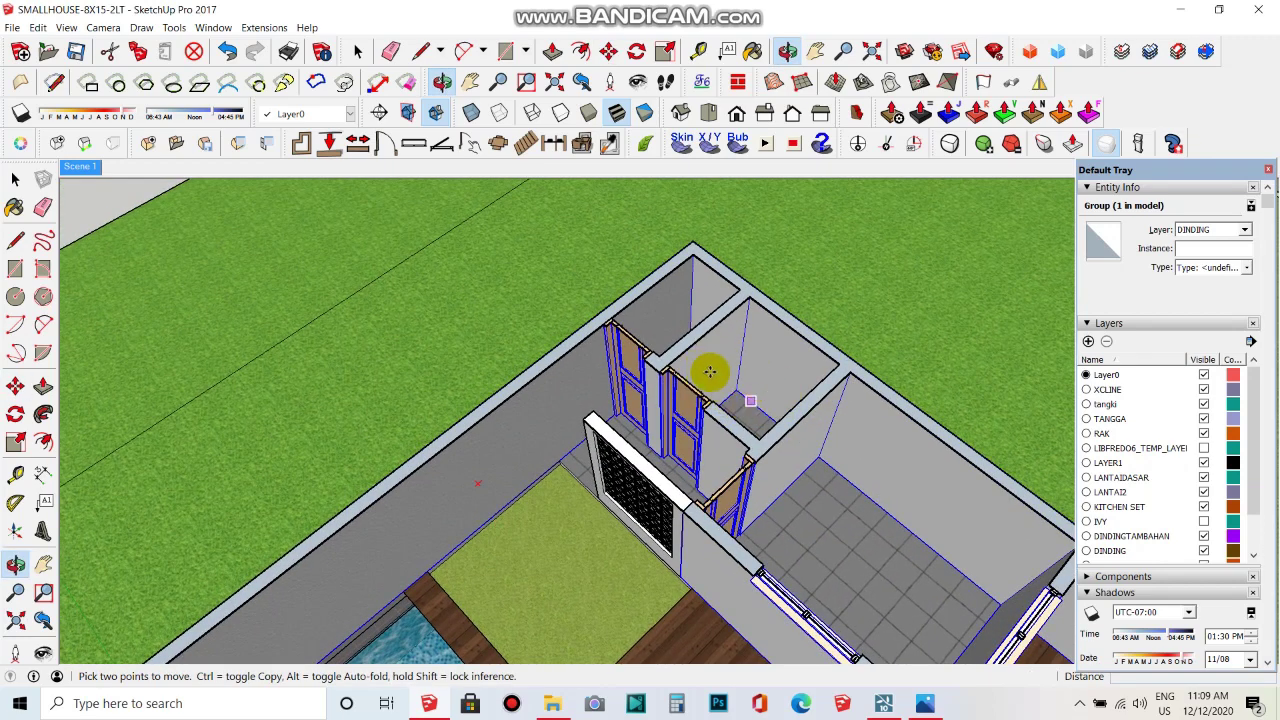
{"action": "mouse_move", "coordinate": [680, 375]}
{"action": "middle_mouse_down"}
{"action": "mouse_move", "coordinate": [777, 423]}
{"action": "mouse_move", "coordinate": [786, 443]}
{"action": "mouse_move", "coordinate": [763, 340]}
{"action": "mouse_move", "coordinate": [766, 134]}
{"action": "mouse_move", "coordinate": [794, 529]}
{"action": "mouse_move", "coordinate": [687, 440]}
{"action": "mouse_move", "coordinate": [689, 342]}
{"action": "middle_mouse_up"}
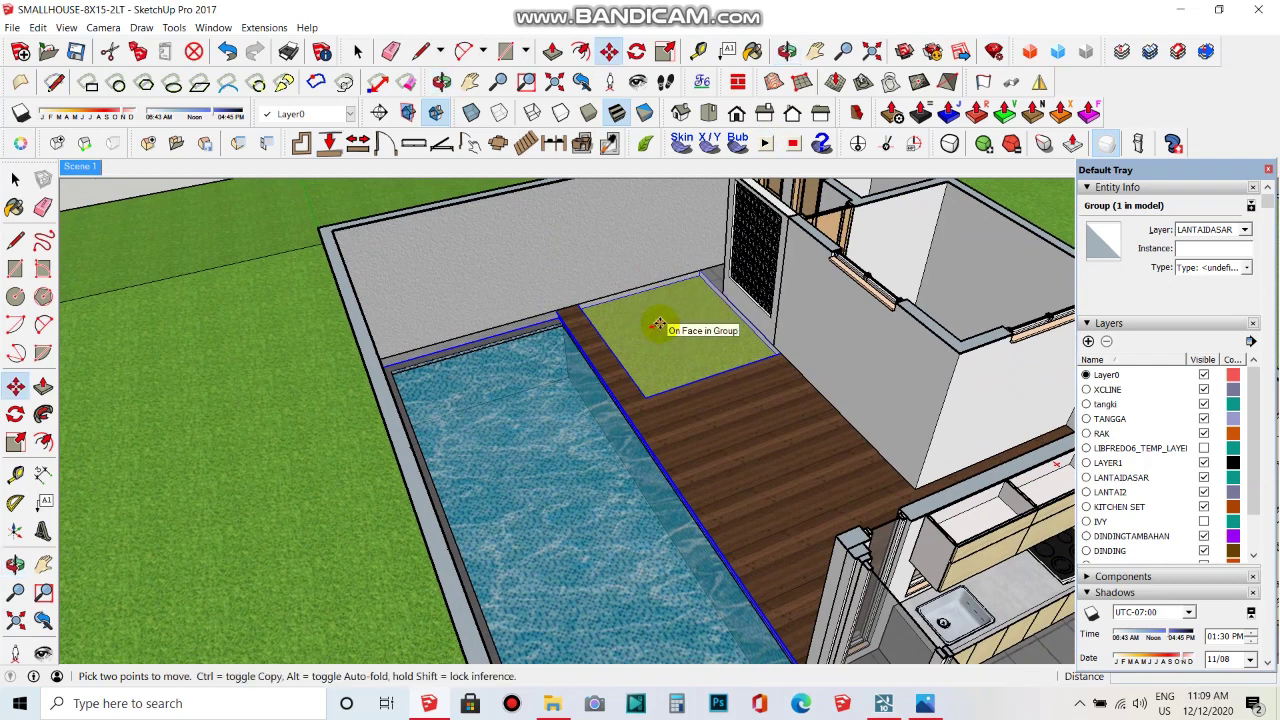
- Orbit over the pool and wooden deck and zoom in close on them
{"action": "mouse_move", "coordinate": [668, 354]}
{"action": "middle_mouse_down"}
{"action": "mouse_move", "coordinate": [677, 420]}
{"action": "mouse_move", "coordinate": [677, 383]}
{"action": "middle_mouse_up"}
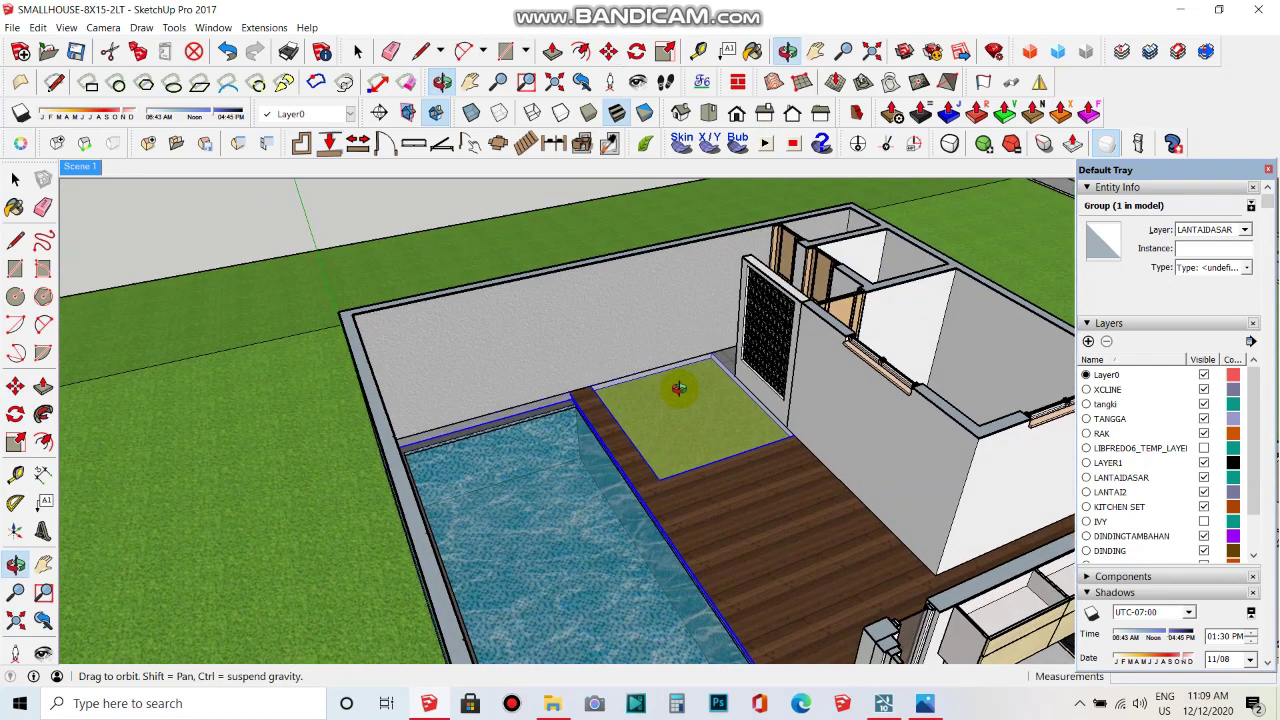
{"action": "mouse_move", "coordinate": [705, 432]}
{"action": "middle_mouse_down"}
{"action": "mouse_move", "coordinate": [686, 323]}
{"action": "mouse_move", "coordinate": [657, 297]}
{"action": "middle_mouse_up"}
{"action": "mouse_move", "coordinate": [676, 472]}
{"action": "middle_mouse_down"}
{"action": "mouse_move", "coordinate": [597, 409]}
{"action": "mouse_move", "coordinate": [537, 466]}
{"action": "mouse_move", "coordinate": [652, 567]}
{"action": "mouse_move", "coordinate": [923, 634]}
{"action": "mouse_move", "coordinate": [771, 514]}
{"action": "mouse_move", "coordinate": [828, 362]}
{"action": "mouse_move", "coordinate": [986, 417]}
{"action": "mouse_move", "coordinate": [771, 371]}
{"action": "mouse_move", "coordinate": [958, 356]}
{"action": "middle_mouse_up"}
{"action": "key", "text": "m"}
{"action": "scroll", "coordinate": [958, 356], "scroll_direction": "up", "scroll_amount": 3}
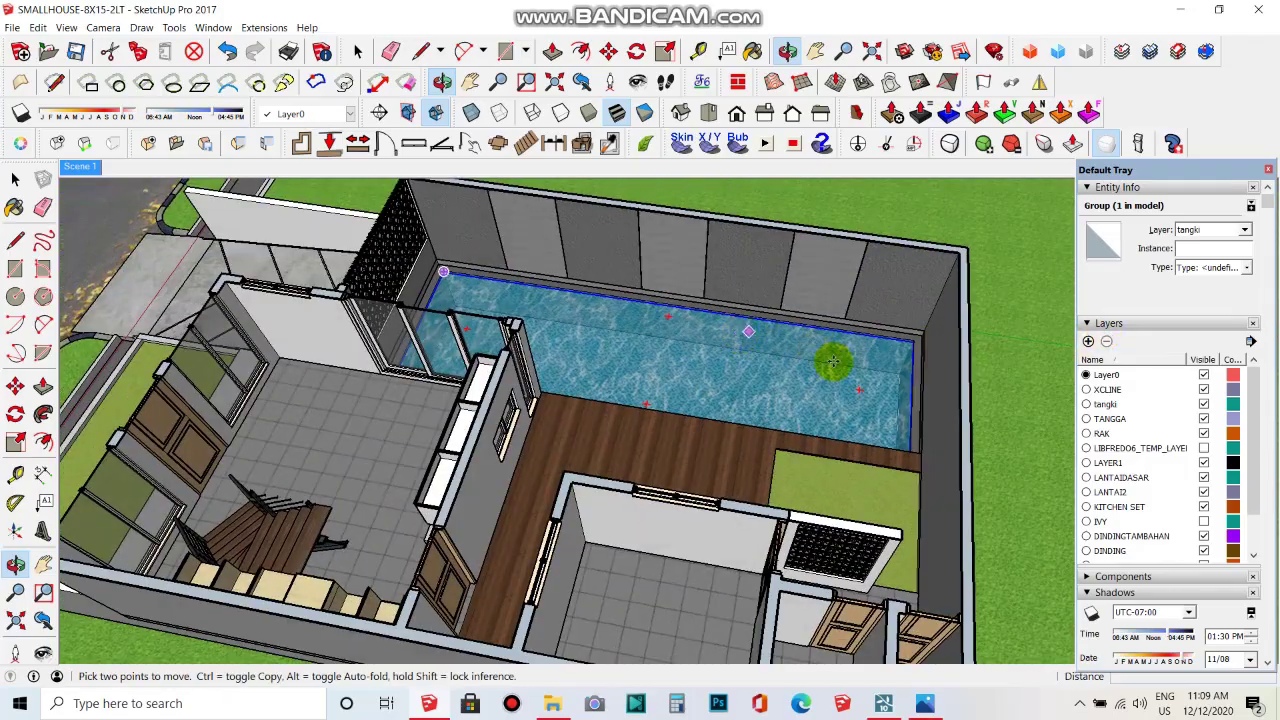
{"action": "scroll", "coordinate": [829, 357], "scroll_direction": "up", "scroll_amount": 2}
{"action": "scroll", "coordinate": [909, 357], "scroll_direction": "up", "scroll_amount": 2}
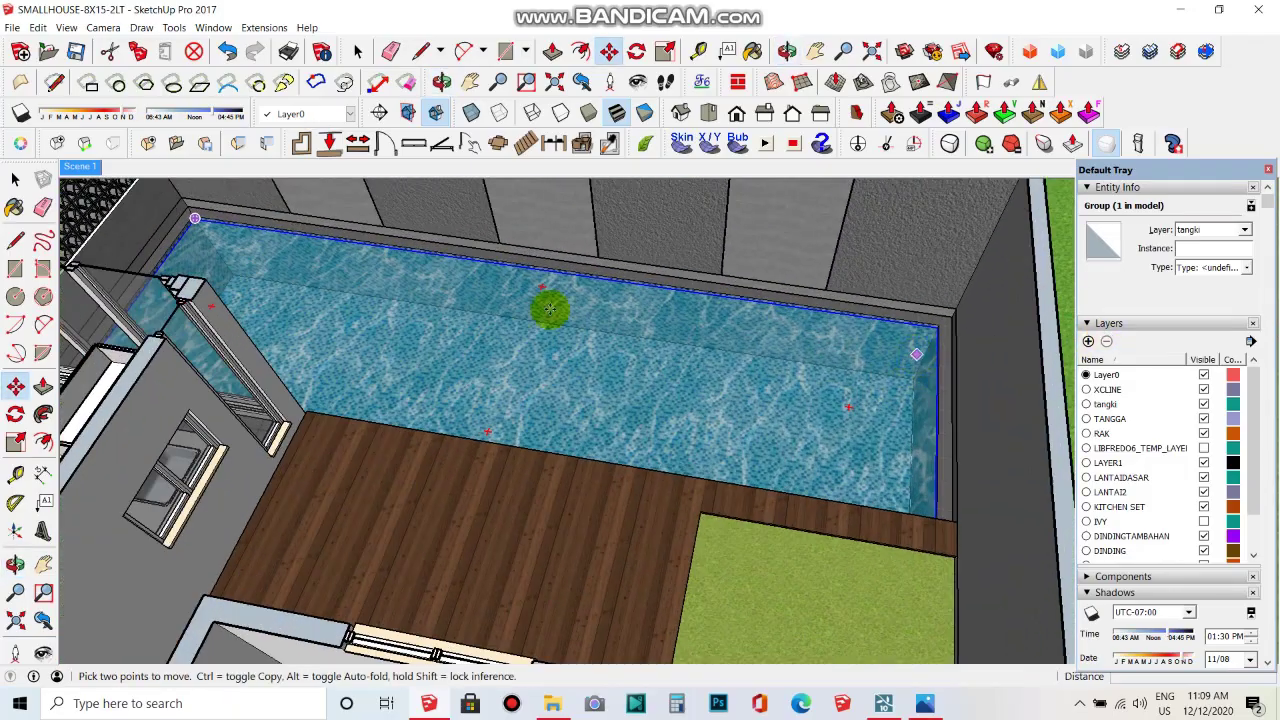
{"action": "left_click", "coordinate": [41, 477]}
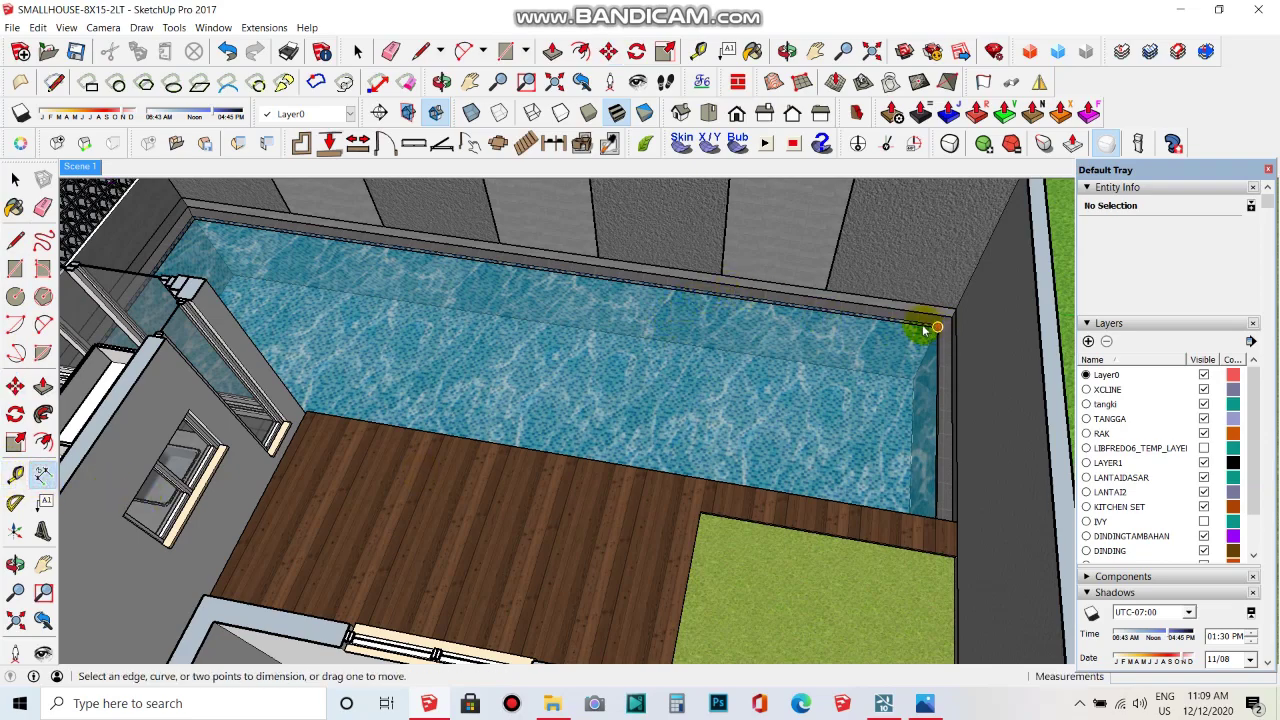
{"action": "scroll", "coordinate": [925, 328], "scroll_direction": "up", "scroll_amount": 2}
{"action": "scroll", "coordinate": [927, 325], "scroll_direction": "up", "scroll_amount": 2}
{"action": "middle_click_drag", "start_coordinate": [927, 325], "coordinate": [858, 350]}
{"action": "left_click", "coordinate": [15, 472]}
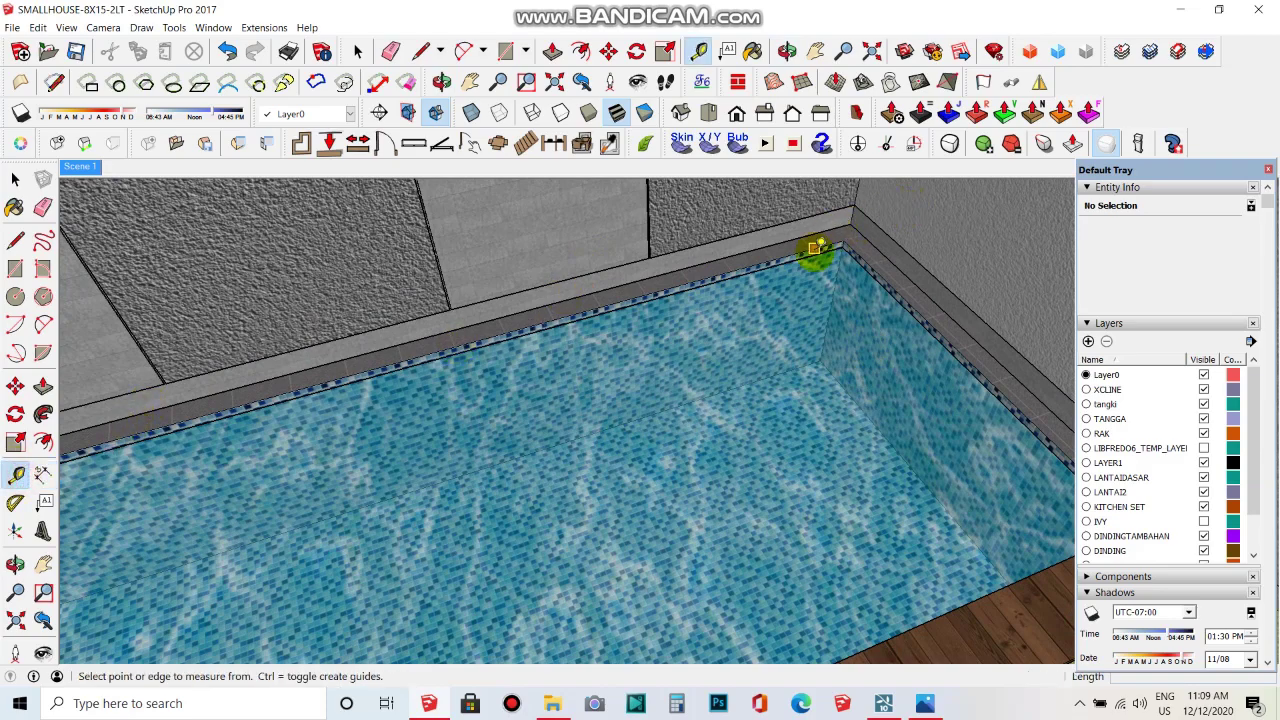
{"action": "mouse_move", "coordinate": [816, 250]}
{"action": "middle_mouse_down"}
{"action": "mouse_move", "coordinate": [934, 446]}
{"action": "mouse_move", "coordinate": [1252, 450]}
{"action": "mouse_move", "coordinate": [887, 263]}
{"action": "middle_mouse_up"}
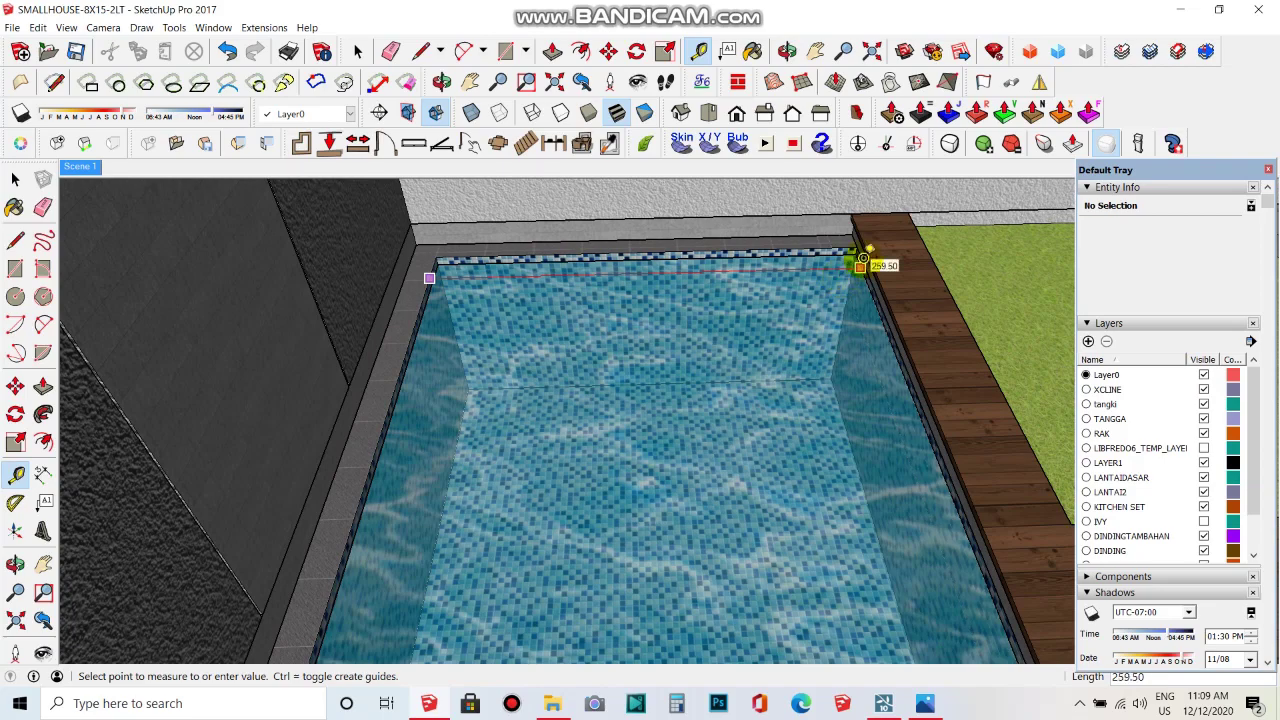
{"action": "left_click", "coordinate": [858, 262]}
{"action": "mouse_move", "coordinate": [858, 262]}
{"action": "middle_mouse_down"}
{"action": "mouse_move", "coordinate": [386, 371]}
{"action": "mouse_move", "coordinate": [608, 291]}
{"action": "mouse_move", "coordinate": [797, 449]}
{"action": "mouse_move", "coordinate": [1045, 378]}
{"action": "middle_mouse_up"}
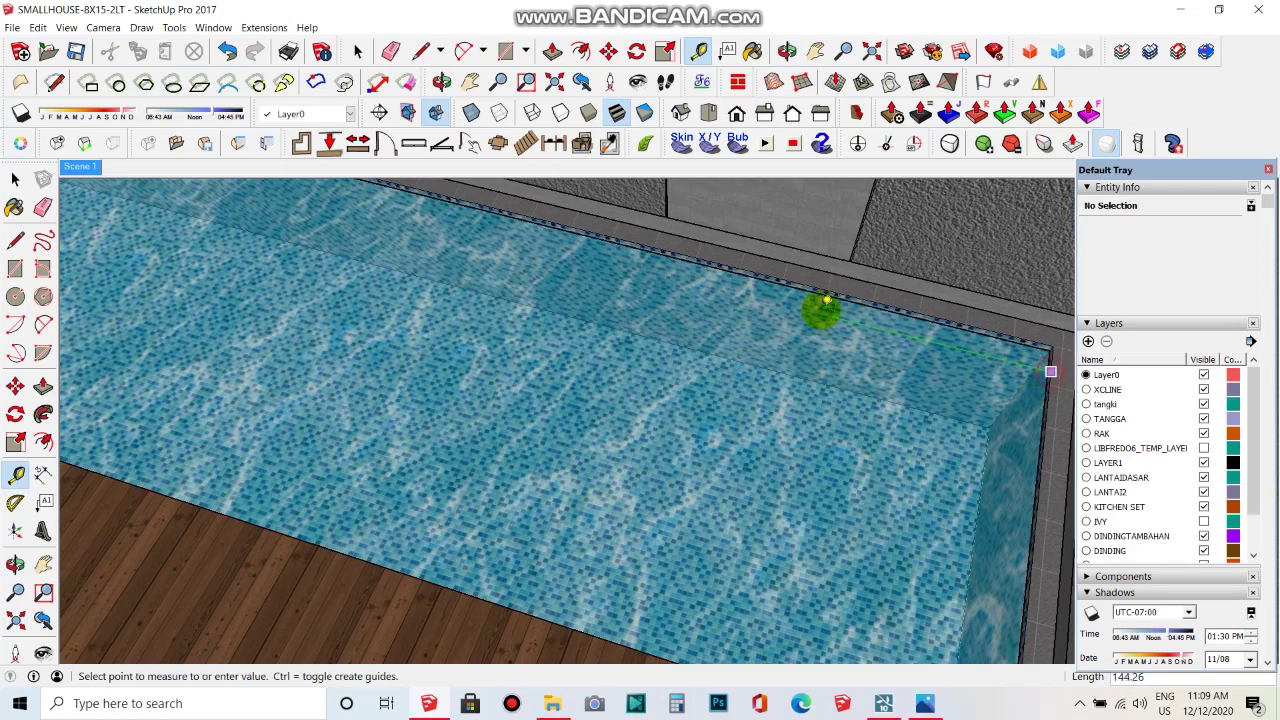
{"action": "mouse_move", "coordinate": [682, 287]}
{"action": "middle_mouse_down"}
{"action": "mouse_move", "coordinate": [940, 437]}
{"action": "mouse_move", "coordinate": [449, 374]}
{"action": "mouse_move", "coordinate": [232, 305]}
{"action": "middle_mouse_up"}
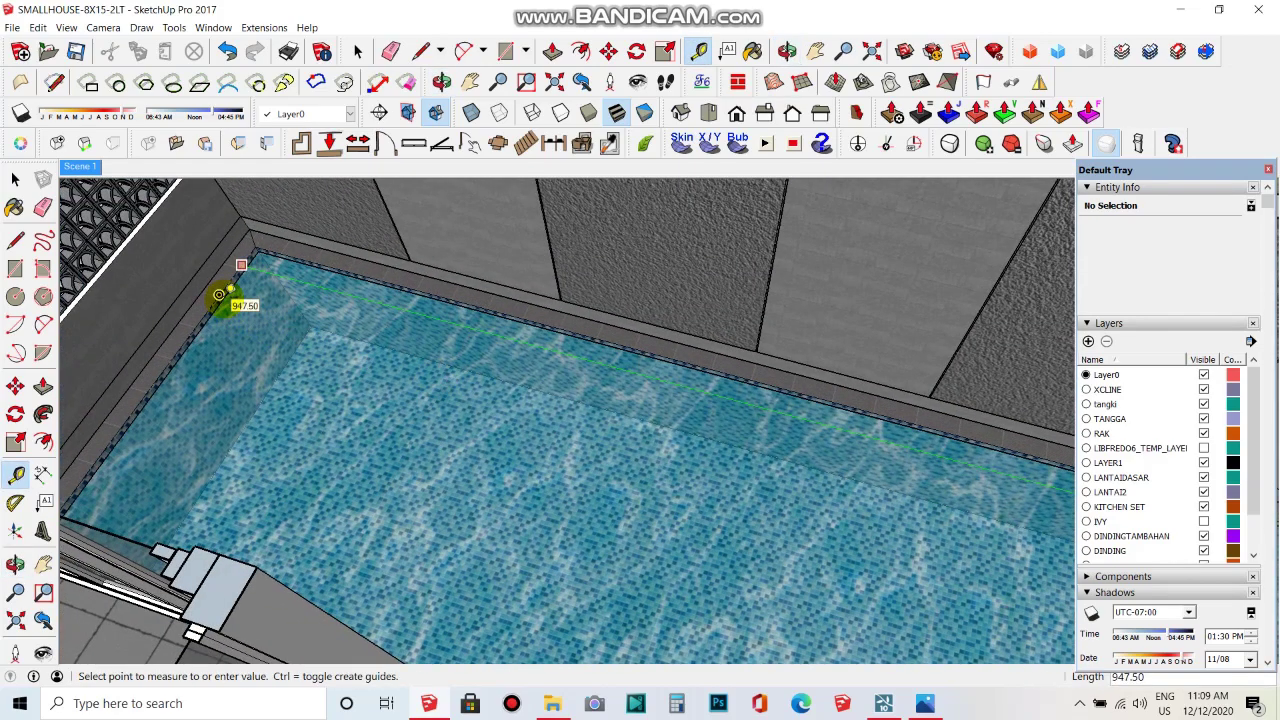
{"action": "scroll", "coordinate": [219, 295], "scroll_direction": "down", "scroll_amount": 3}
{"action": "scroll", "coordinate": [226, 290], "scroll_direction": "down", "scroll_amount": 3}
{"action": "mouse_move", "coordinate": [226, 290]}
{"action": "middle_mouse_down"}
{"action": "mouse_move", "coordinate": [566, 371]}
{"action": "mouse_move", "coordinate": [545, 275]}
{"action": "mouse_move", "coordinate": [714, 451]}
{"action": "mouse_move", "coordinate": [617, 400]}
{"action": "mouse_move", "coordinate": [694, 400]}
{"action": "mouse_move", "coordinate": [617, 458]}
{"action": "middle_mouse_up"}
{"action": "scroll", "coordinate": [617, 420], "scroll_direction": "up", "scroll_amount": 2}
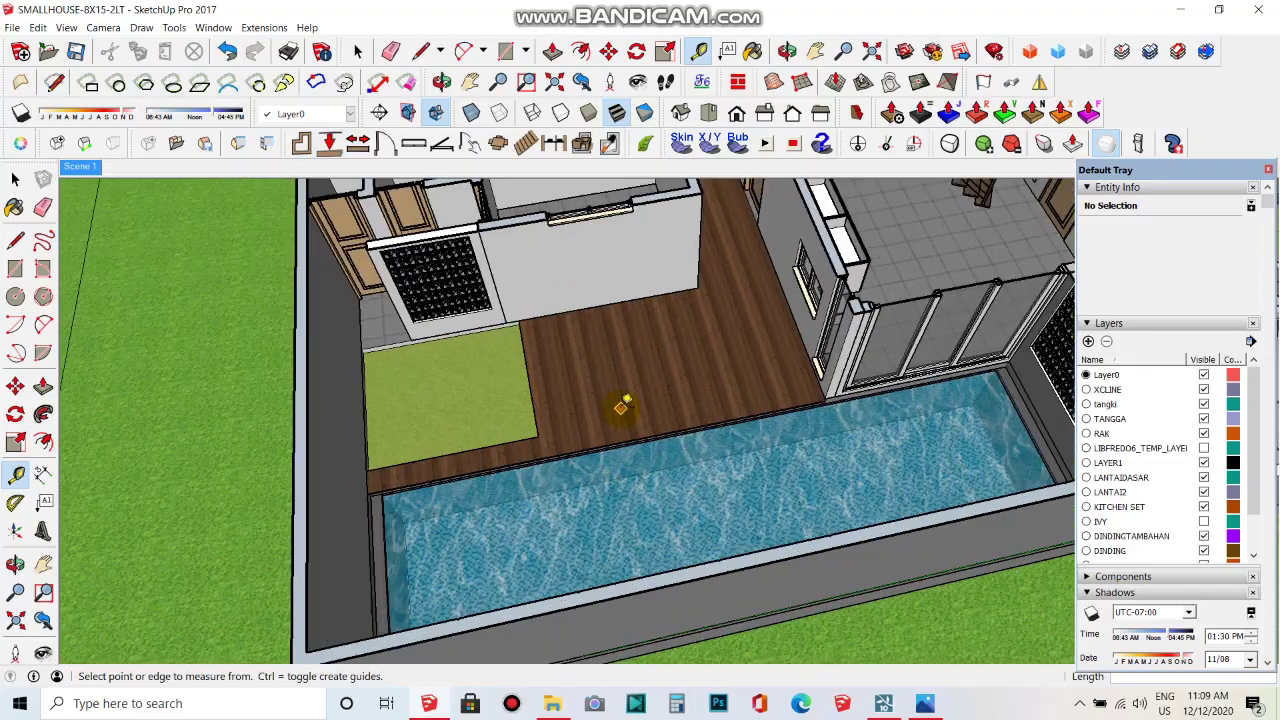
{"action": "scroll", "coordinate": [617, 409], "scroll_direction": "up", "scroll_amount": 3}
{"action": "mouse_move", "coordinate": [737, 366]}
{"action": "middle_mouse_down"}
{"action": "mouse_move", "coordinate": [587, 421]}
{"action": "mouse_move", "coordinate": [531, 466]}
{"action": "mouse_move", "coordinate": [543, 380]}
{"action": "mouse_move", "coordinate": [551, 486]}
{"action": "middle_mouse_up"}
{"action": "scroll", "coordinate": [541, 397], "scroll_direction": "up", "scroll_amount": 2}
{"action": "mouse_move", "coordinate": [541, 397]}
{"action": "middle_mouse_down"}
{"action": "mouse_move", "coordinate": [757, 409]}
{"action": "mouse_move", "coordinate": [526, 461]}
{"action": "middle_mouse_up"}
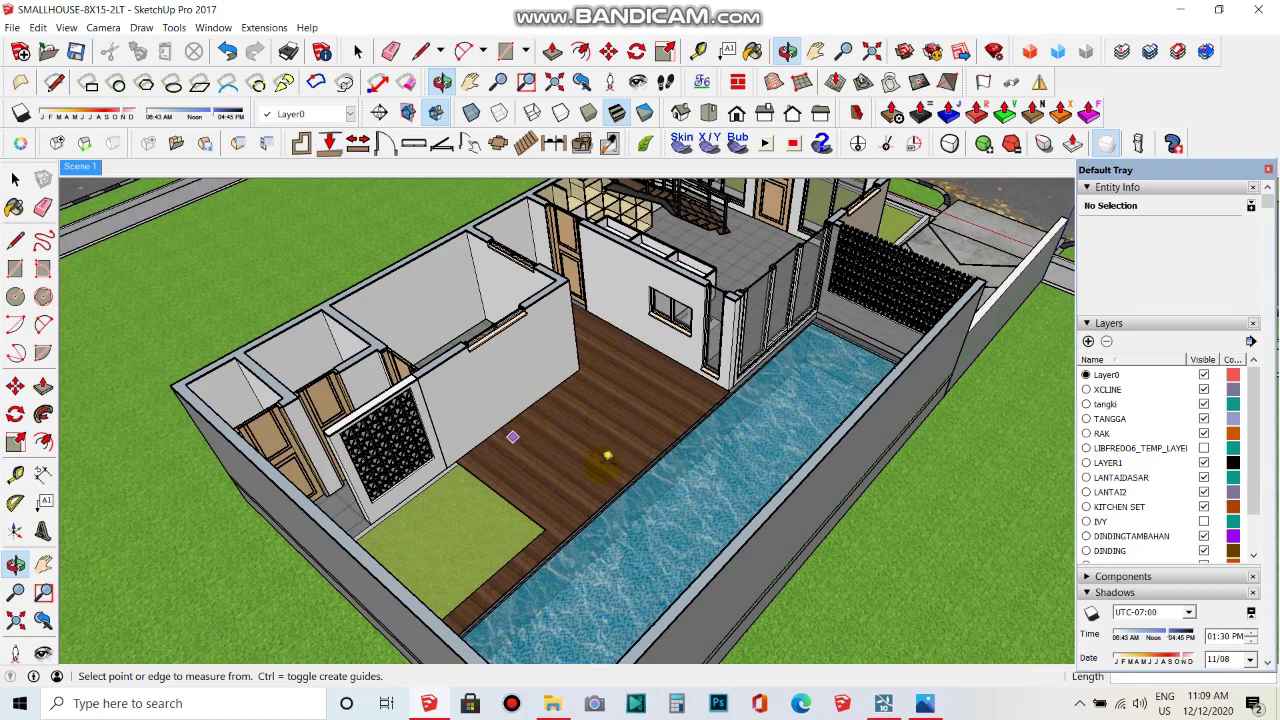
{"action": "mouse_move", "coordinate": [670, 396]}
{"action": "middle_mouse_down"}
{"action": "mouse_move", "coordinate": [371, 386]}
{"action": "mouse_move", "coordinate": [460, 420]}
{"action": "mouse_move", "coordinate": [557, 486]}
{"action": "mouse_move", "coordinate": [460, 300]}
{"action": "middle_mouse_up"}
{"action": "key", "text": "t"}
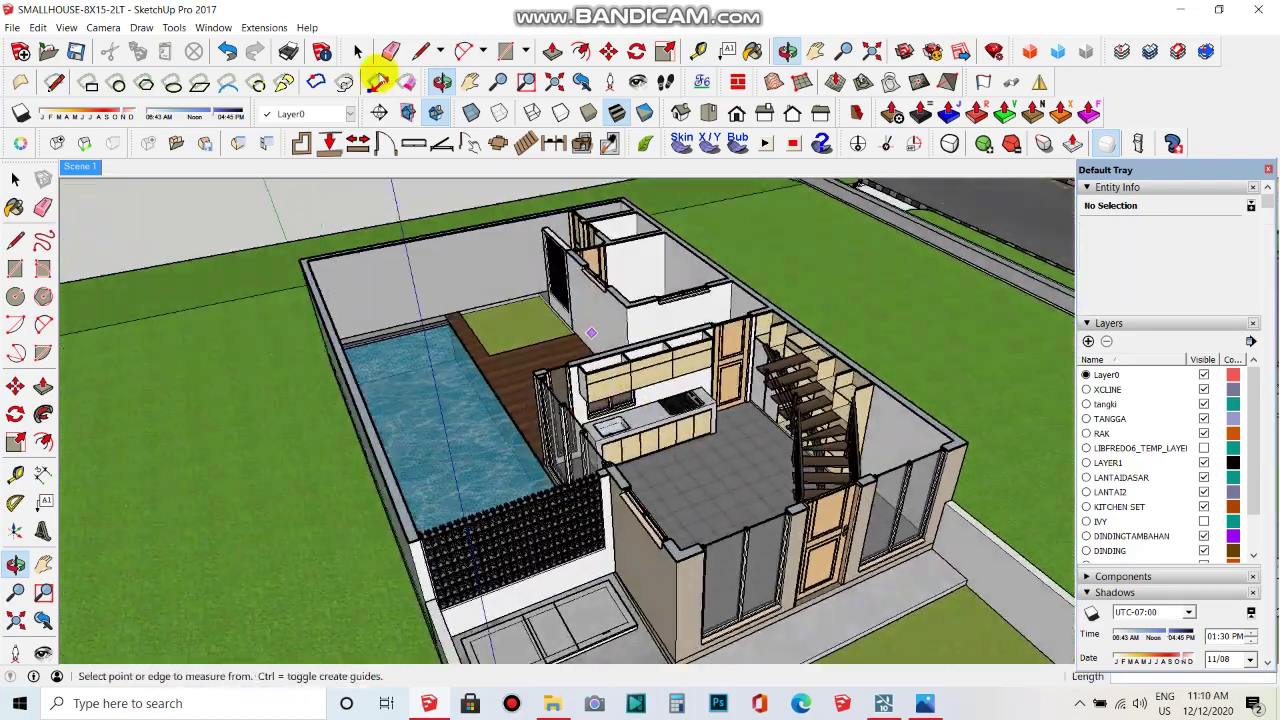
- Turn on Display Section Planes and zoom out to see the whole lot and road
{"action": "left_click", "coordinate": [409, 120]}
{"action": "scroll", "coordinate": [508, 529], "scroll_direction": "down", "scroll_amount": 3}
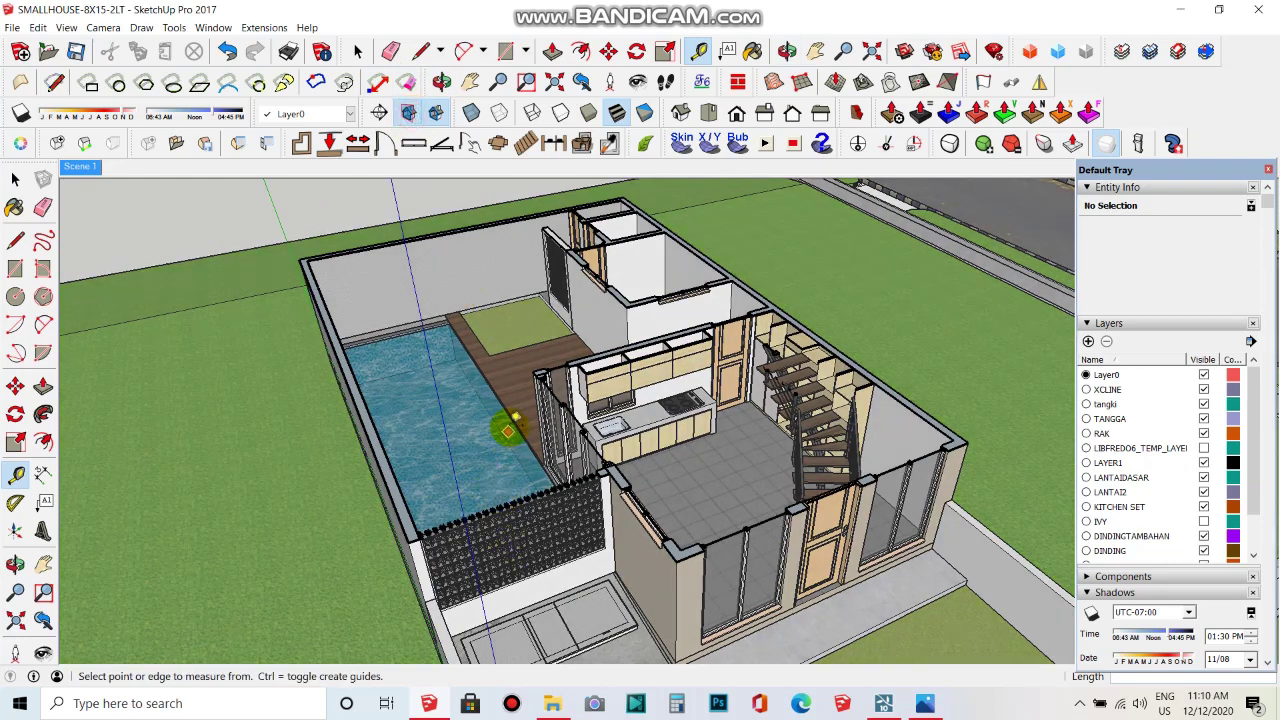
{"action": "scroll", "coordinate": [500, 423], "scroll_direction": "down", "scroll_amount": 3}
{"action": "middle_click_drag", "start_coordinate": [500, 423], "coordinate": [503, 430]}
- Select the section plane and move it upward to slice through the upper floor
{"action": "left_click", "coordinate": [14, 177]}
{"action": "left_click", "coordinate": [858, 313]}
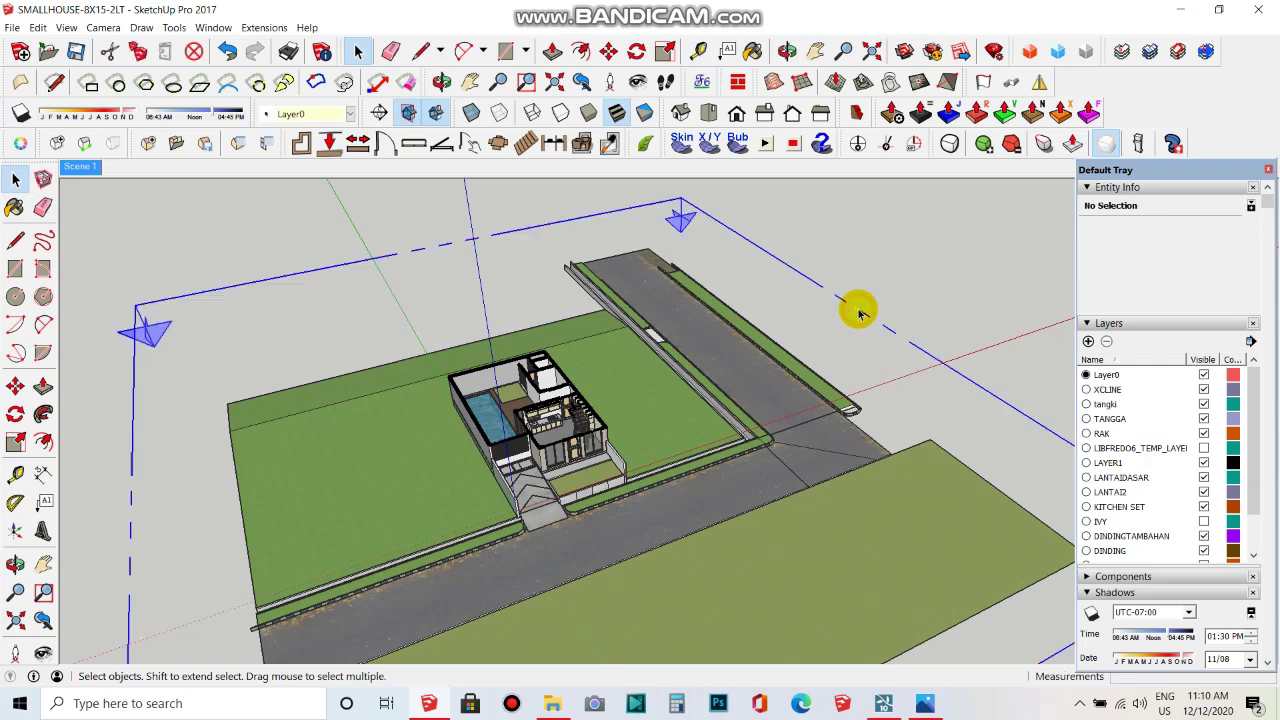
{"action": "key", "text": "m"}
{"action": "left_click", "coordinate": [857, 297]}
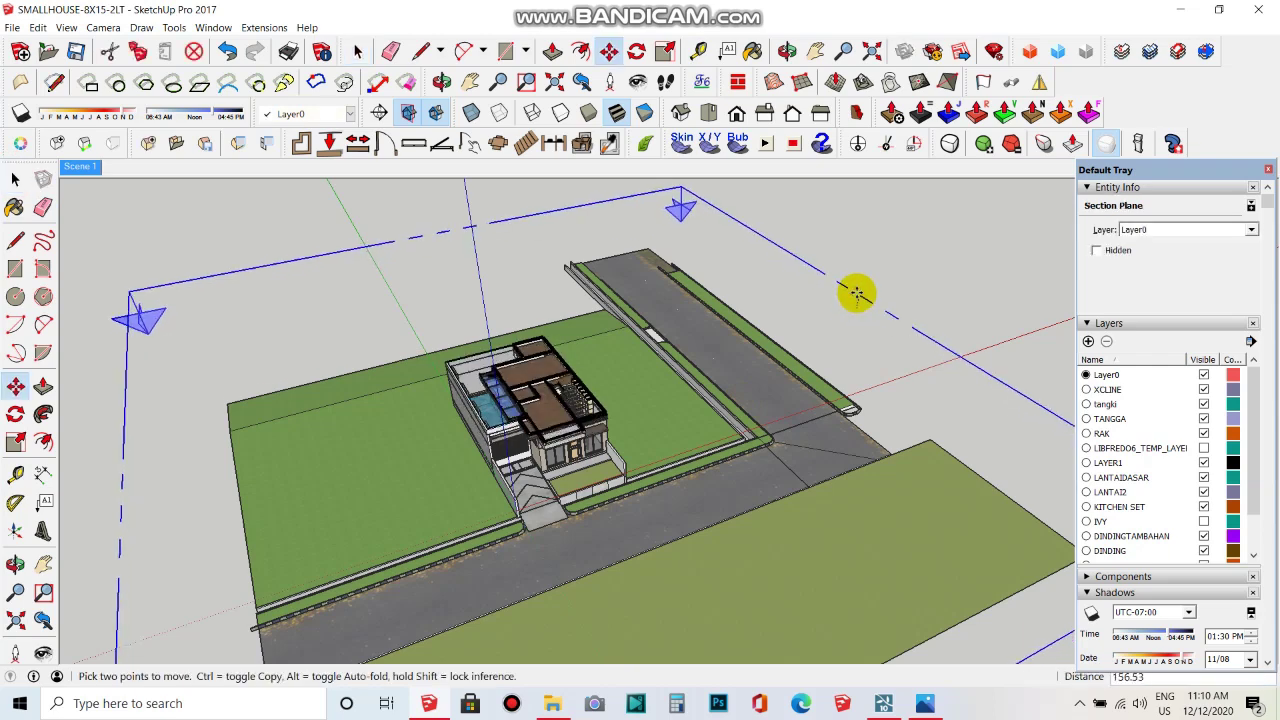
{"action": "scroll", "coordinate": [545, 360], "scroll_direction": "up", "scroll_amount": 3}
{"action": "middle_click_drag", "start_coordinate": [545, 360], "coordinate": [570, 400]}
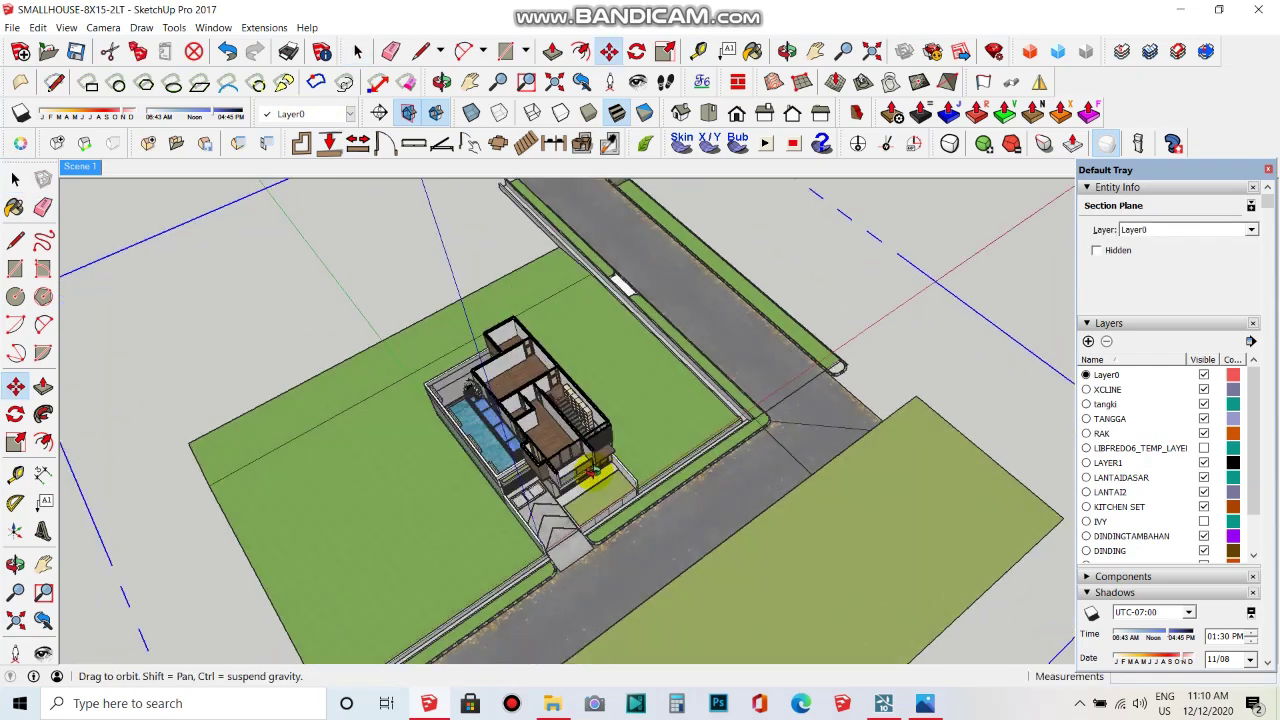
{"action": "scroll", "coordinate": [583, 400], "scroll_direction": "up", "scroll_amount": 4}
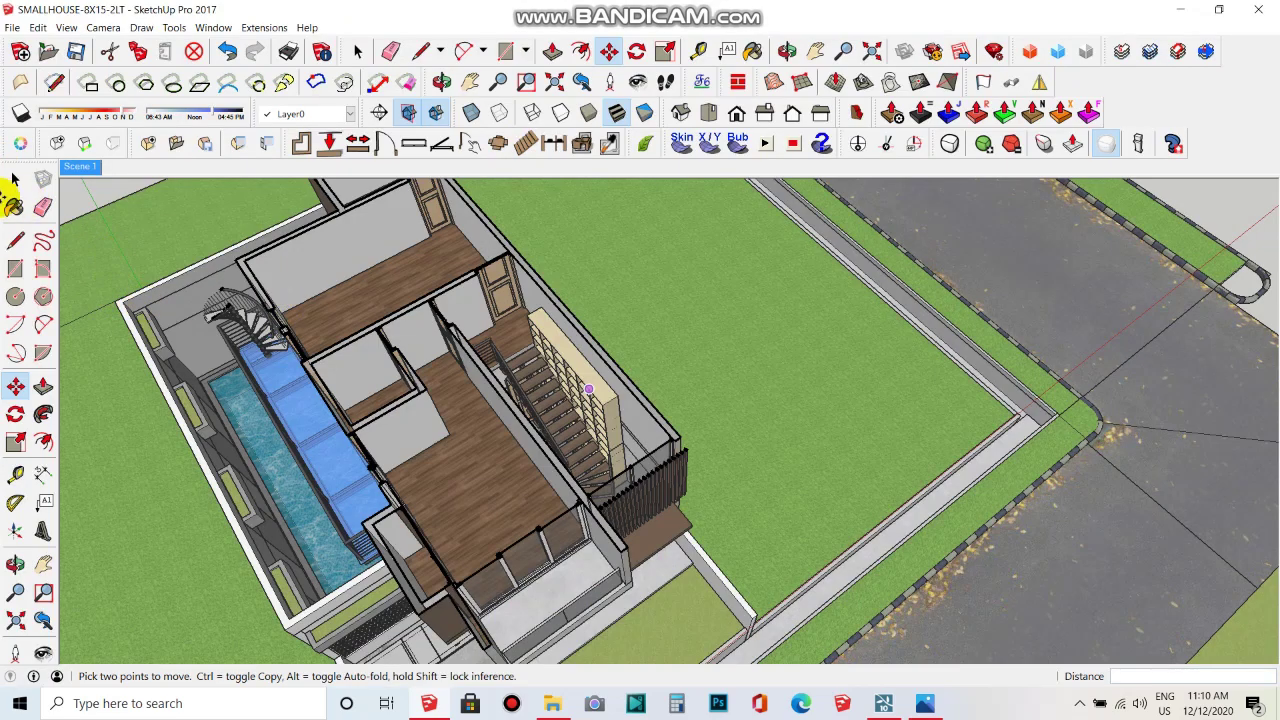
{"action": "left_click", "coordinate": [14, 179]}
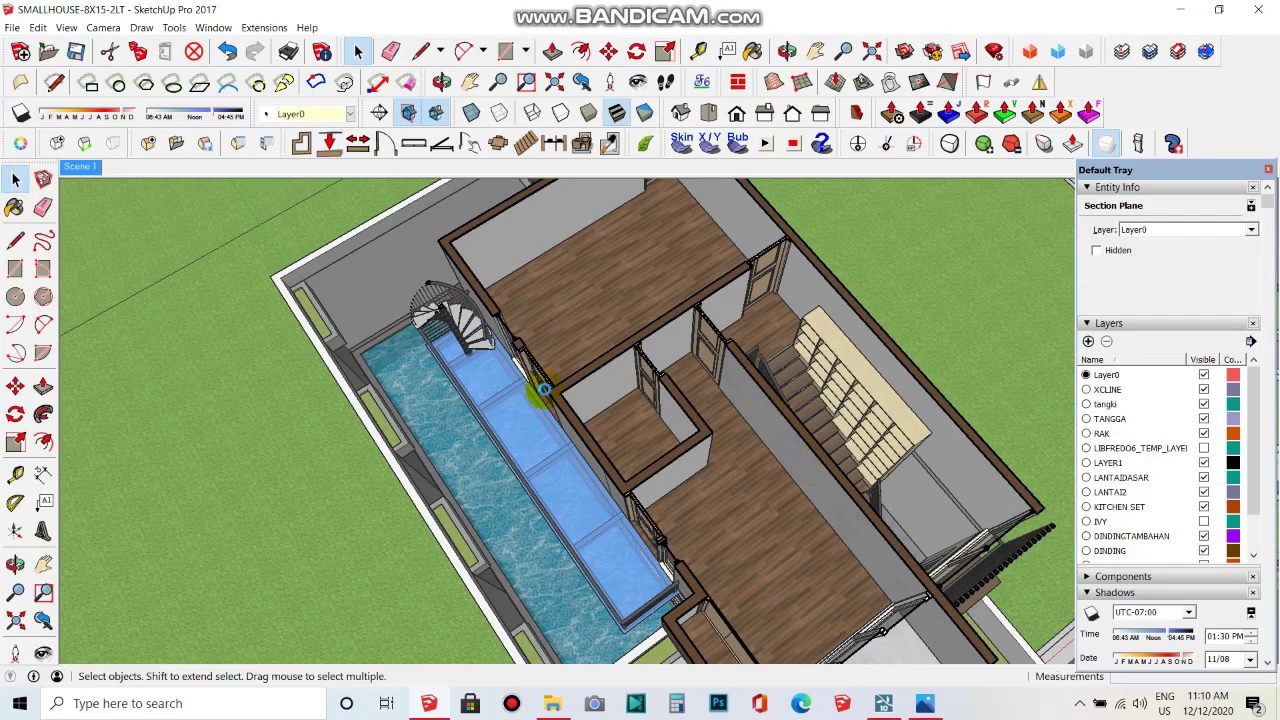
{"action": "middle_click_drag", "start_coordinate": [548, 381], "coordinate": [530, 391]}
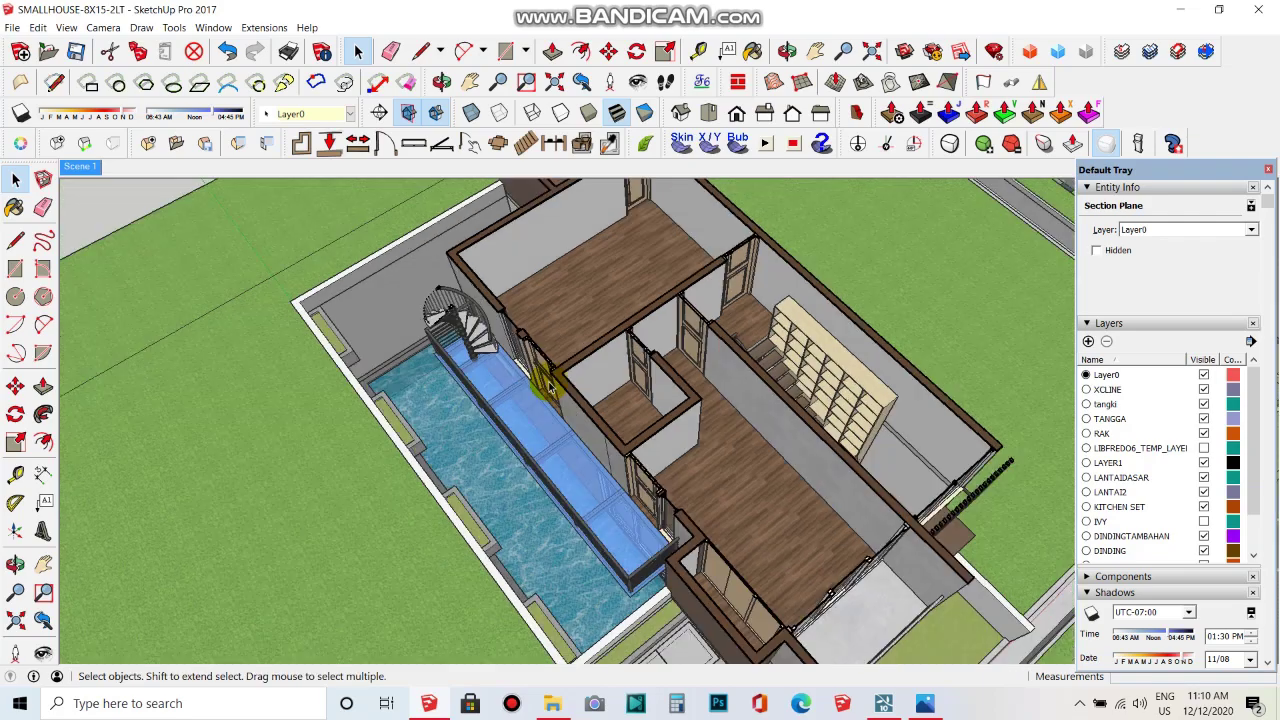
{"action": "scroll", "coordinate": [651, 366], "scroll_direction": "up", "scroll_amount": 3}
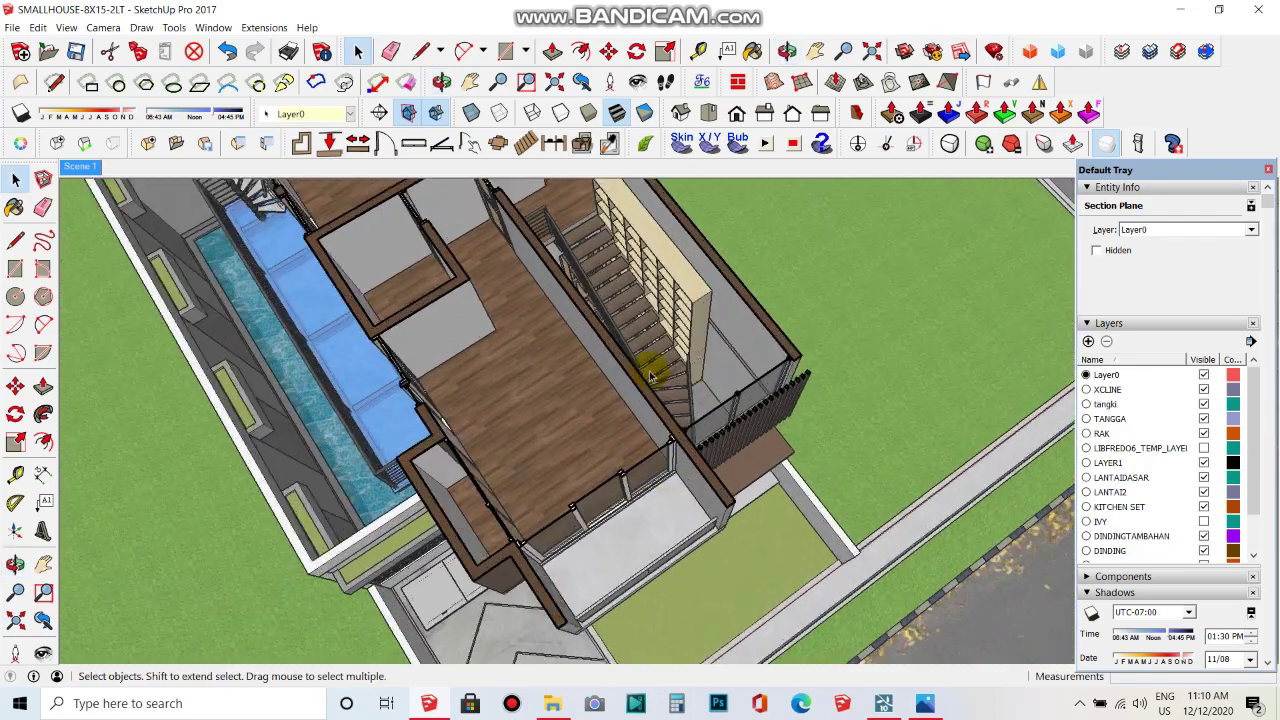
{"action": "scroll", "coordinate": [666, 337], "scroll_direction": "up", "scroll_amount": 2}
{"action": "mouse_move", "coordinate": [666, 337]}
{"action": "middle_mouse_down"}
{"action": "mouse_move", "coordinate": [611, 437]}
{"action": "mouse_move", "coordinate": [655, 548]}
{"action": "middle_mouse_up"}
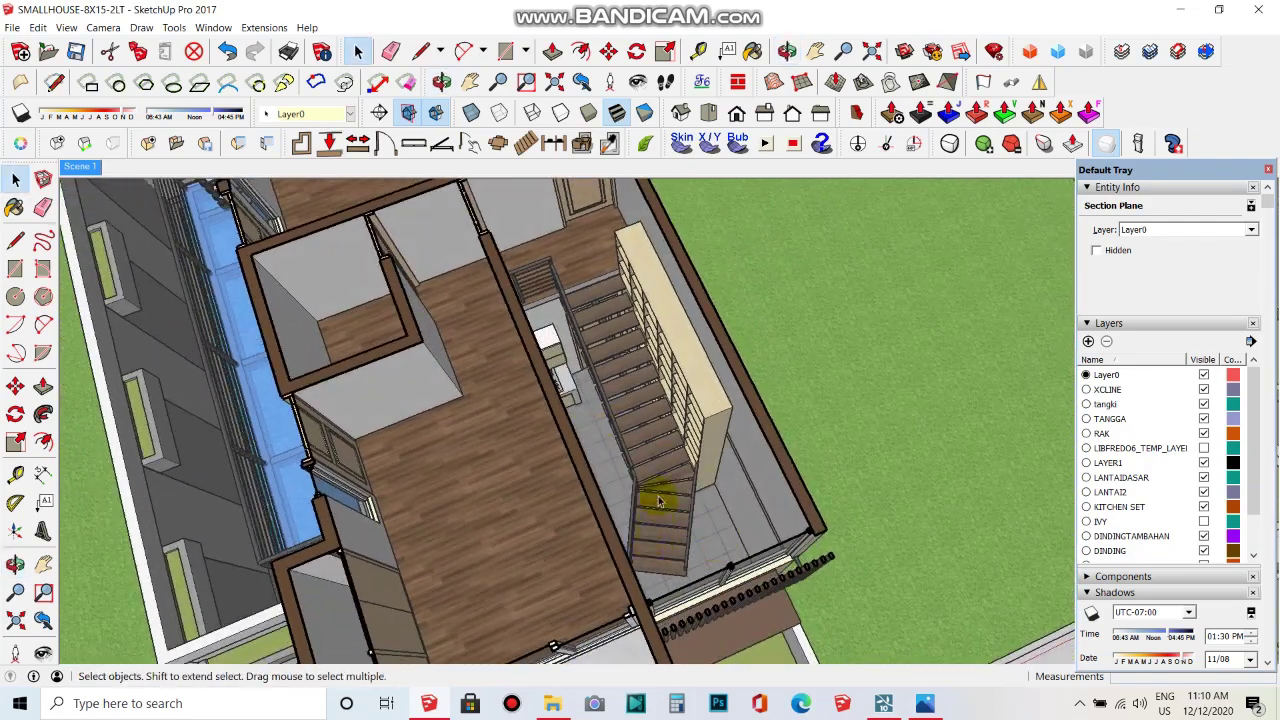
{"action": "mouse_move", "coordinate": [648, 432]}
{"action": "middle_mouse_down"}
{"action": "mouse_move", "coordinate": [643, 286]}
{"action": "mouse_move", "coordinate": [743, 251]}
{"action": "middle_mouse_up"}
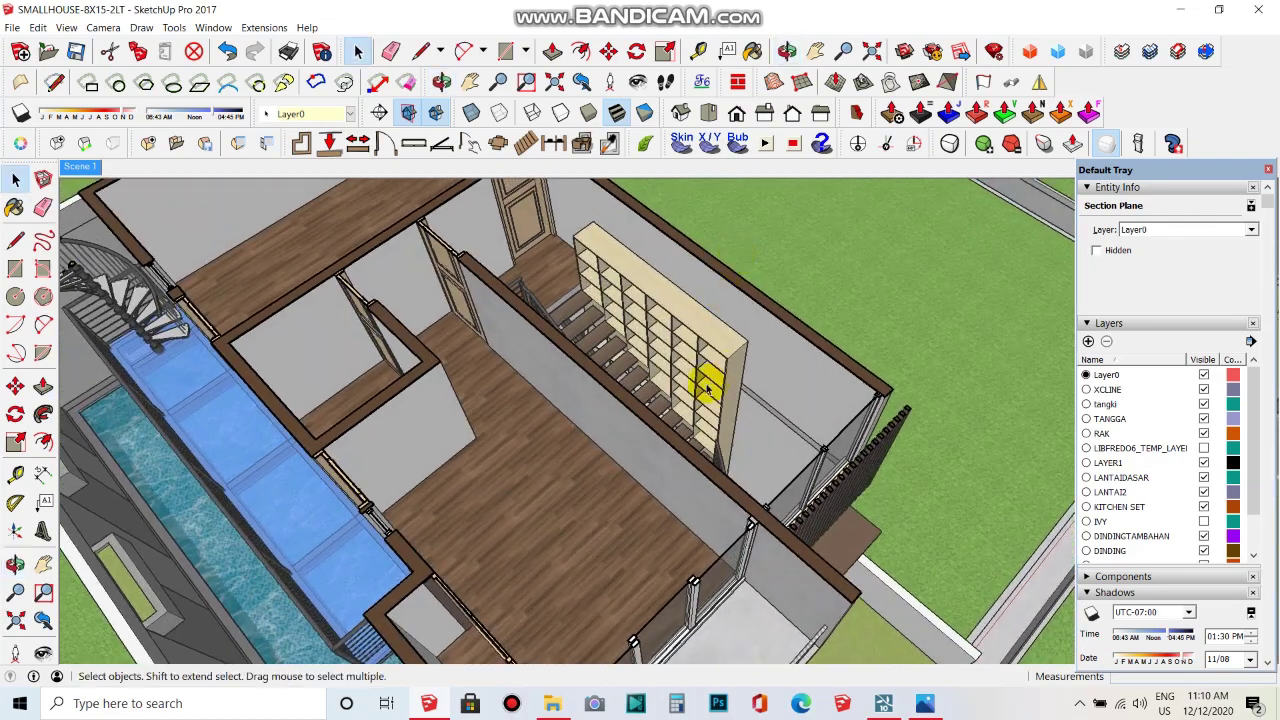
{"action": "scroll", "coordinate": [716, 400], "scroll_direction": "up", "scroll_amount": 3}
{"action": "middle_click_drag", "start_coordinate": [716, 400], "coordinate": [729, 449]}
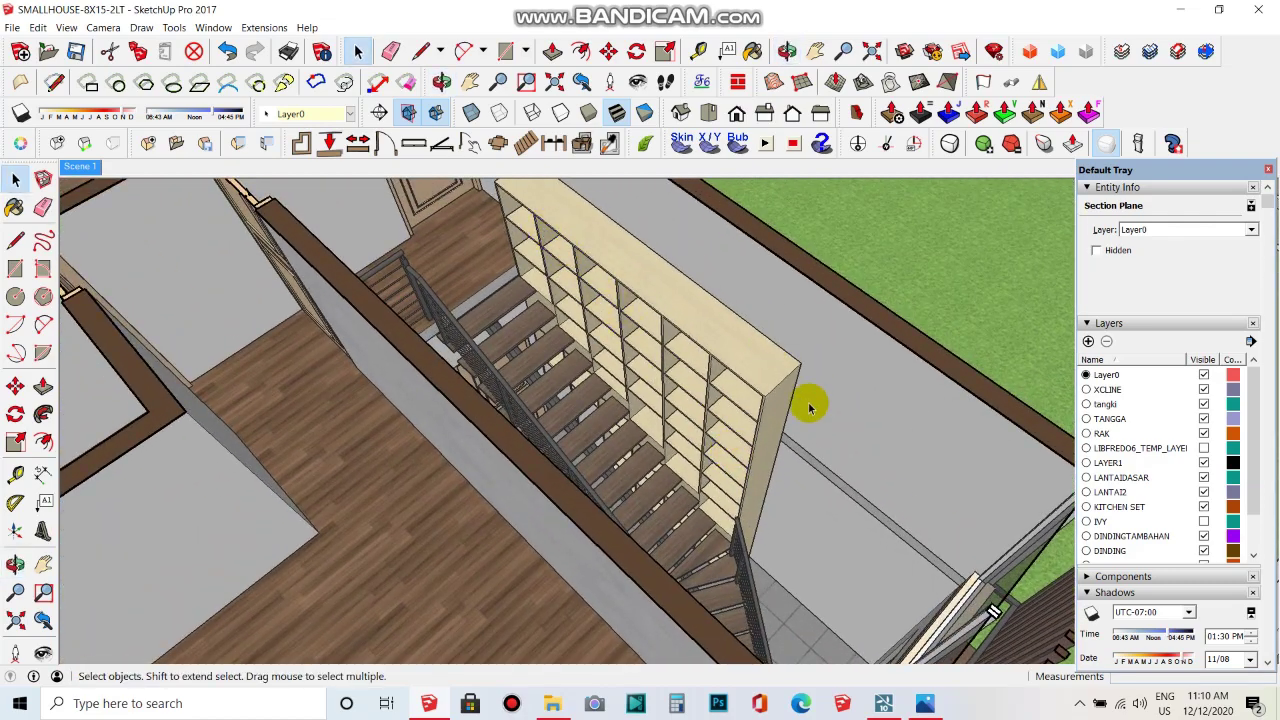
{"action": "mouse_move", "coordinate": [737, 449]}
{"action": "middle_mouse_down"}
{"action": "mouse_move", "coordinate": [640, 383]}
{"action": "mouse_move", "coordinate": [755, 494]}
{"action": "middle_mouse_up"}
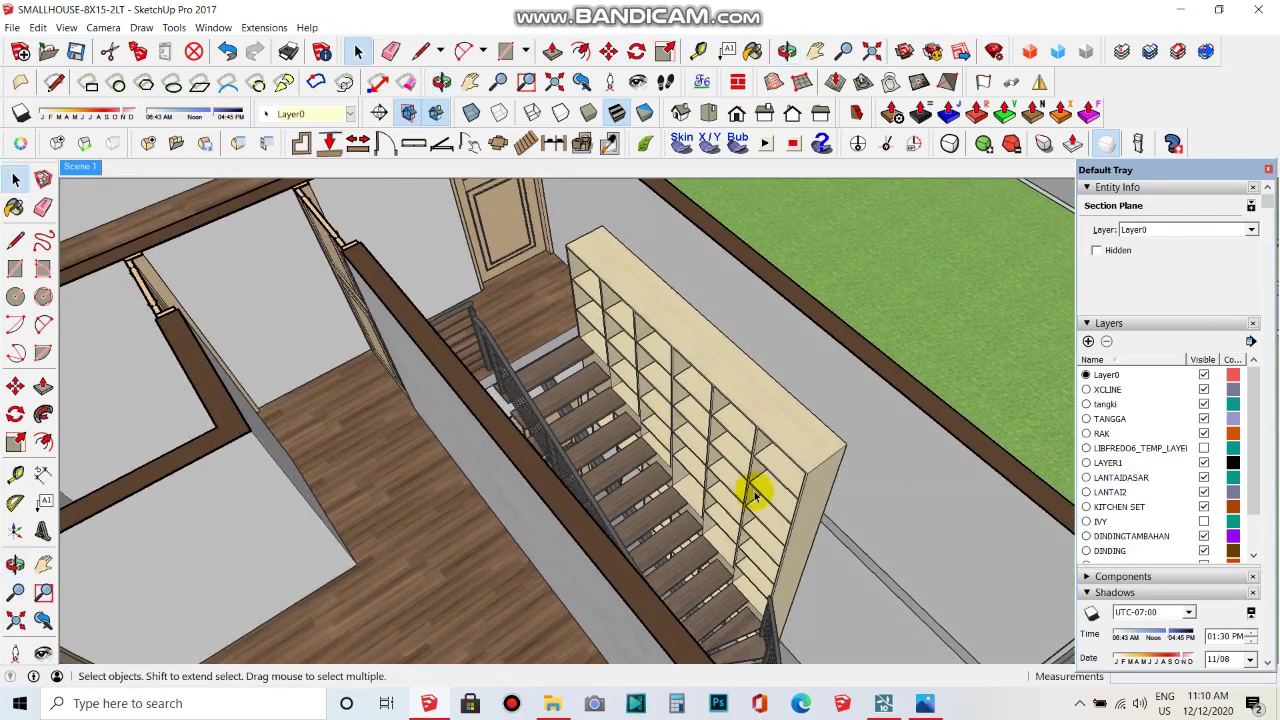
{"action": "scroll", "coordinate": [764, 526], "scroll_direction": "up", "scroll_amount": 2}
{"action": "scroll", "coordinate": [750, 510], "scroll_direction": "up", "scroll_amount": 2}
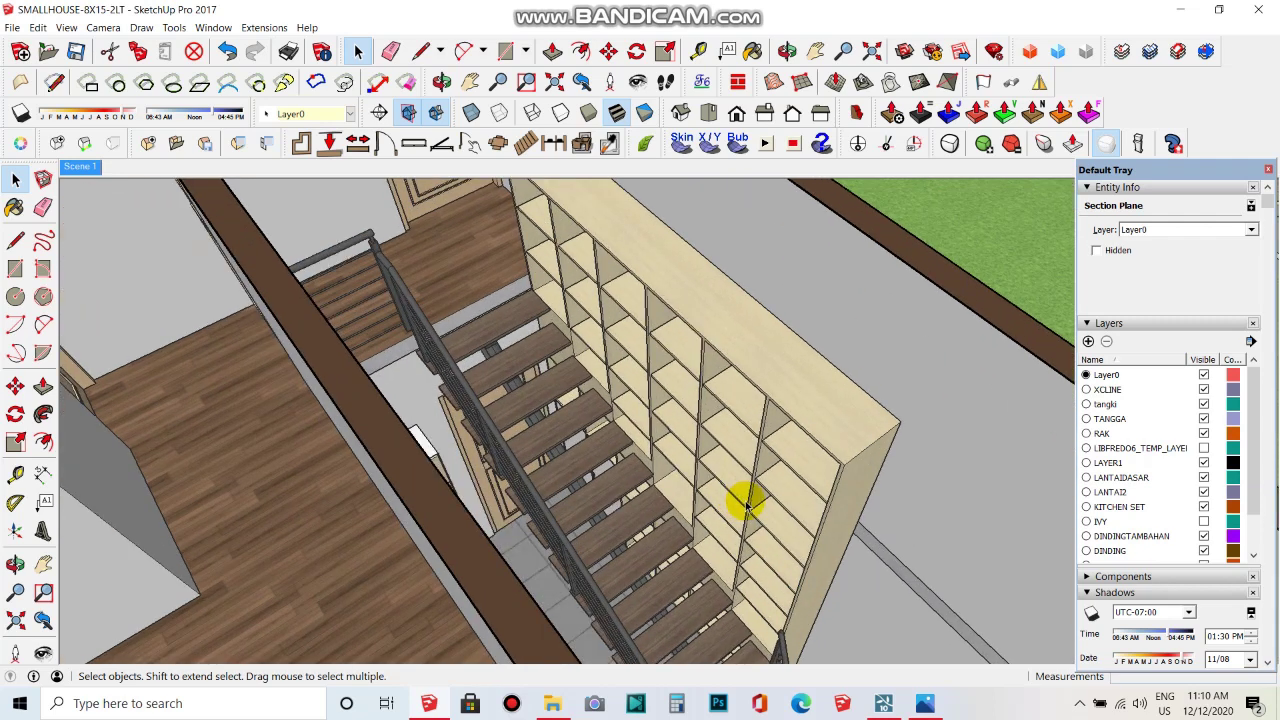
{"action": "scroll", "coordinate": [632, 365], "scroll_direction": "down", "scroll_amount": 2}
{"action": "scroll", "coordinate": [628, 372], "scroll_direction": "down", "scroll_amount": 1}
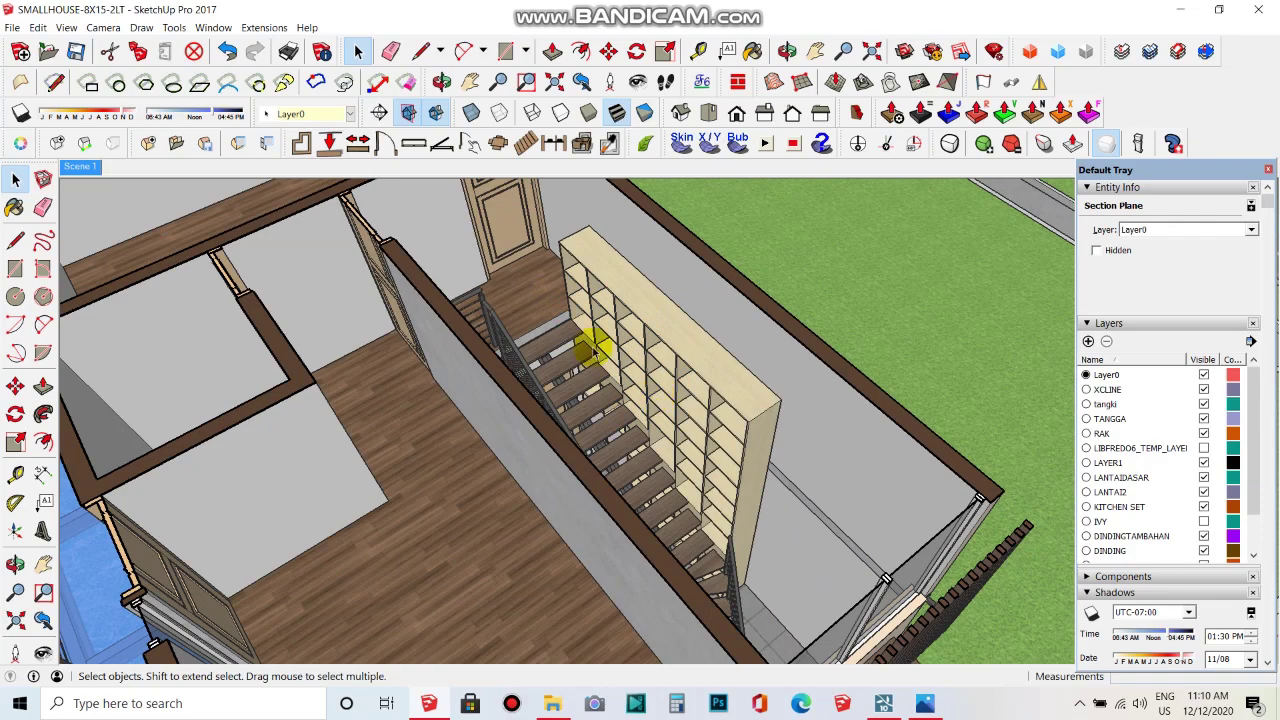
{"action": "scroll", "coordinate": [590, 345], "scroll_direction": "down", "scroll_amount": 2}
{"action": "mouse_move", "coordinate": [571, 334]}
{"action": "middle_mouse_down"}
{"action": "mouse_move", "coordinate": [700, 429]}
{"action": "mouse_move", "coordinate": [882, 508]}
{"action": "mouse_move", "coordinate": [785, 480]}
{"action": "mouse_move", "coordinate": [771, 380]}
{"action": "mouse_move", "coordinate": [580, 443]}
{"action": "mouse_move", "coordinate": [748, 326]}
{"action": "mouse_move", "coordinate": [709, 371]}
{"action": "mouse_move", "coordinate": [727, 383]}
{"action": "middle_mouse_up"}
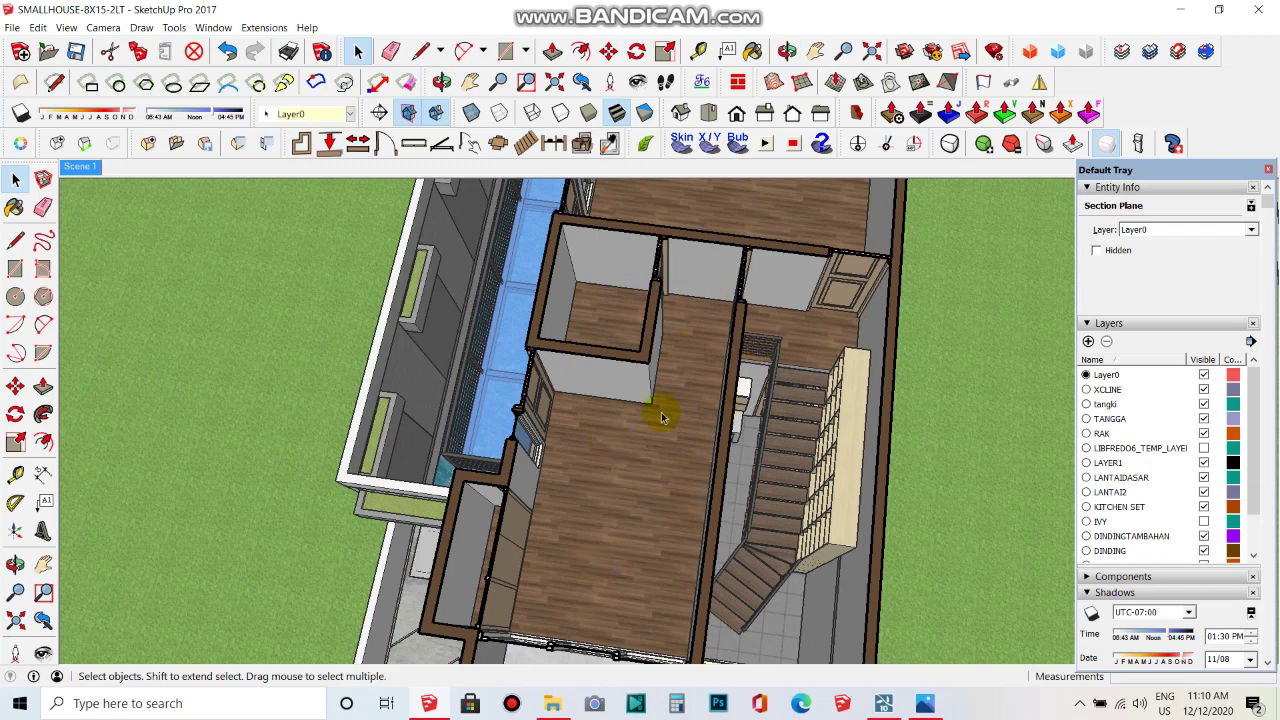
{"action": "mouse_move", "coordinate": [611, 445]}
{"action": "middle_mouse_down"}
{"action": "mouse_move", "coordinate": [794, 371]}
{"action": "mouse_move", "coordinate": [600, 329]}
{"action": "mouse_move", "coordinate": [640, 417]}
{"action": "mouse_move", "coordinate": [642, 458]}
{"action": "mouse_move", "coordinate": [600, 391]}
{"action": "mouse_move", "coordinate": [597, 520]}
{"action": "mouse_move", "coordinate": [663, 371]}
{"action": "mouse_move", "coordinate": [600, 370]}
{"action": "mouse_move", "coordinate": [651, 417]}
{"action": "mouse_move", "coordinate": [643, 443]}
{"action": "middle_mouse_up"}
{"action": "mouse_move", "coordinate": [725, 425]}
{"action": "middle_mouse_down"}
{"action": "mouse_move", "coordinate": [606, 414]}
{"action": "mouse_move", "coordinate": [686, 366]}
{"action": "middle_mouse_up"}
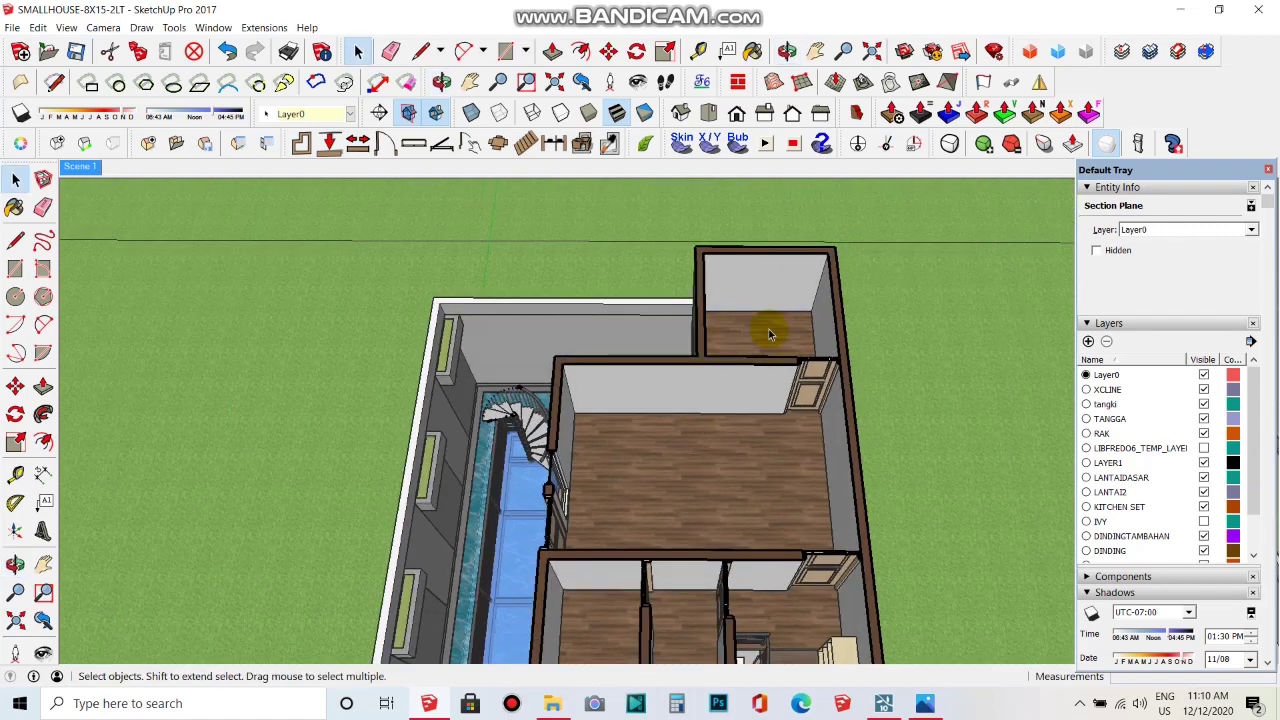
{"action": "mouse_move", "coordinate": [620, 502]}
{"action": "middle_mouse_down"}
{"action": "mouse_move", "coordinate": [629, 286]}
{"action": "mouse_move", "coordinate": [660, 470]}
{"action": "mouse_move", "coordinate": [634, 491]}
{"action": "mouse_move", "coordinate": [749, 314]}
{"action": "mouse_move", "coordinate": [837, 283]}
{"action": "mouse_move", "coordinate": [746, 275]}
{"action": "mouse_move", "coordinate": [686, 443]}
{"action": "mouse_move", "coordinate": [703, 434]}
{"action": "mouse_move", "coordinate": [593, 483]}
{"action": "mouse_move", "coordinate": [566, 440]}
{"action": "mouse_move", "coordinate": [986, 409]}
{"action": "mouse_move", "coordinate": [835, 360]}
{"action": "mouse_move", "coordinate": [754, 474]}
{"action": "mouse_move", "coordinate": [728, 484]}
{"action": "middle_mouse_up"}
{"action": "scroll", "coordinate": [576, 442], "scroll_direction": "up", "scroll_amount": 3}
{"action": "mouse_move", "coordinate": [639, 471]}
{"action": "middle_mouse_down"}
{"action": "mouse_move", "coordinate": [654, 377]}
{"action": "mouse_move", "coordinate": [745, 335]}
{"action": "middle_mouse_up"}
{"action": "scroll", "coordinate": [672, 368], "scroll_direction": "down", "scroll_amount": 2}
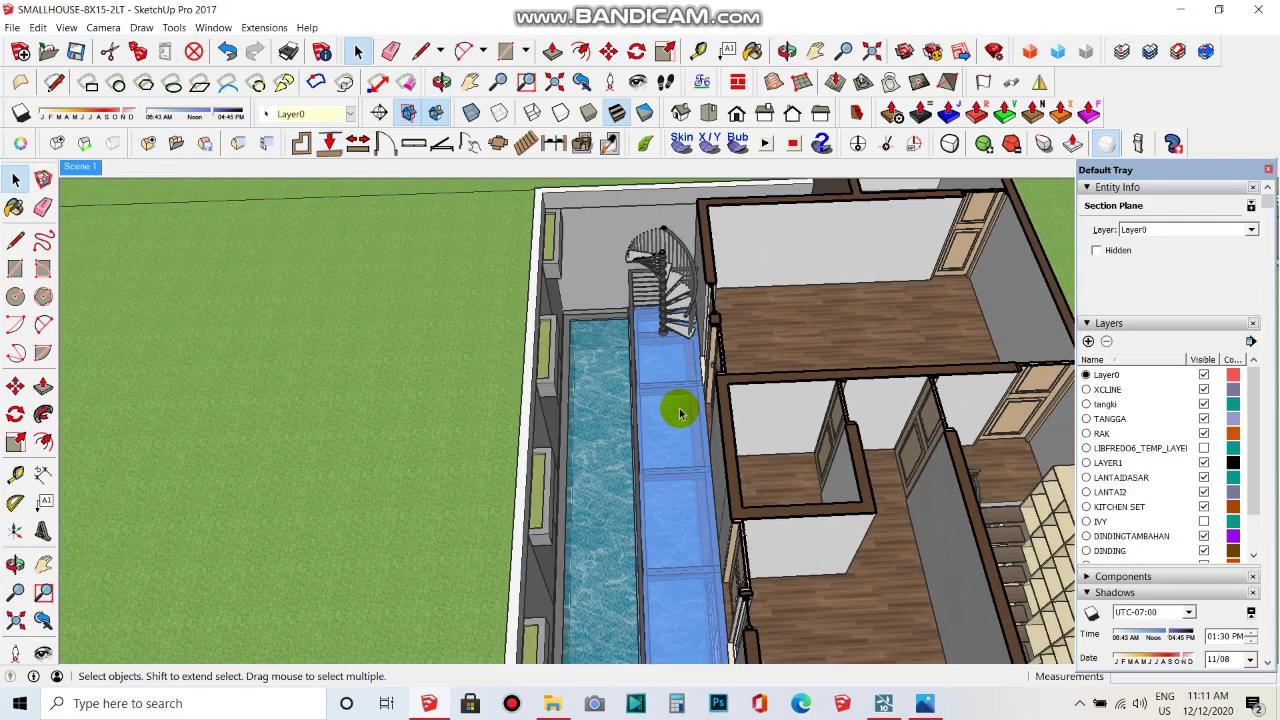
{"action": "middle_click_drag", "start_coordinate": [676, 388], "coordinate": [700, 309]}
{"action": "mouse_move", "coordinate": [710, 404]}
{"action": "middle_mouse_down"}
{"action": "mouse_move", "coordinate": [737, 443]}
{"action": "mouse_move", "coordinate": [690, 462]}
{"action": "middle_mouse_up"}
{"action": "mouse_move", "coordinate": [695, 510]}
{"action": "middle_mouse_down"}
{"action": "mouse_move", "coordinate": [737, 400]}
{"action": "mouse_move", "coordinate": [706, 366]}
{"action": "mouse_move", "coordinate": [808, 334]}
{"action": "middle_mouse_up"}
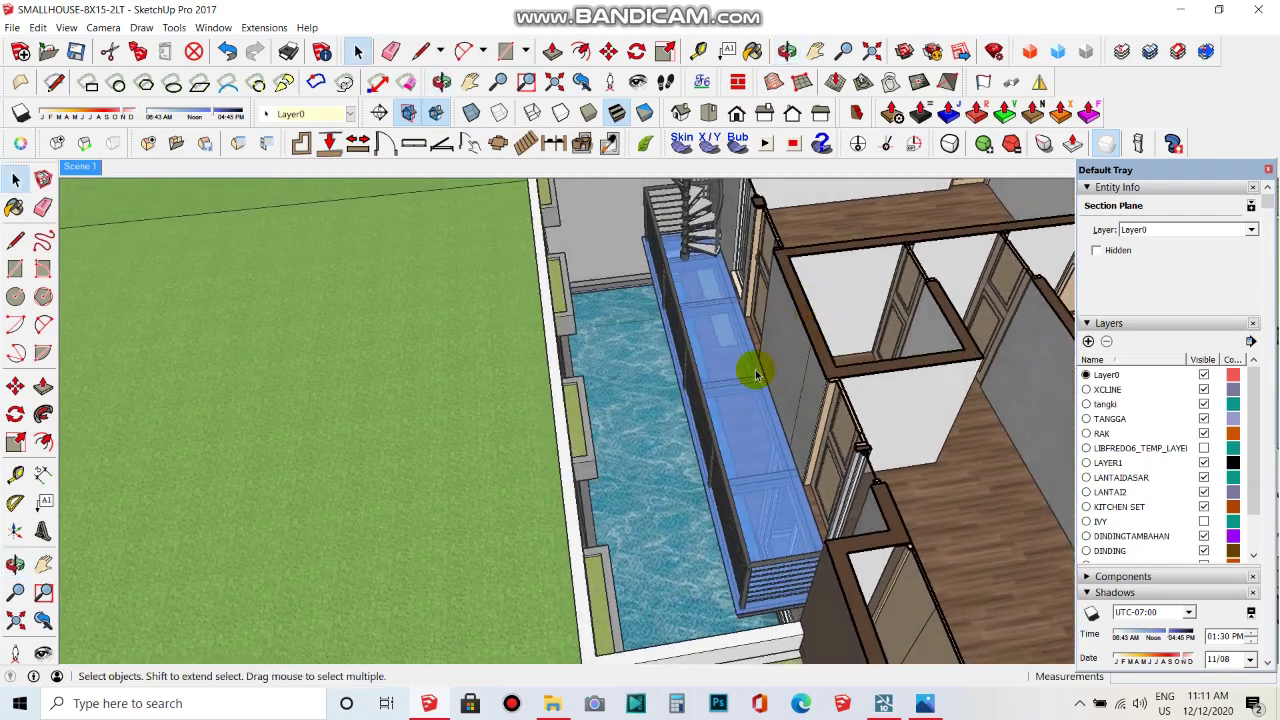
{"action": "scroll", "coordinate": [752, 538], "scroll_direction": "up", "scroll_amount": 3}
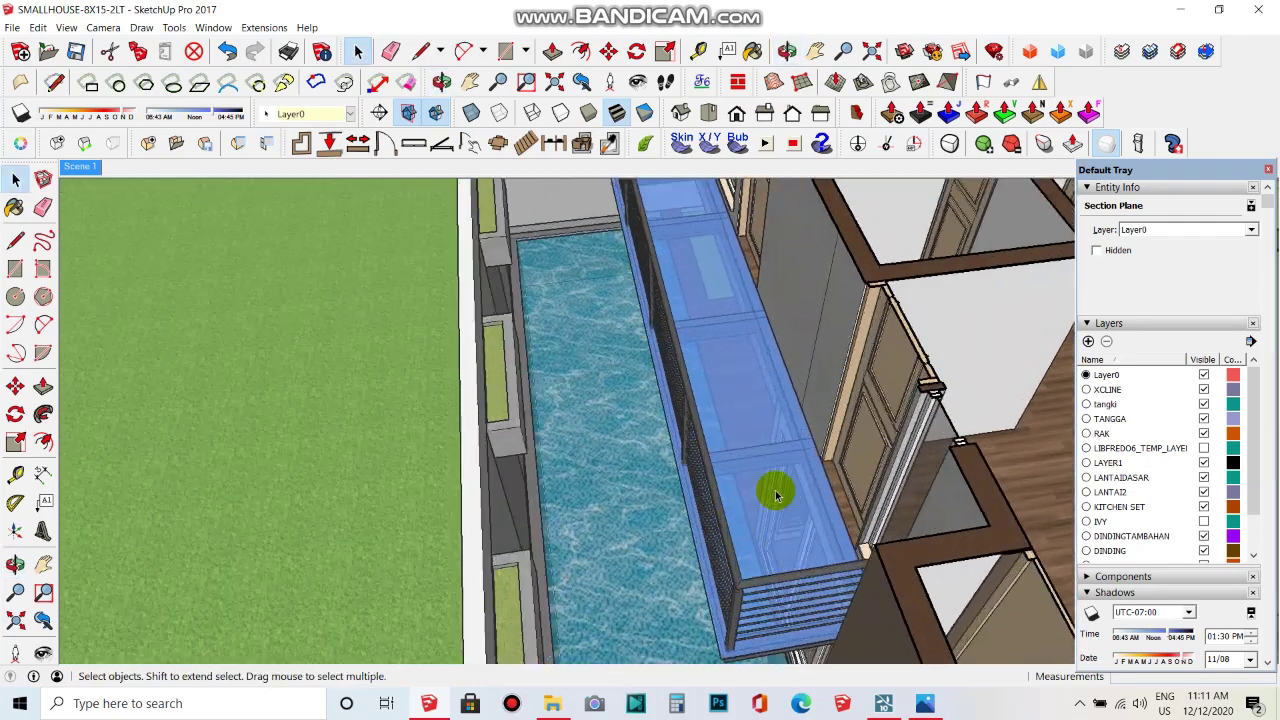
{"action": "mouse_move", "coordinate": [728, 350]}
{"action": "middle_mouse_down"}
{"action": "mouse_move", "coordinate": [634, 371]}
{"action": "mouse_move", "coordinate": [677, 391]}
{"action": "middle_mouse_up"}
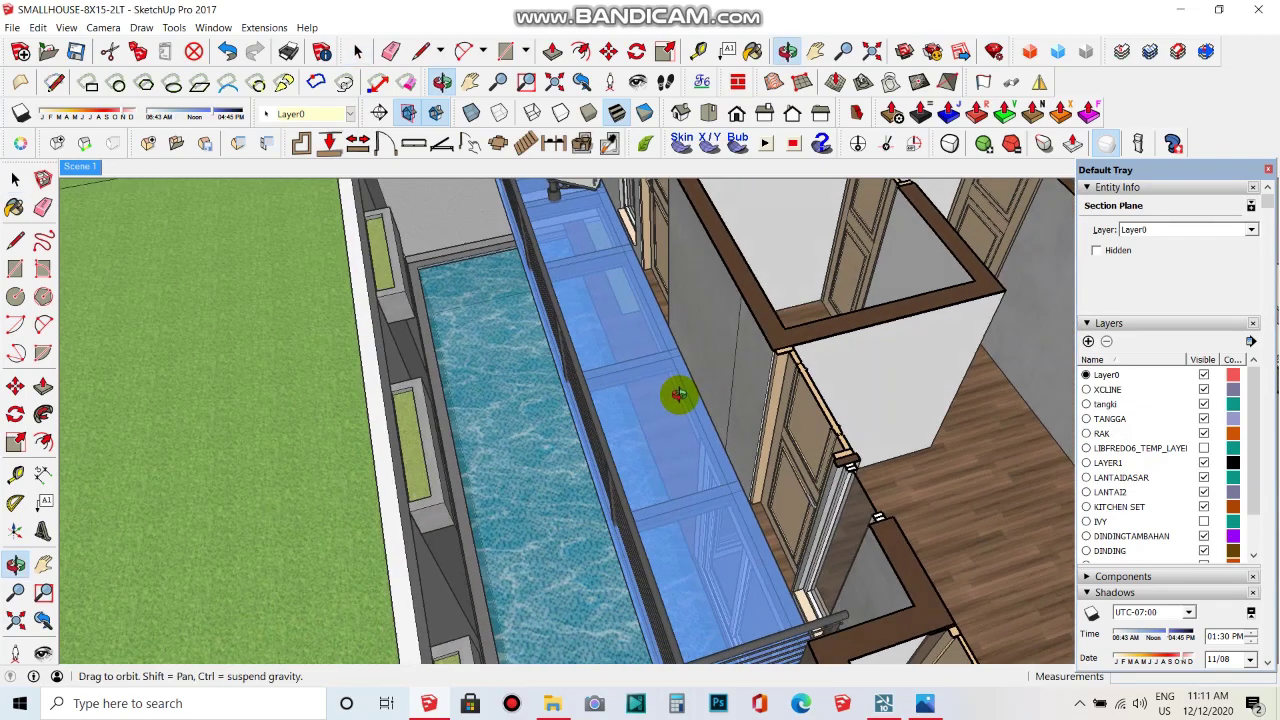
{"action": "scroll", "coordinate": [668, 396], "scroll_direction": "up", "scroll_amount": 2}
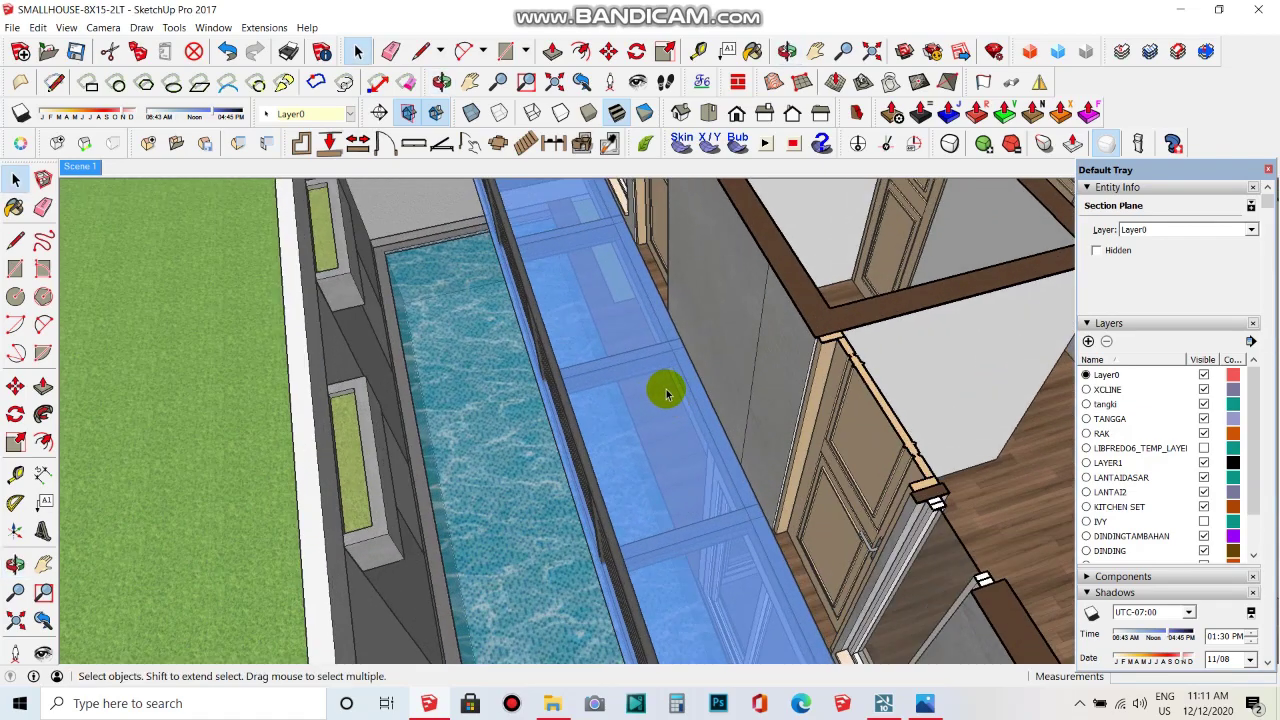
{"action": "scroll", "coordinate": [666, 392], "scroll_direction": "down", "scroll_amount": 2}
{"action": "scroll", "coordinate": [666, 392], "scroll_direction": "down", "scroll_amount": 2}
{"action": "scroll", "coordinate": [666, 392], "scroll_direction": "down", "scroll_amount": 1}
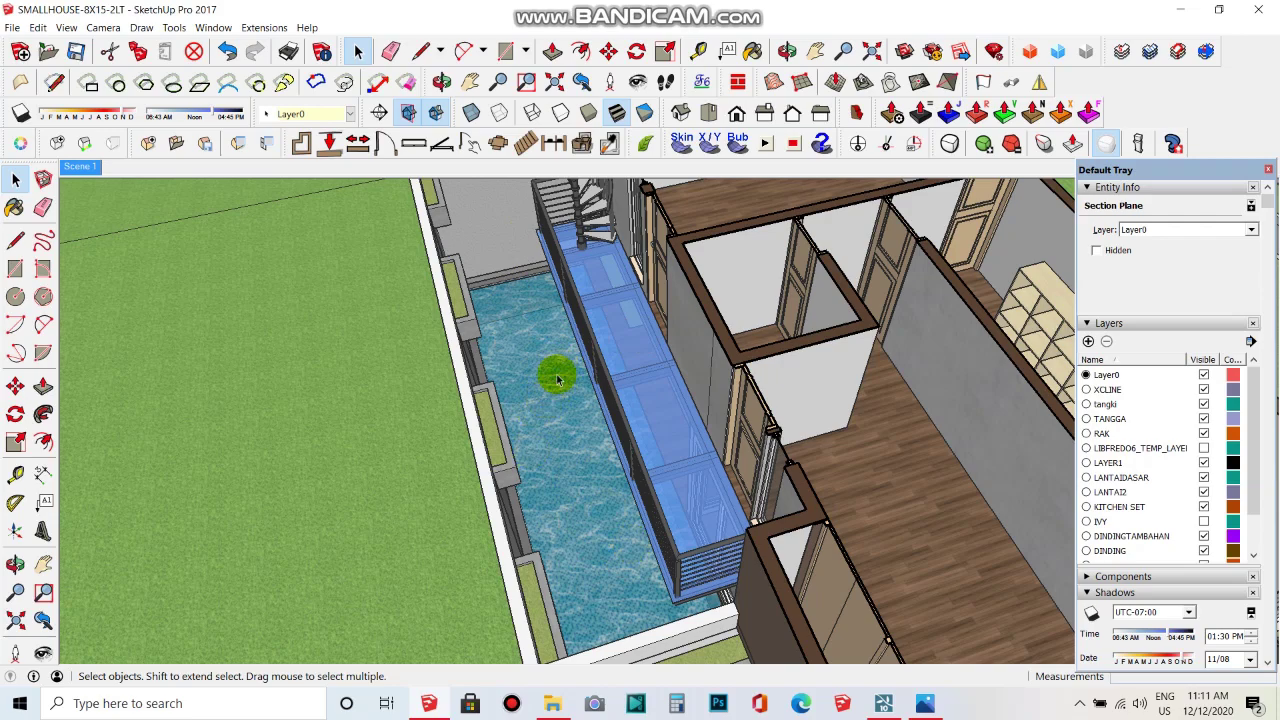
{"action": "mouse_move", "coordinate": [615, 365]}
{"action": "middle_mouse_down"}
{"action": "mouse_move", "coordinate": [663, 357]}
{"action": "mouse_move", "coordinate": [622, 440]}
{"action": "mouse_move", "coordinate": [686, 423]}
{"action": "mouse_move", "coordinate": [694, 480]}
{"action": "mouse_move", "coordinate": [826, 432]}
{"action": "mouse_move", "coordinate": [682, 388]}
{"action": "mouse_move", "coordinate": [567, 390]}
{"action": "middle_mouse_up"}
{"action": "scroll", "coordinate": [559, 377], "scroll_direction": "up", "scroll_amount": 1}
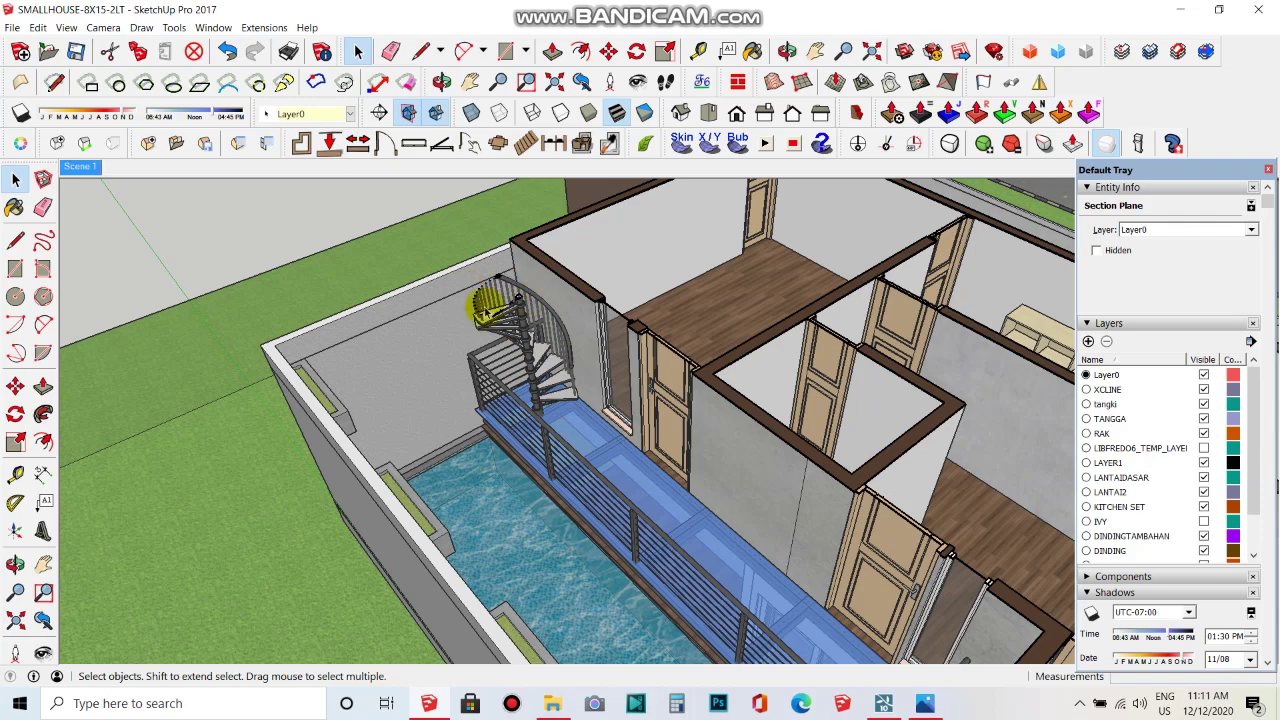
{"action": "middle_click_drag", "start_coordinate": [550, 372], "coordinate": [531, 326]}
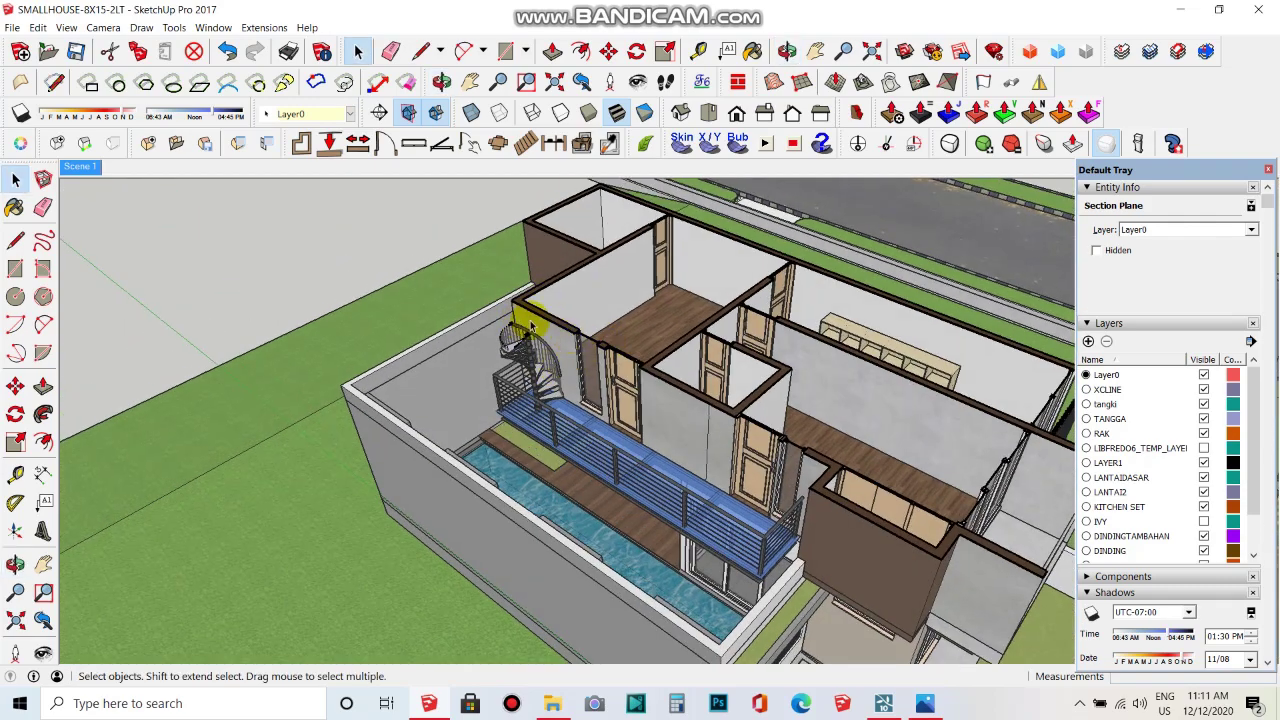
{"action": "scroll", "coordinate": [540, 380], "scroll_direction": "down", "scroll_amount": 3}
{"action": "mouse_move", "coordinate": [571, 380]}
{"action": "middle_mouse_down"}
{"action": "mouse_move", "coordinate": [771, 480]}
{"action": "mouse_move", "coordinate": [672, 487]}
{"action": "middle_mouse_up"}
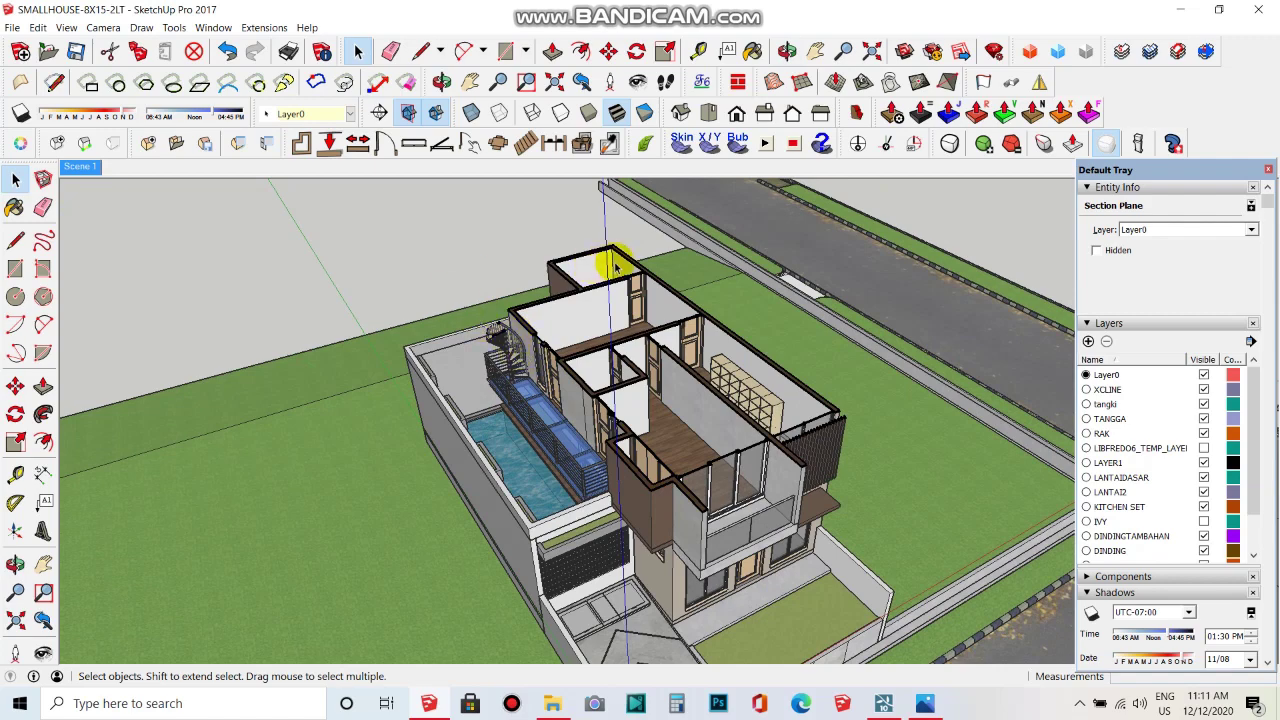
{"action": "middle_click_drag", "start_coordinate": [618, 253], "coordinate": [623, 337]}
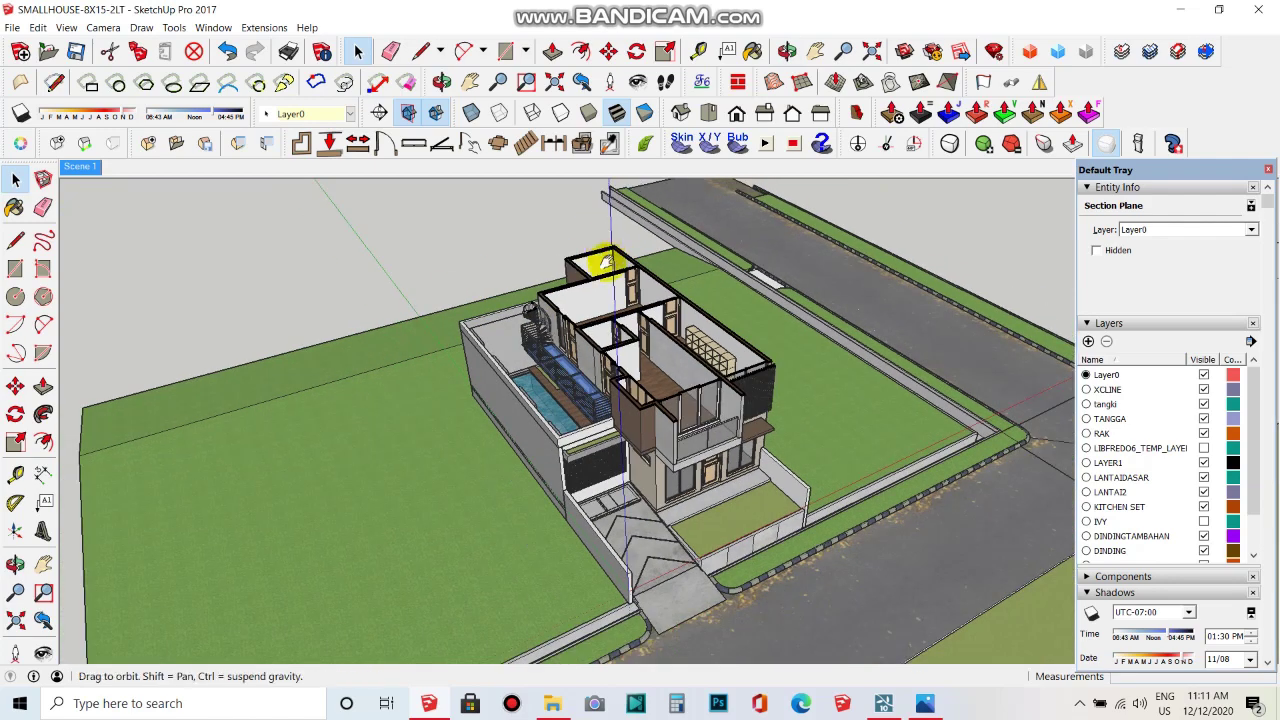
{"action": "left_click", "coordinate": [436, 112]}
- Zoom and orbit to a higher side view showing the roof and pool
{"action": "mouse_move", "coordinate": [716, 380]}
{"action": "middle_mouse_down"}
{"action": "mouse_move", "coordinate": [738, 350]}
{"action": "mouse_move", "coordinate": [620, 409]}
{"action": "mouse_move", "coordinate": [777, 463]}
{"action": "mouse_move", "coordinate": [605, 447]}
{"action": "middle_mouse_up"}
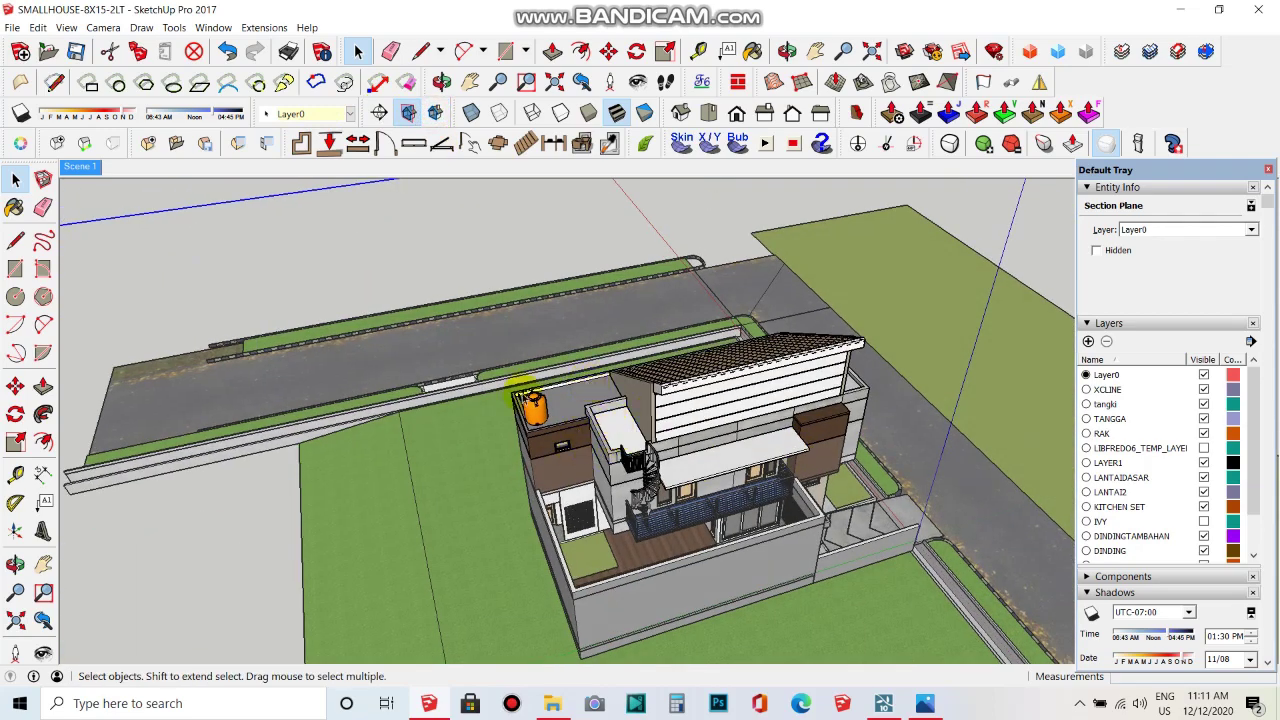
{"action": "scroll", "coordinate": [572, 410], "scroll_direction": "up", "scroll_amount": 3}
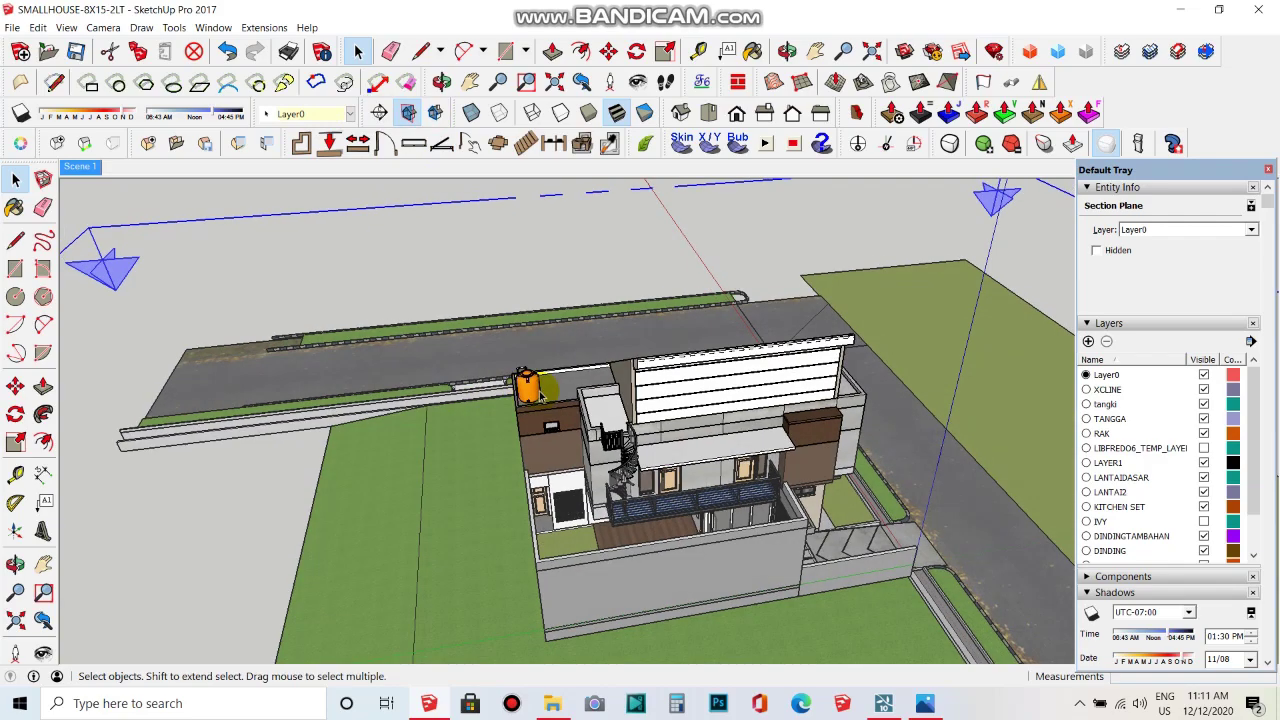
{"action": "scroll", "coordinate": [570, 405], "scroll_direction": "up", "scroll_amount": 3}
{"action": "mouse_move", "coordinate": [700, 423]}
{"action": "middle_mouse_down"}
{"action": "mouse_move", "coordinate": [671, 409]}
{"action": "mouse_move", "coordinate": [823, 451]}
{"action": "mouse_move", "coordinate": [797, 430]}
{"action": "mouse_move", "coordinate": [666, 414]}
{"action": "mouse_move", "coordinate": [700, 425]}
{"action": "middle_mouse_up"}
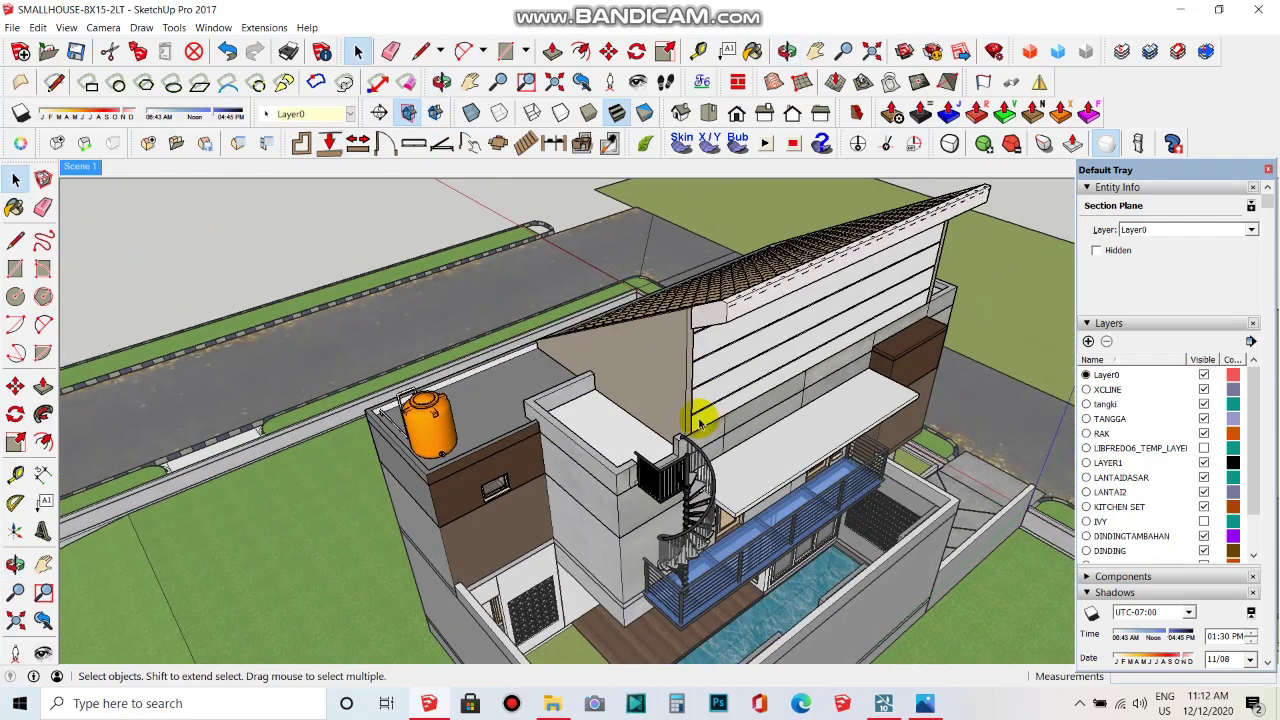
{"action": "scroll", "coordinate": [692, 415], "scroll_direction": "up", "scroll_amount": 2}
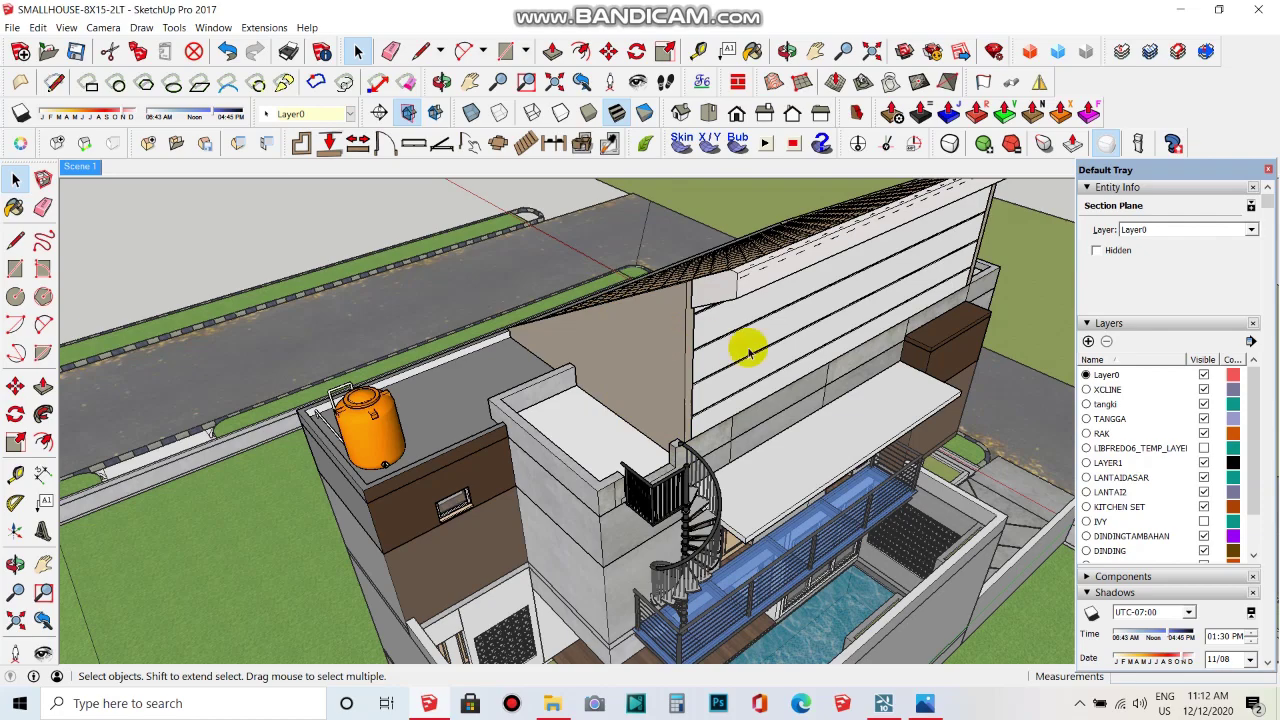
- Orbit around the balcony and spiral stair, then turn section cuts back on
{"action": "mouse_move", "coordinate": [814, 329]}
{"action": "middle_mouse_down"}
{"action": "mouse_move", "coordinate": [674, 323]}
{"action": "mouse_move", "coordinate": [672, 345]}
{"action": "mouse_move", "coordinate": [537, 343]}
{"action": "mouse_move", "coordinate": [697, 391]}
{"action": "mouse_move", "coordinate": [777, 491]}
{"action": "mouse_move", "coordinate": [738, 363]}
{"action": "mouse_move", "coordinate": [851, 537]}
{"action": "mouse_move", "coordinate": [894, 466]}
{"action": "mouse_move", "coordinate": [870, 420]}
{"action": "mouse_move", "coordinate": [600, 400]}
{"action": "mouse_move", "coordinate": [680, 363]}
{"action": "mouse_move", "coordinate": [648, 428]}
{"action": "mouse_move", "coordinate": [661, 404]}
{"action": "mouse_move", "coordinate": [560, 370]}
{"action": "middle_mouse_up"}
{"action": "scroll", "coordinate": [648, 428], "scroll_direction": "up", "scroll_amount": 3}
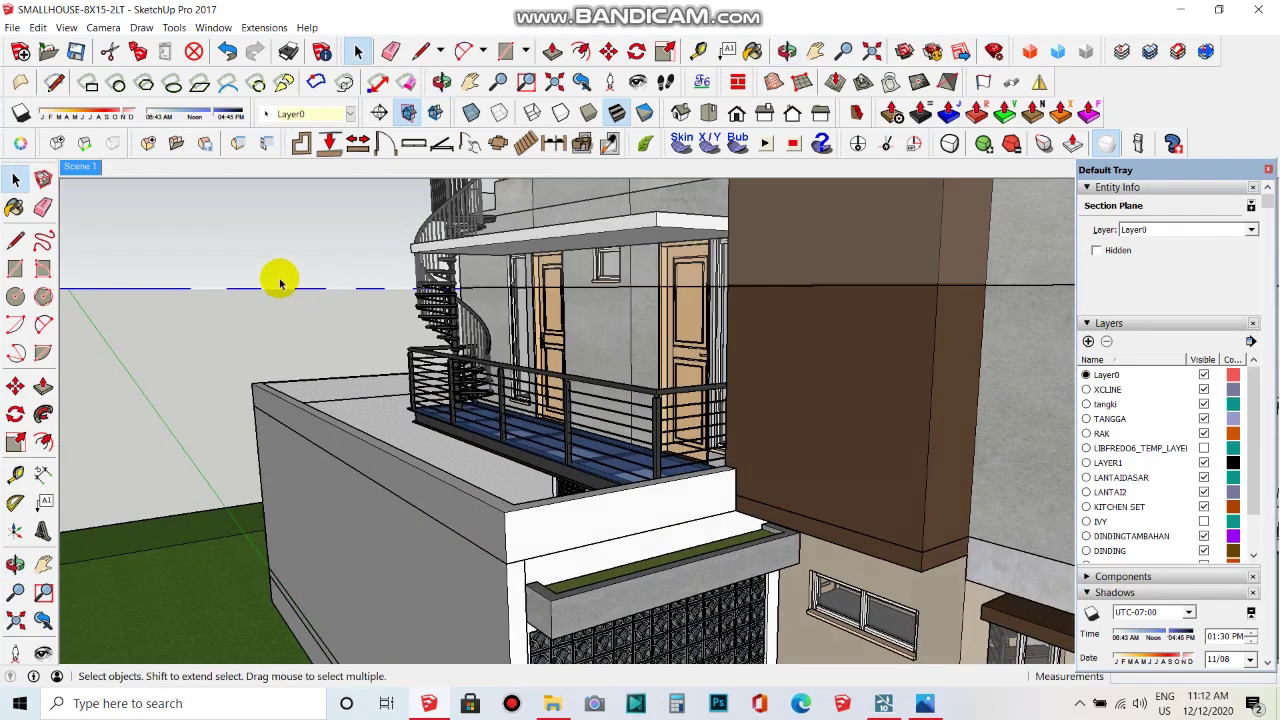
{"action": "mouse_move", "coordinate": [386, 223]}
{"action": "middle_mouse_down"}
{"action": "mouse_move", "coordinate": [550, 415]}
{"action": "mouse_move", "coordinate": [586, 429]}
{"action": "mouse_move", "coordinate": [537, 418]}
{"action": "mouse_move", "coordinate": [329, 466]}
{"action": "mouse_move", "coordinate": [320, 440]}
{"action": "middle_mouse_up"}
{"action": "scroll", "coordinate": [550, 415], "scroll_direction": "down", "scroll_amount": 3}
{"action": "scroll", "coordinate": [555, 414], "scroll_direction": "down", "scroll_amount": 3}
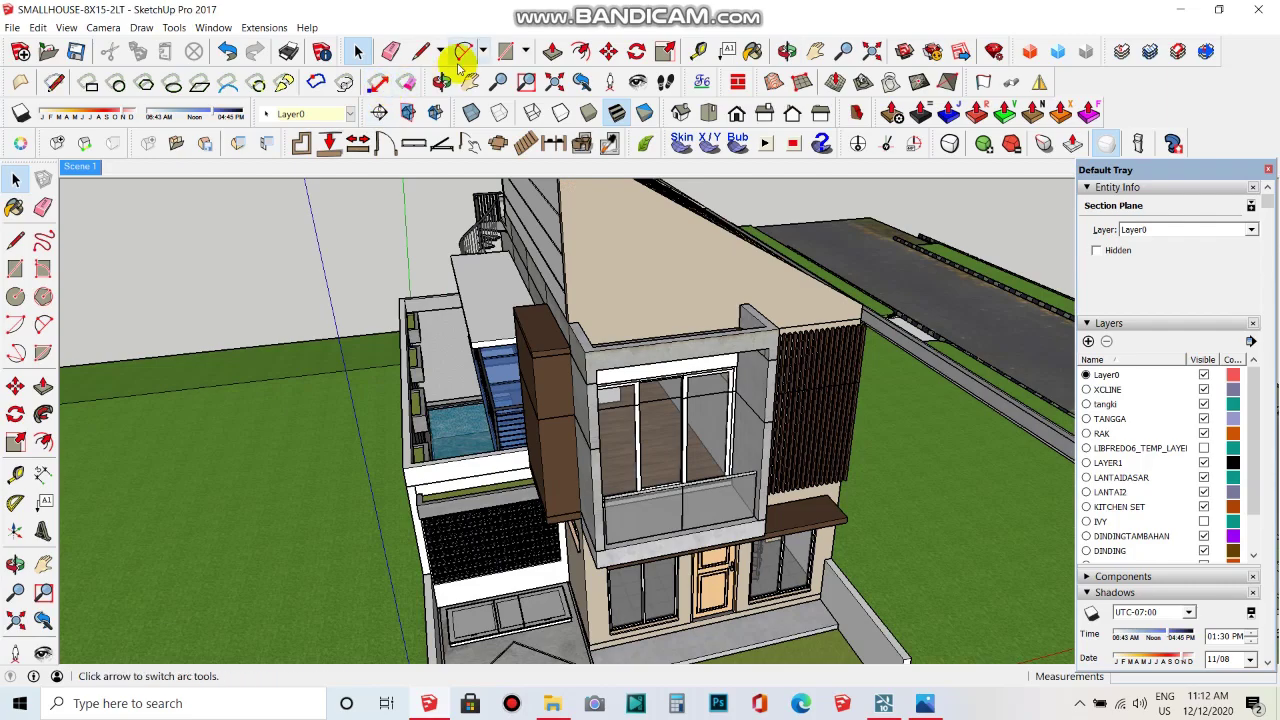
{"action": "left_click", "coordinate": [436, 112]}
{"action": "mouse_move", "coordinate": [440, 380]}
{"action": "middle_mouse_down"}
{"action": "mouse_move", "coordinate": [414, 486]}
{"action": "mouse_move", "coordinate": [643, 386]}
{"action": "middle_mouse_up"}
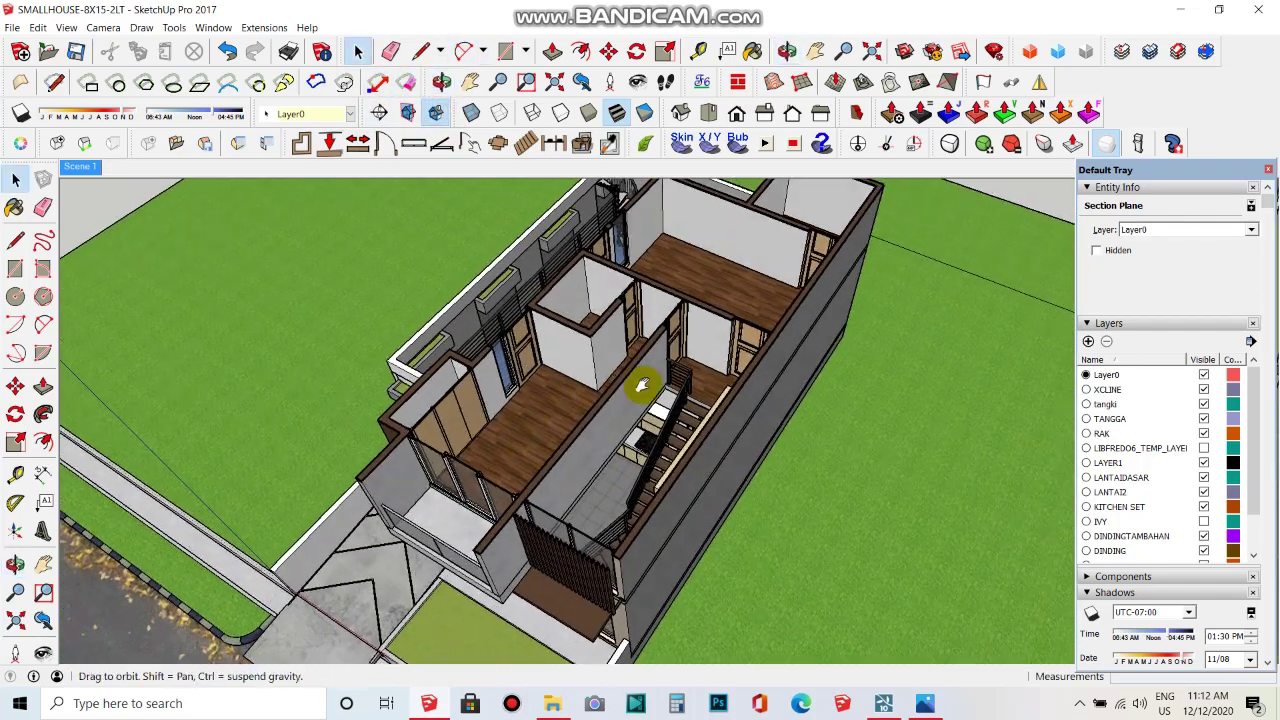
{"action": "scroll", "coordinate": [651, 400], "scroll_direction": "up", "scroll_amount": 2}
{"action": "scroll", "coordinate": [651, 401], "scroll_direction": "up", "scroll_amount": 3}
{"action": "mouse_move", "coordinate": [759, 371]}
{"action": "middle_mouse_down"}
{"action": "mouse_move", "coordinate": [529, 400]}
{"action": "mouse_move", "coordinate": [600, 457]}
{"action": "mouse_move", "coordinate": [645, 465]}
{"action": "mouse_move", "coordinate": [808, 430]}
{"action": "mouse_move", "coordinate": [729, 400]}
{"action": "mouse_move", "coordinate": [837, 380]}
{"action": "mouse_move", "coordinate": [757, 400]}
{"action": "middle_mouse_up"}
{"action": "scroll", "coordinate": [651, 409], "scroll_direction": "up", "scroll_amount": 3}
{"action": "mouse_move", "coordinate": [651, 409]}
{"action": "middle_mouse_down"}
{"action": "mouse_move", "coordinate": [790, 405]}
{"action": "mouse_move", "coordinate": [532, 443]}
{"action": "middle_mouse_up"}
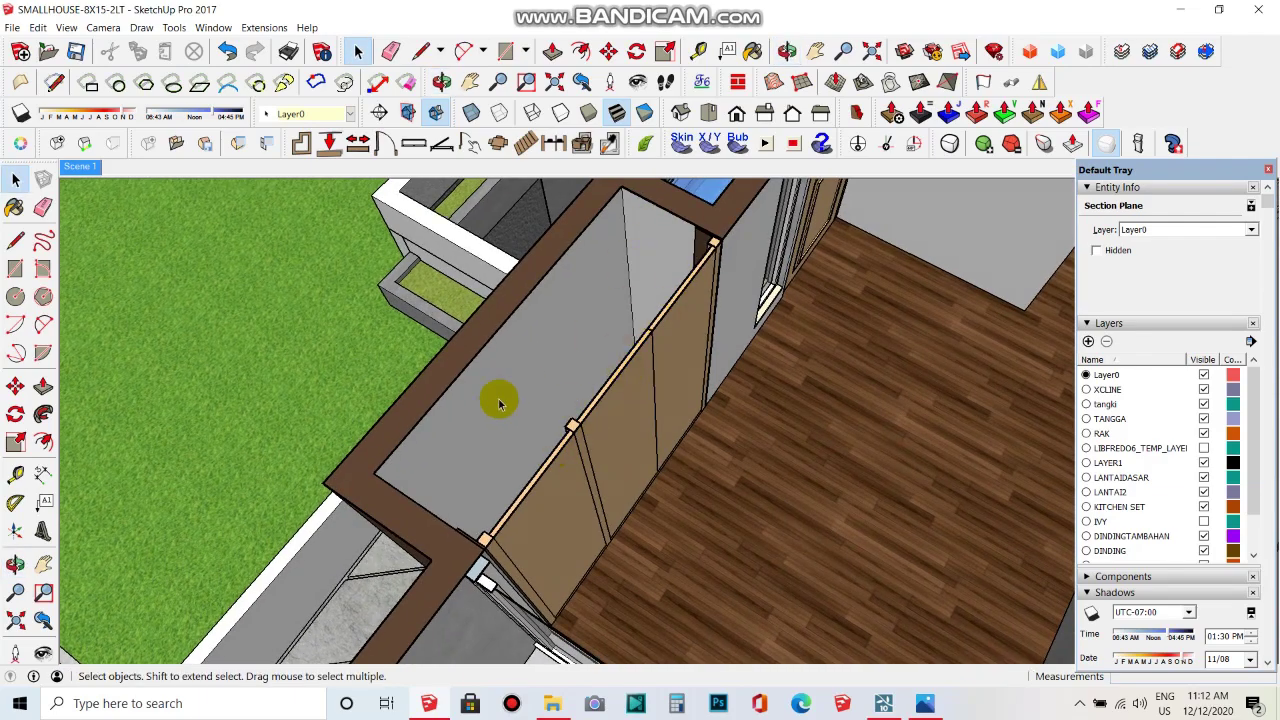
{"action": "scroll", "coordinate": [534, 520], "scroll_direction": "down", "scroll_amount": 2}
{"action": "scroll", "coordinate": [540, 525], "scroll_direction": "down", "scroll_amount": 2}
{"action": "middle_click_drag", "start_coordinate": [546, 528], "coordinate": [557, 457]}
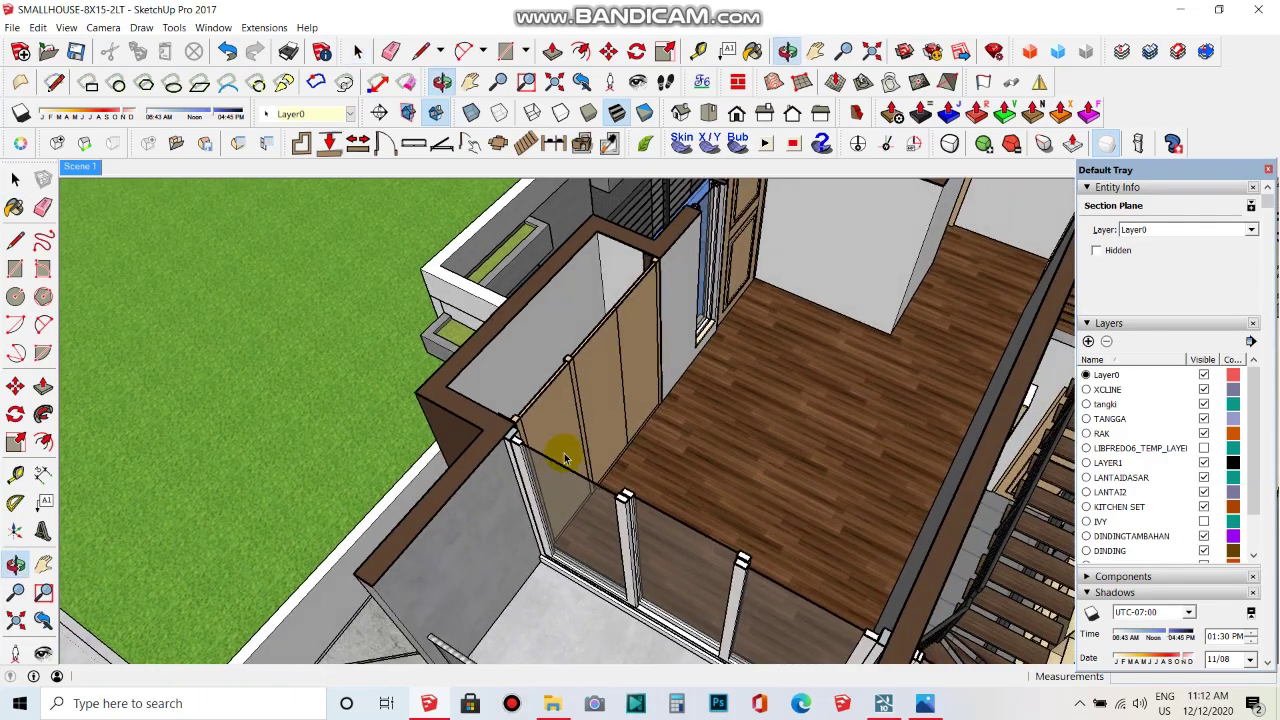
{"action": "scroll", "coordinate": [580, 400], "scroll_direction": "down", "scroll_amount": 2}
{"action": "mouse_move", "coordinate": [586, 386]}
{"action": "middle_mouse_down"}
{"action": "mouse_move", "coordinate": [571, 380]}
{"action": "mouse_move", "coordinate": [467, 487]}
{"action": "mouse_move", "coordinate": [651, 491]}
{"action": "mouse_move", "coordinate": [847, 430]}
{"action": "middle_mouse_up"}
{"action": "scroll", "coordinate": [603, 371], "scroll_direction": "down", "scroll_amount": 3}
{"action": "mouse_move", "coordinate": [603, 371]}
{"action": "middle_mouse_down"}
{"action": "mouse_move", "coordinate": [763, 414]}
{"action": "mouse_move", "coordinate": [623, 334]}
{"action": "middle_mouse_up"}
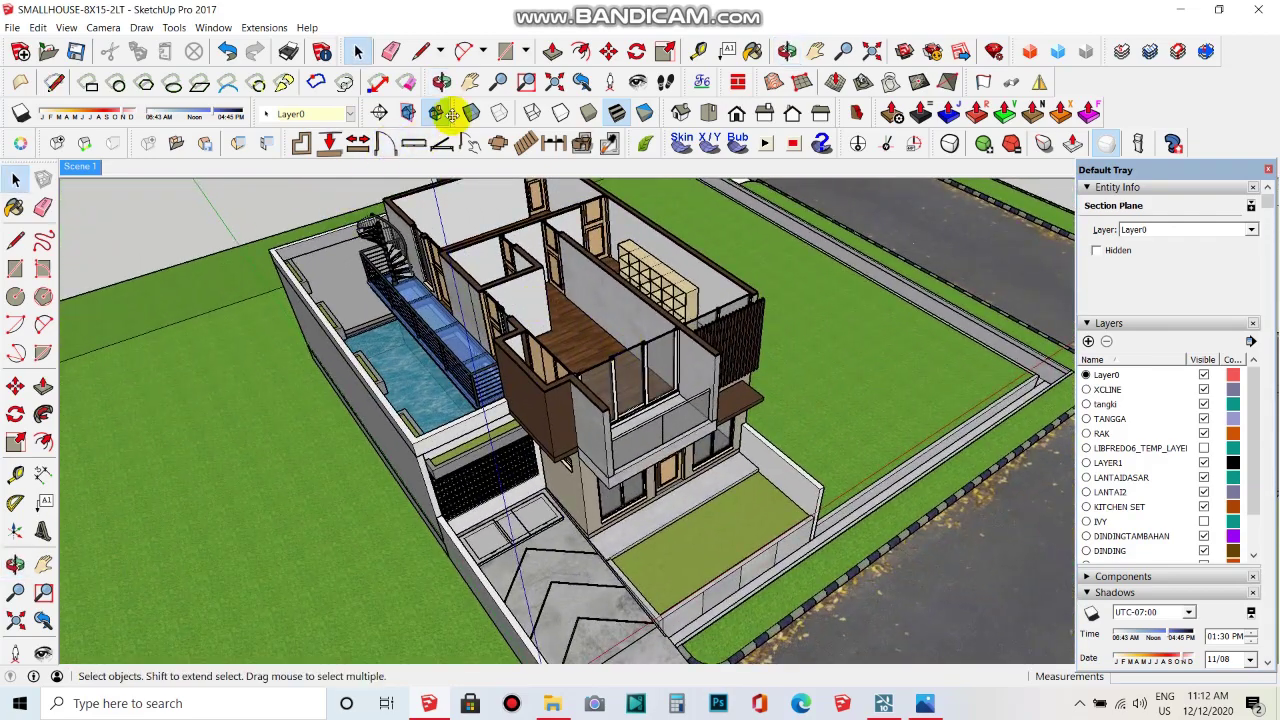
{"action": "left_click", "coordinate": [436, 113]}
{"action": "scroll", "coordinate": [630, 412], "scroll_direction": "down", "scroll_amount": 3}
- Zoom out to a wider street-side view of the whole house, then switch to Lumion
{"action": "mouse_move", "coordinate": [694, 366]}
{"action": "middle_mouse_down"}
{"action": "mouse_move", "coordinate": [669, 331]}
{"action": "mouse_move", "coordinate": [651, 246]}
{"action": "mouse_move", "coordinate": [643, 370]}
{"action": "mouse_move", "coordinate": [671, 280]}
{"action": "mouse_move", "coordinate": [680, 400]}
{"action": "mouse_move", "coordinate": [674, 370]}
{"action": "middle_mouse_up"}
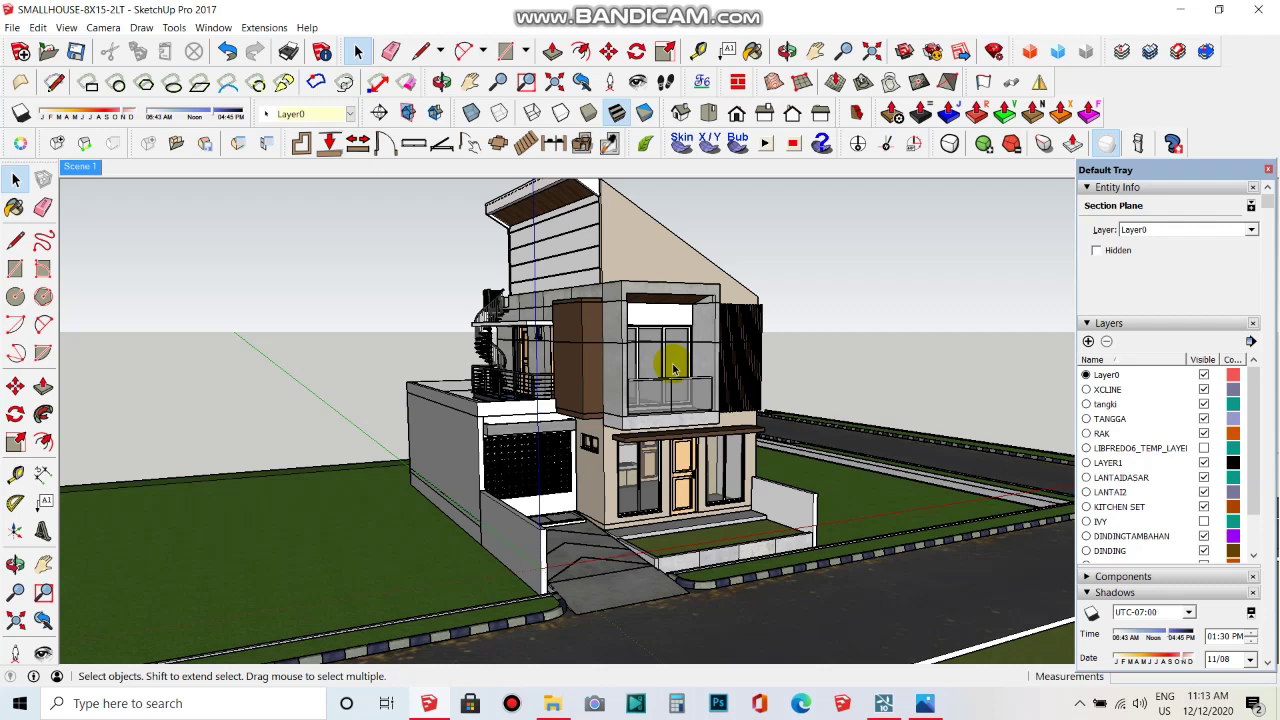
{"action": "scroll", "coordinate": [578, 437], "scroll_direction": "down", "scroll_amount": 2}
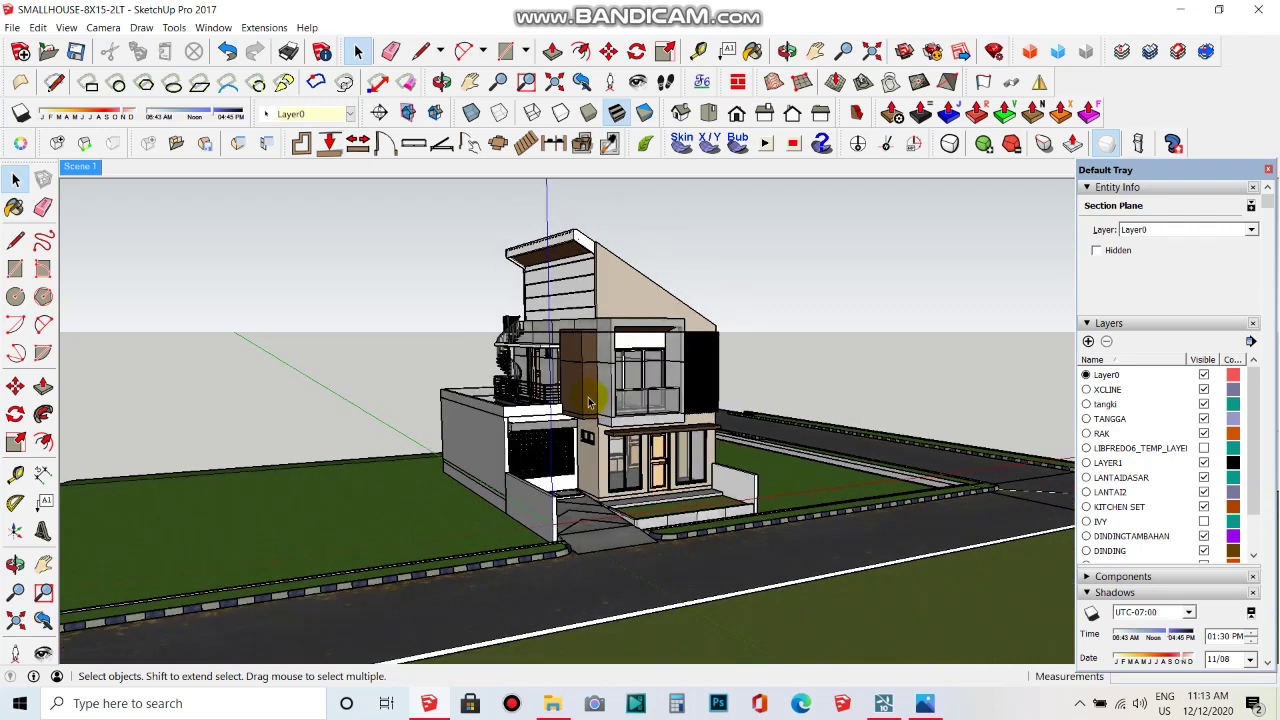
{"action": "middle_click_drag", "start_coordinate": [586, 371], "coordinate": [509, 409]}
{"action": "left_click", "coordinate": [900, 704]}
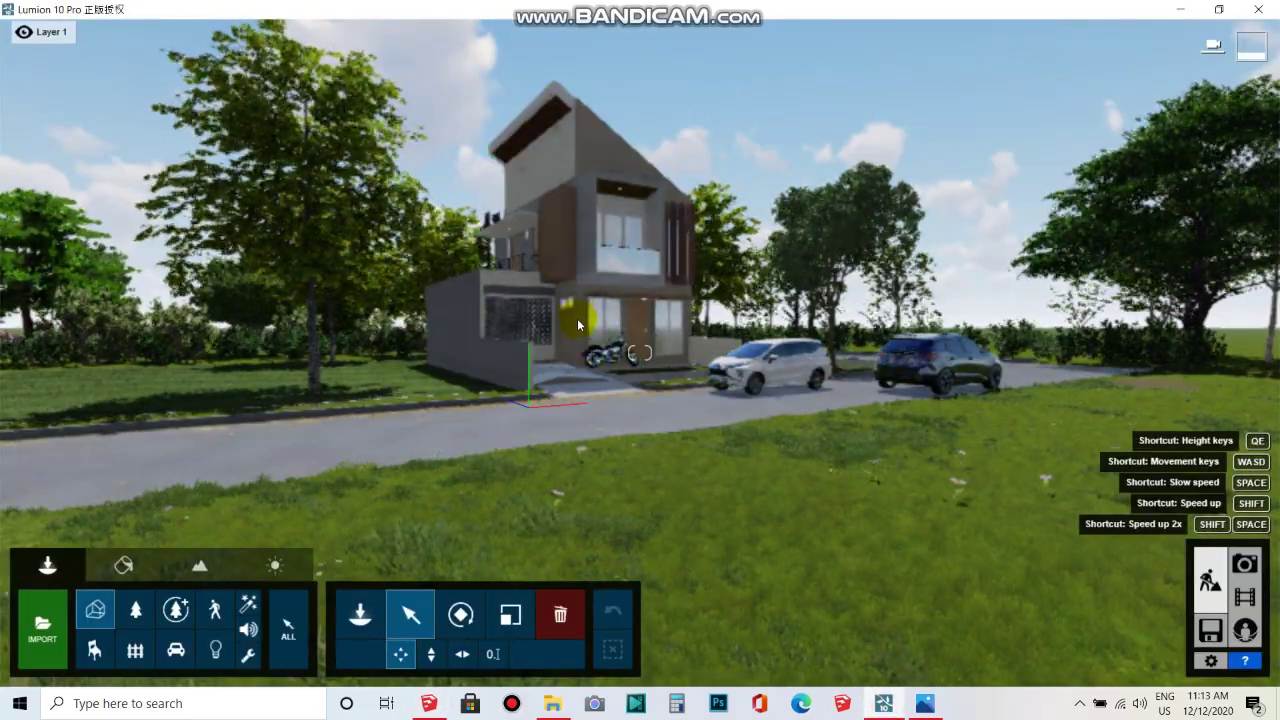
- Raise and tilt the Lumion camera over the house and cars, turning toward the front
{"action": "scroll", "coordinate": [622, 274], "scroll_direction": "up", "scroll_amount": 2}
{"action": "right_click_drag", "start_coordinate": [622, 274], "coordinate": [696, 415]}
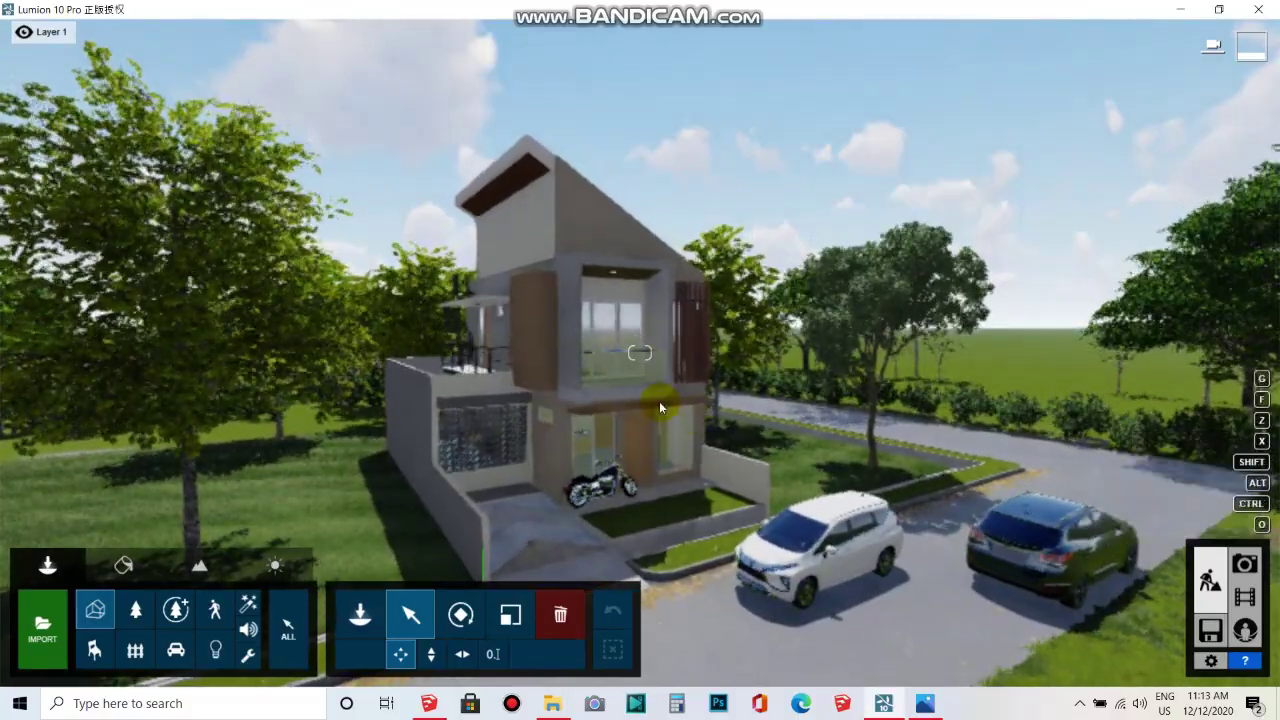
{"action": "mouse_move", "coordinate": [663, 440]}
{"action": "right_mouse_down"}
{"action": "mouse_move", "coordinate": [665, 470]}
{"action": "mouse_move", "coordinate": [752, 455]}
{"action": "right_mouse_up"}
{"action": "scroll", "coordinate": [636, 352], "scroll_direction": "up", "scroll_amount": 3}
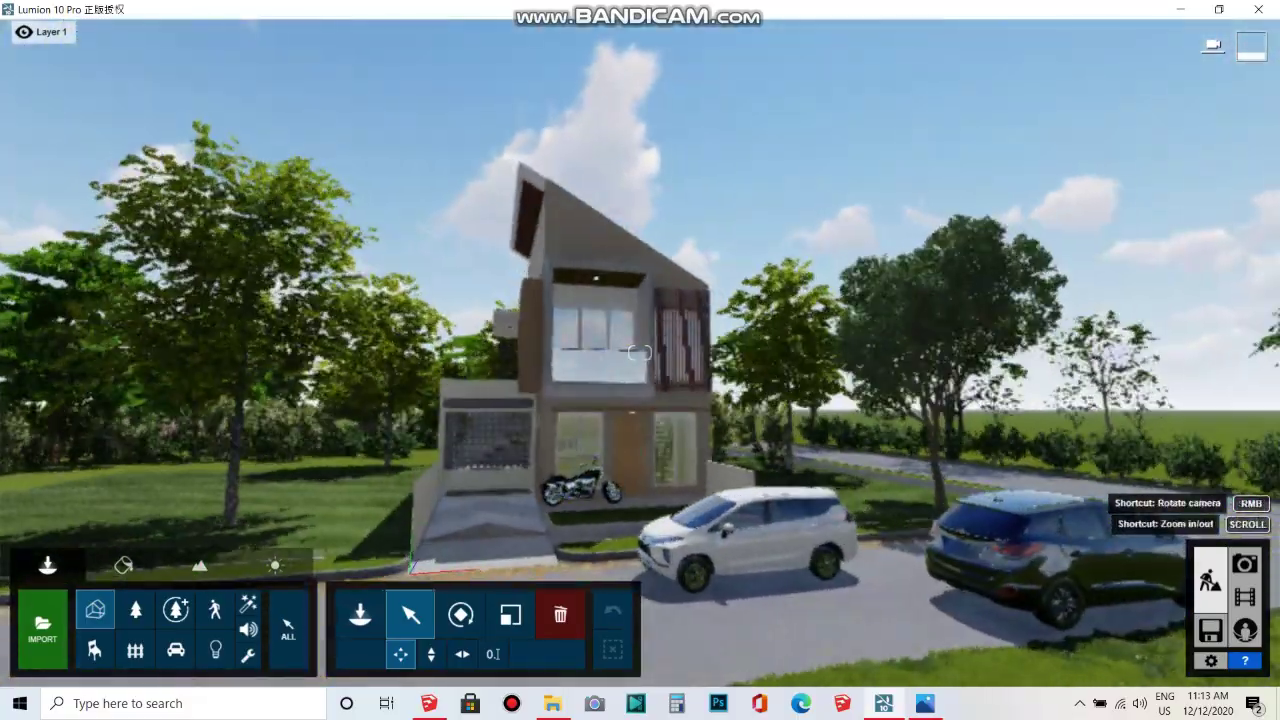
{"action": "mouse_move", "coordinate": [628, 343]}
{"action": "right_mouse_down"}
{"action": "mouse_move", "coordinate": [604, 352]}
{"action": "mouse_move", "coordinate": [623, 363]}
{"action": "mouse_move", "coordinate": [623, 391]}
{"action": "mouse_move", "coordinate": [628, 350]}
{"action": "mouse_move", "coordinate": [640, 352]}
{"action": "right_mouse_up"}
- Select the house model and fly the camera back to frame the front facade
{"action": "left_click", "coordinate": [367, 390]}
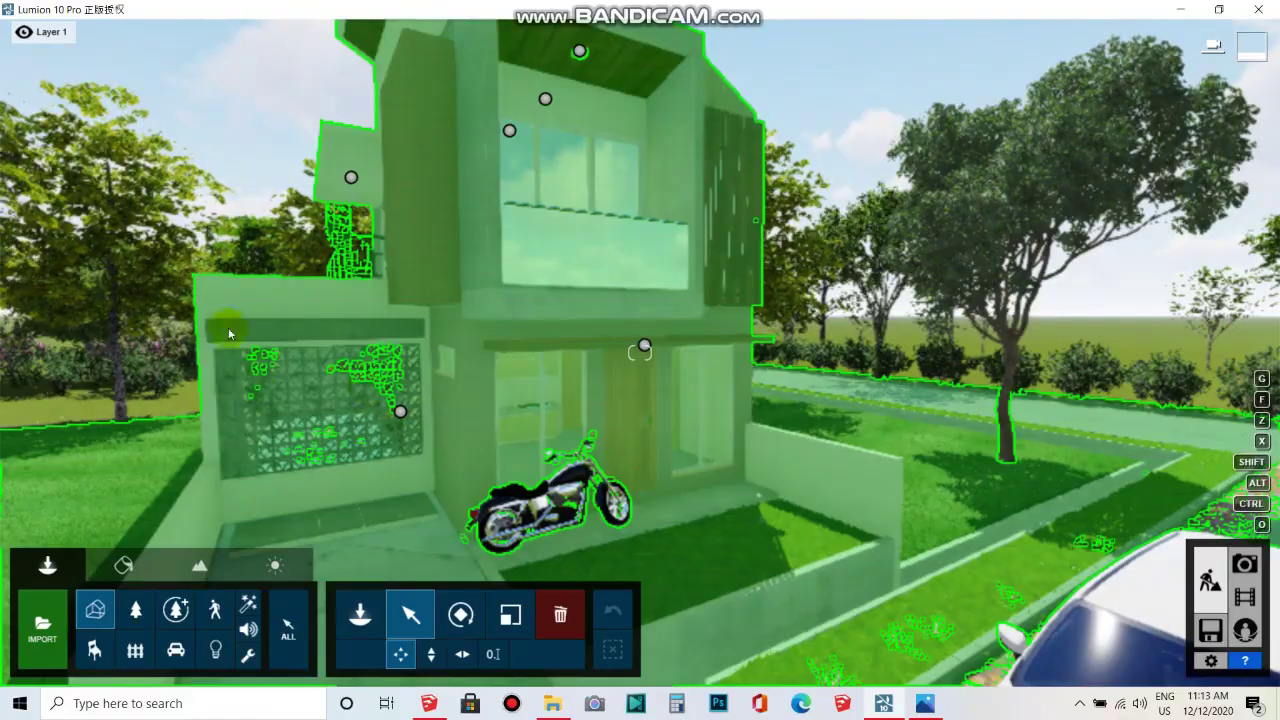
{"action": "scroll", "coordinate": [770, 411], "scroll_direction": "up", "scroll_amount": 3}
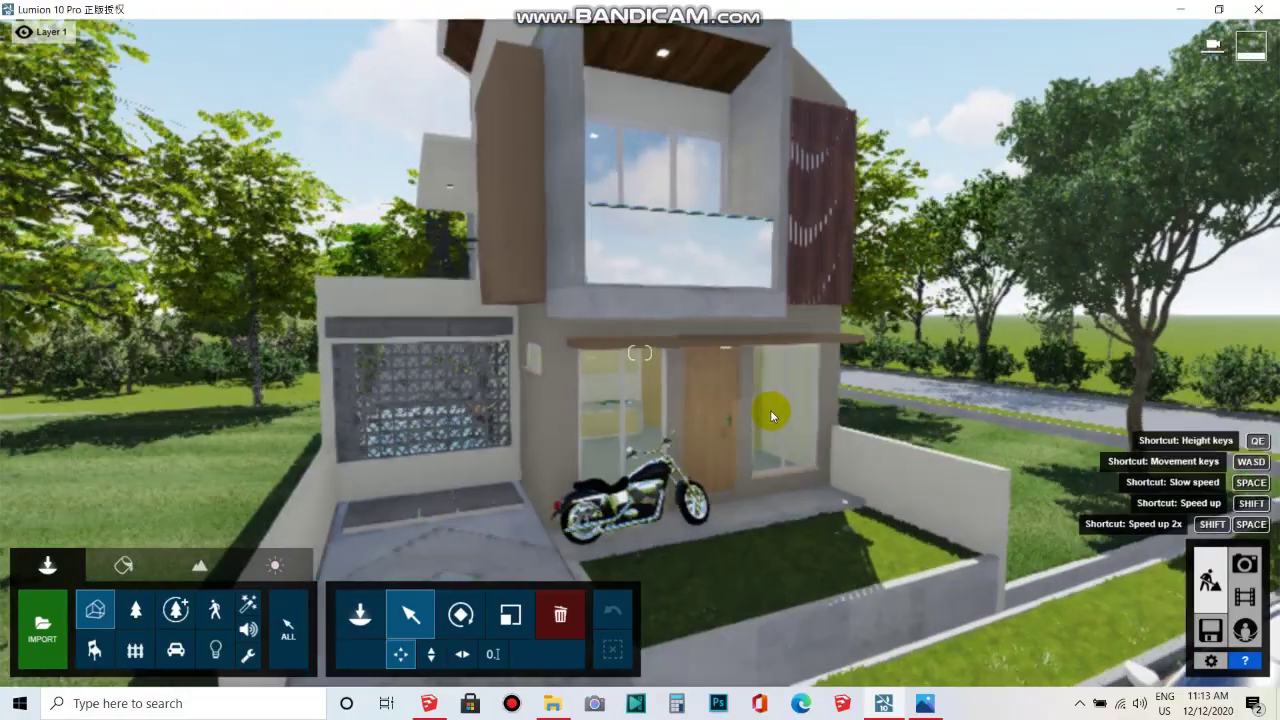
{"action": "scroll", "coordinate": [752, 424], "scroll_direction": "up", "scroll_amount": 4}
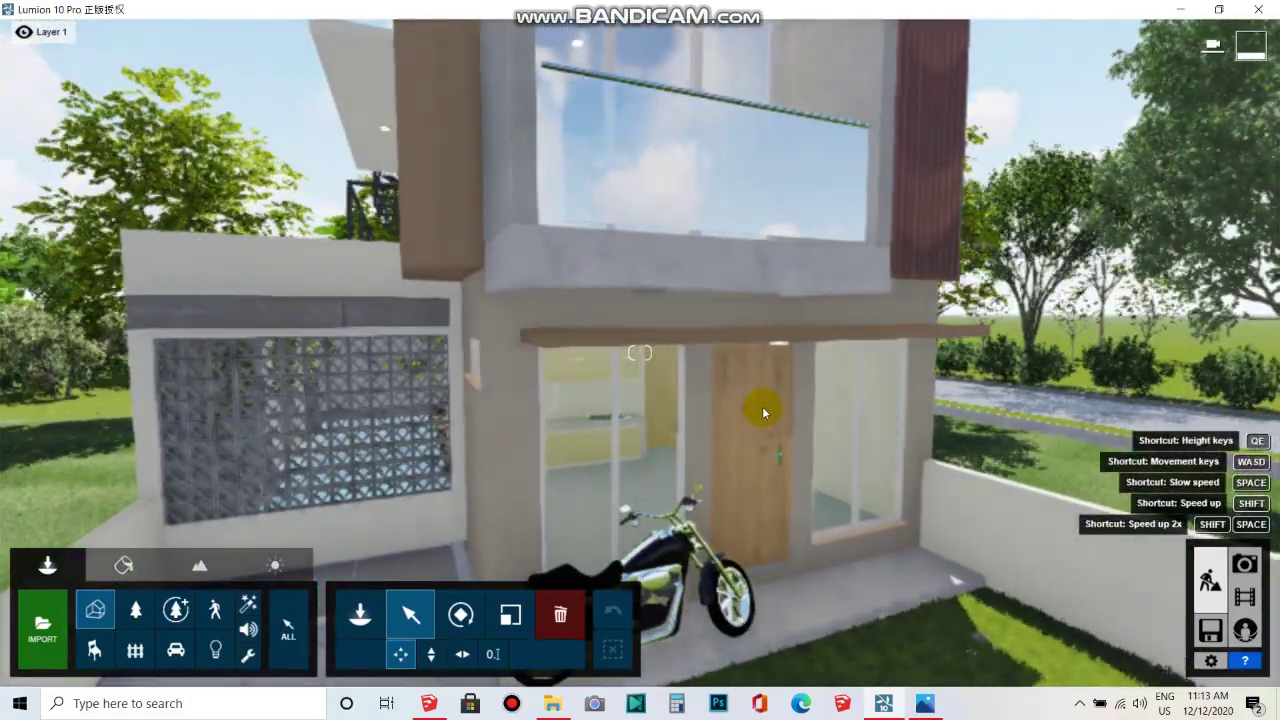
{"action": "right_click_drag", "start_coordinate": [757, 423], "coordinate": [776, 388]}
{"action": "left_click", "coordinate": [776, 388]}
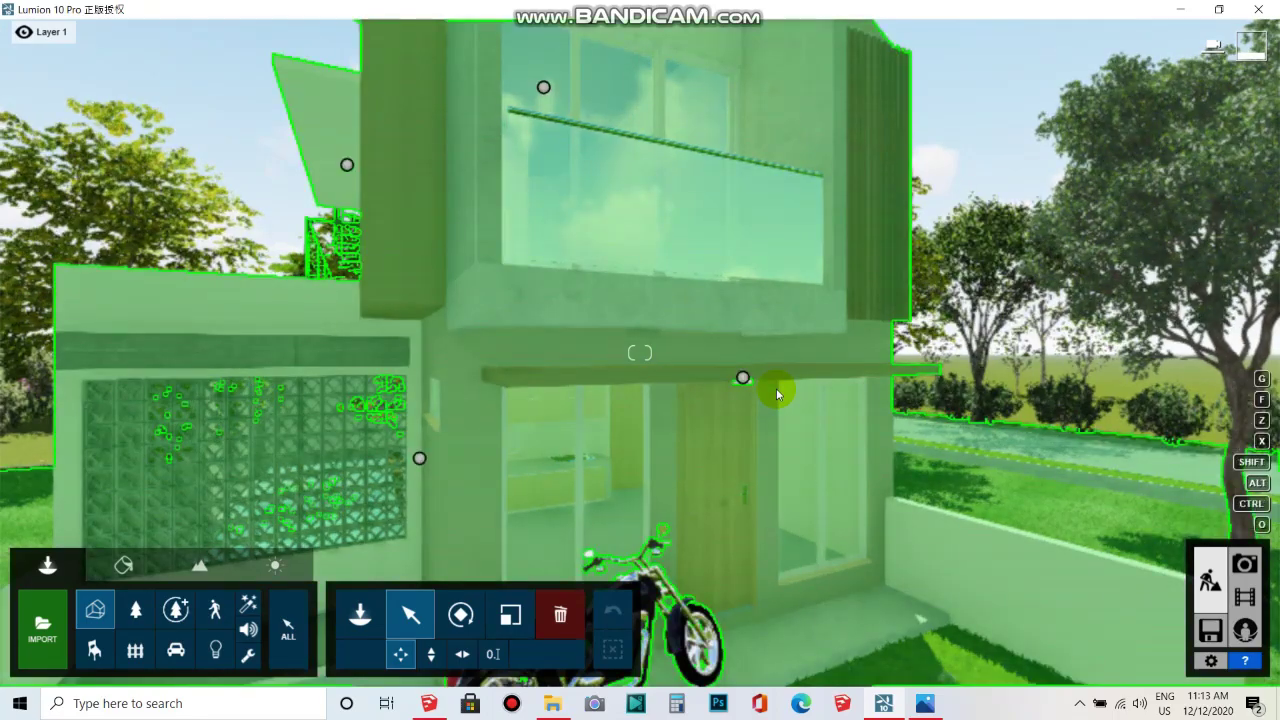
{"action": "scroll", "coordinate": [776, 388], "scroll_direction": "down", "scroll_amount": 3}
{"action": "left_click", "coordinate": [725, 445]}
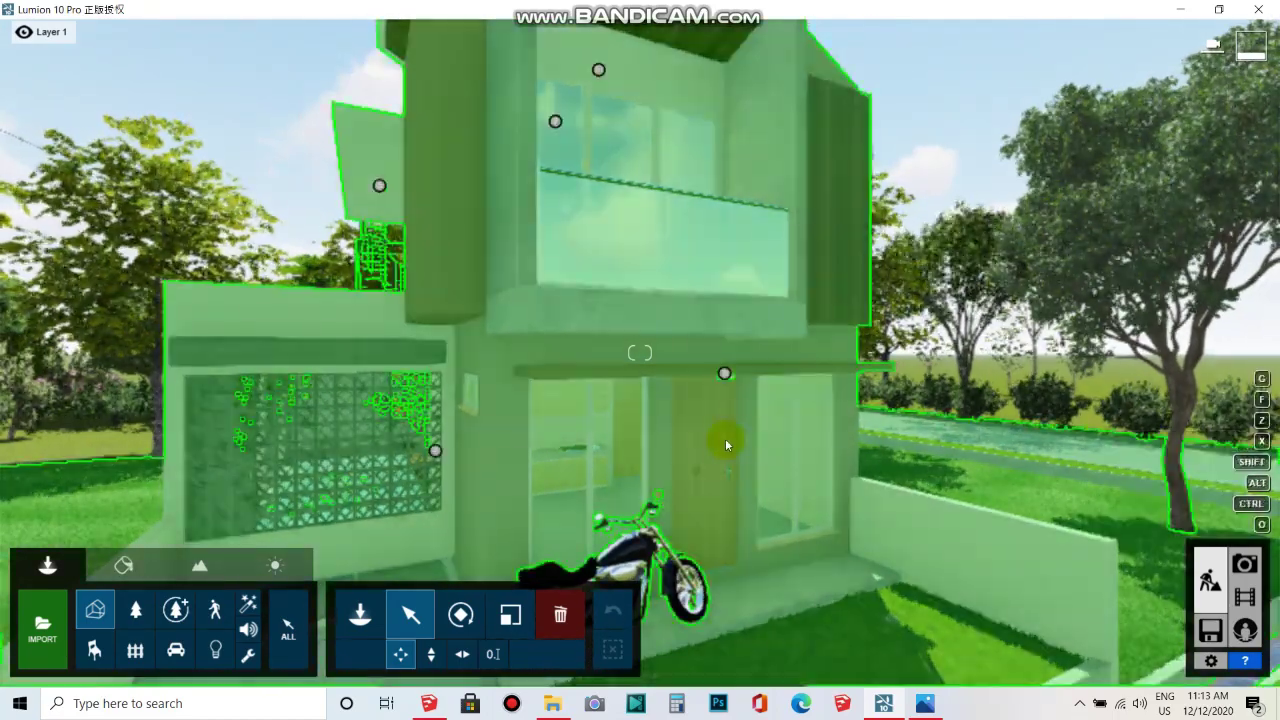
{"action": "mouse_move", "coordinate": [300, 386]}
{"action": "right_mouse_down"}
{"action": "mouse_move", "coordinate": [378, 378]}
{"action": "mouse_move", "coordinate": [460, 348]}
{"action": "right_mouse_up"}
{"action": "key", "text": "s"}
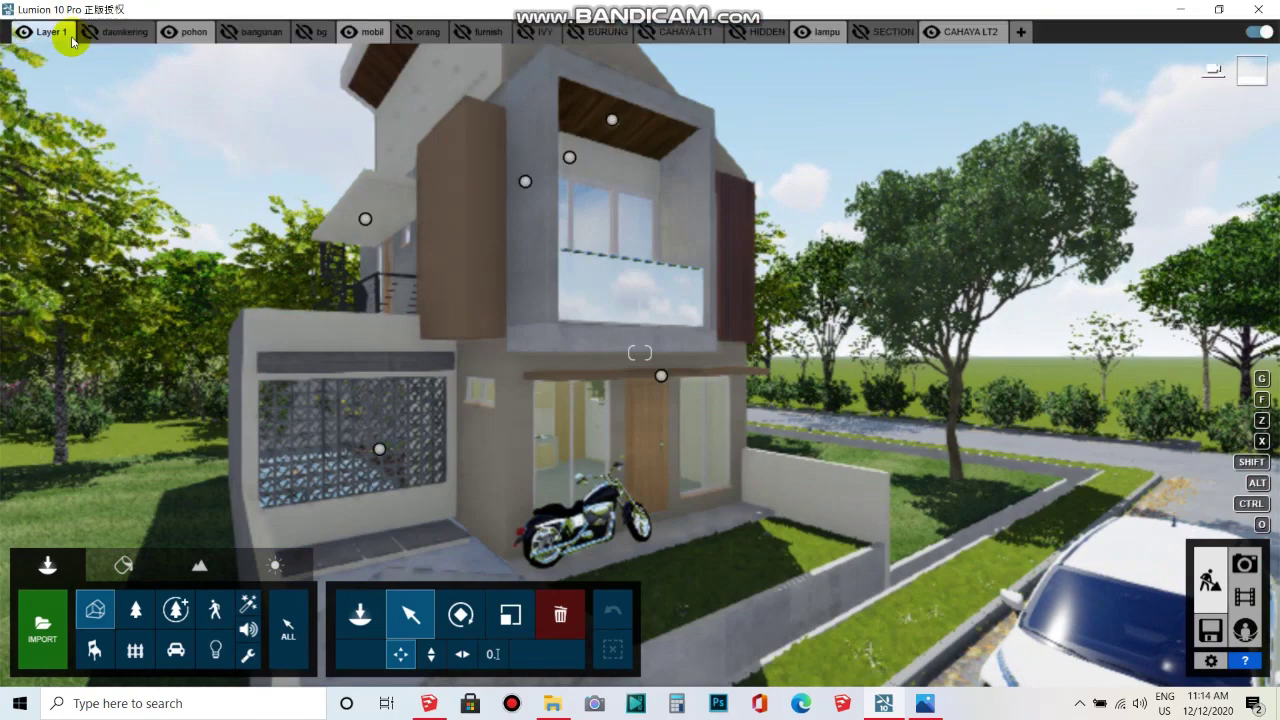
{"action": "mouse_move", "coordinate": [45, 31]}
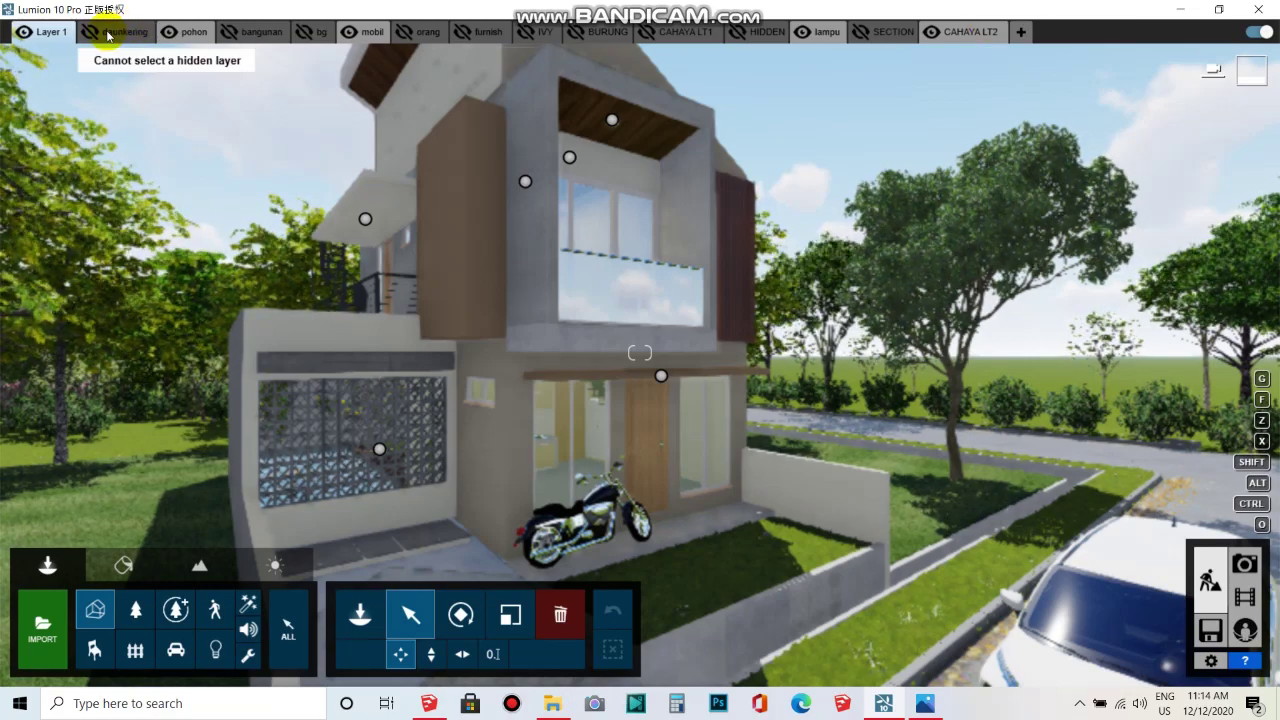
{"action": "mouse_move", "coordinate": [255, 32]}
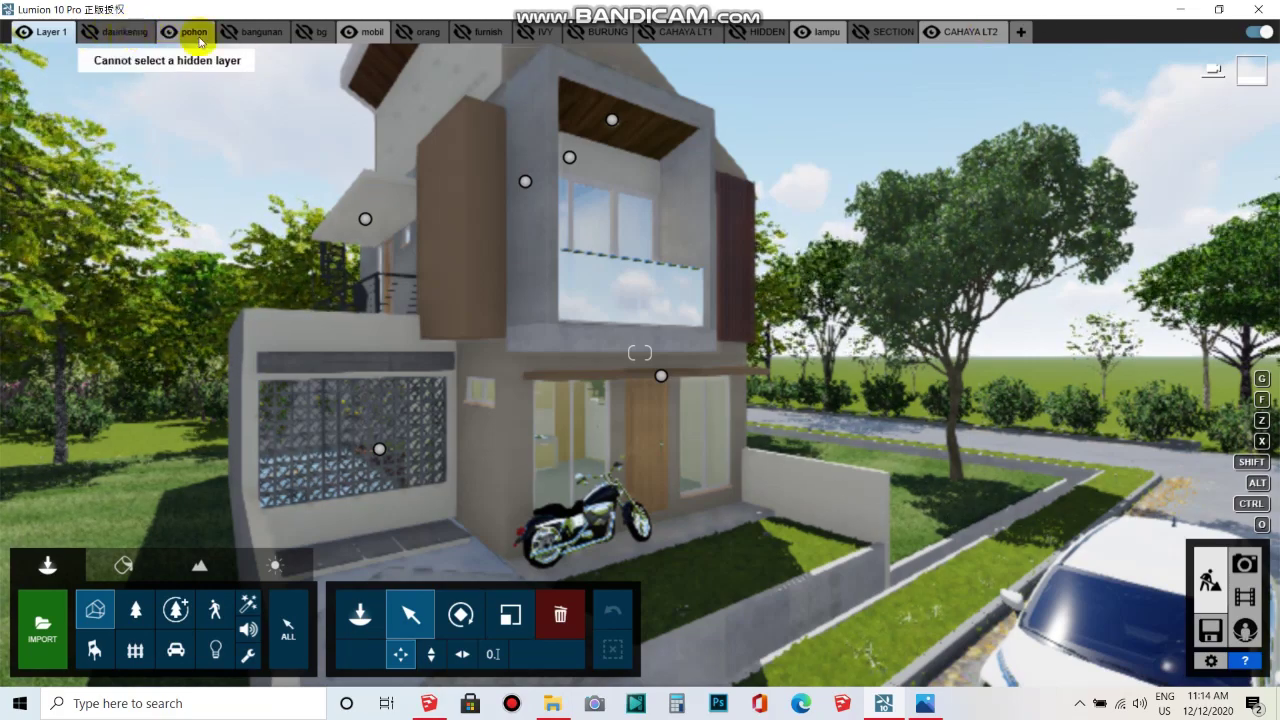
- Hide the mobil layer's cars, leaving the bangunan and orang layers hidden after toggling them
{"action": "left_click", "coordinate": [227, 33]}
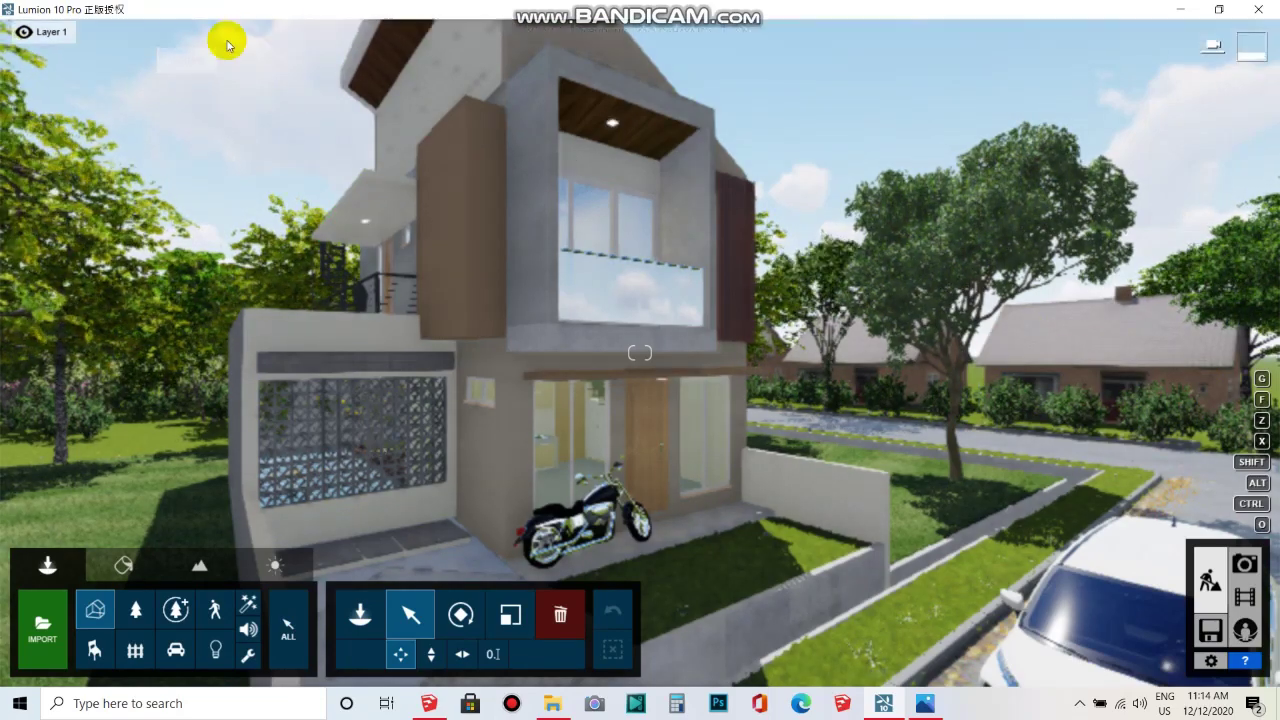
{"action": "left_click", "coordinate": [228, 34]}
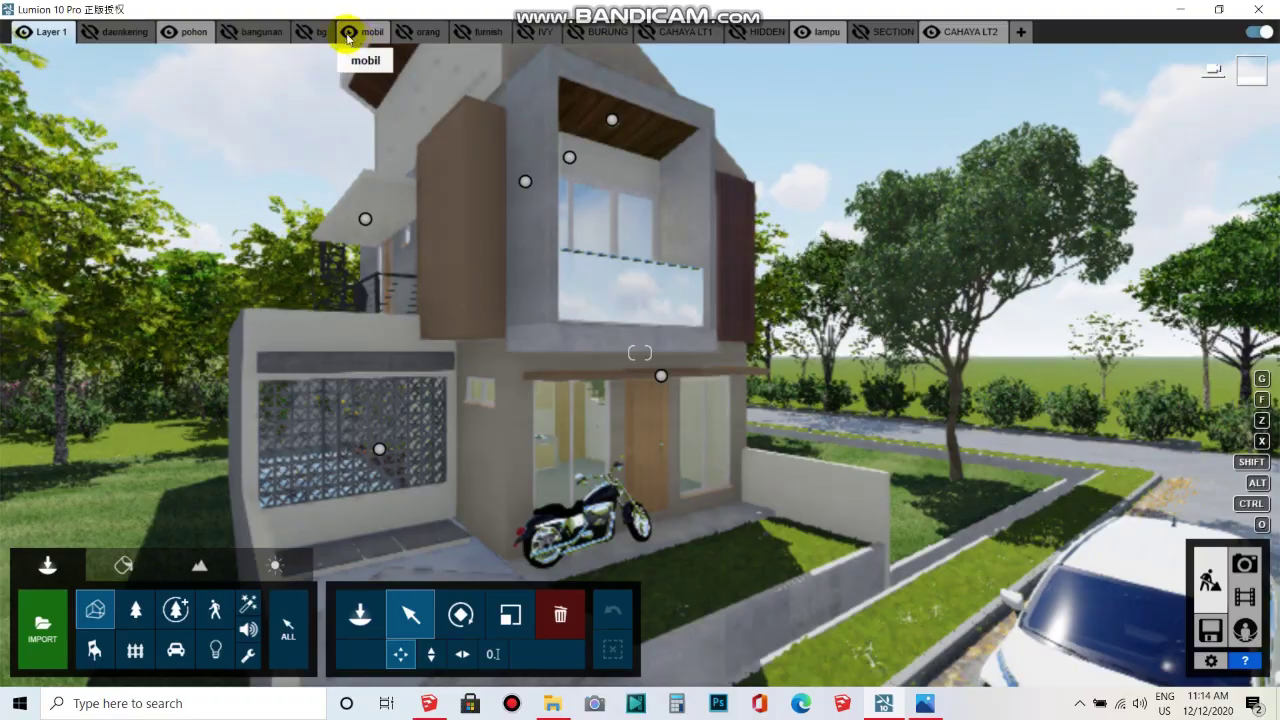
{"action": "scroll", "coordinate": [722, 353], "scroll_direction": "down", "scroll_amount": 5}
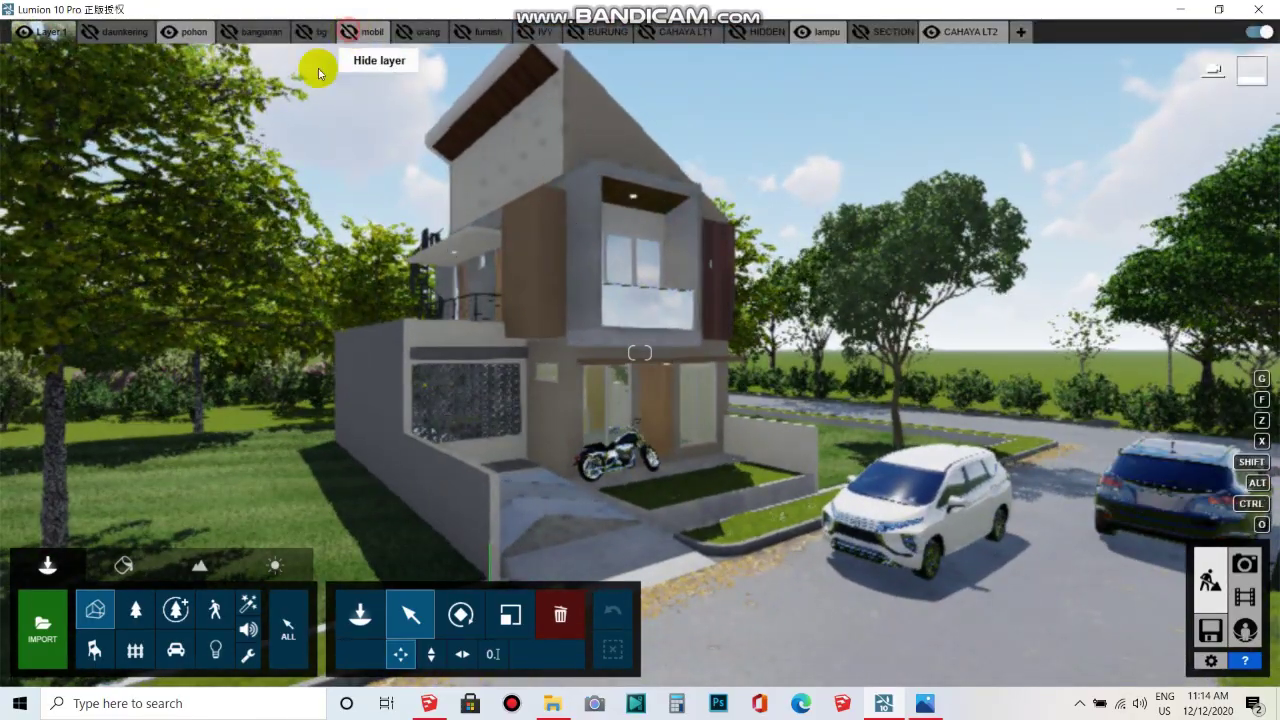
{"action": "left_click", "coordinate": [349, 32]}
{"action": "left_click", "coordinate": [402, 32]}
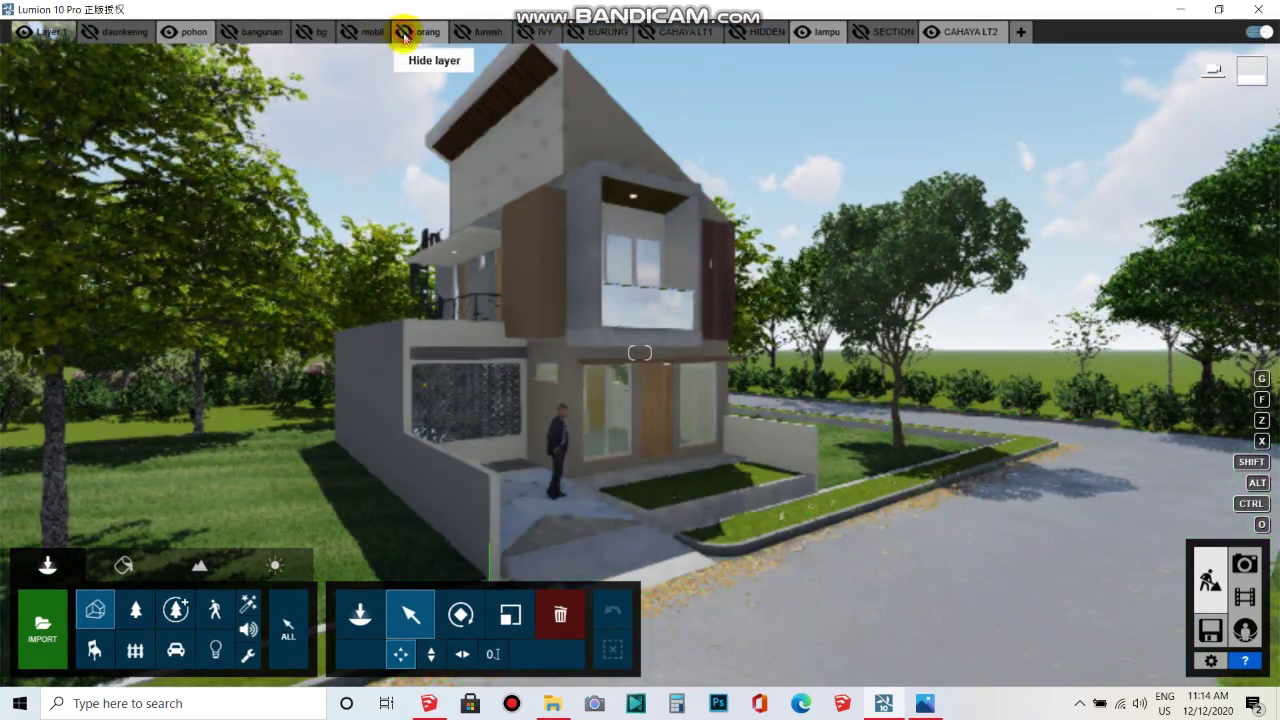
{"action": "left_click", "coordinate": [404, 36]}
{"action": "scroll", "coordinate": [673, 443], "scroll_direction": "up", "scroll_amount": 2}
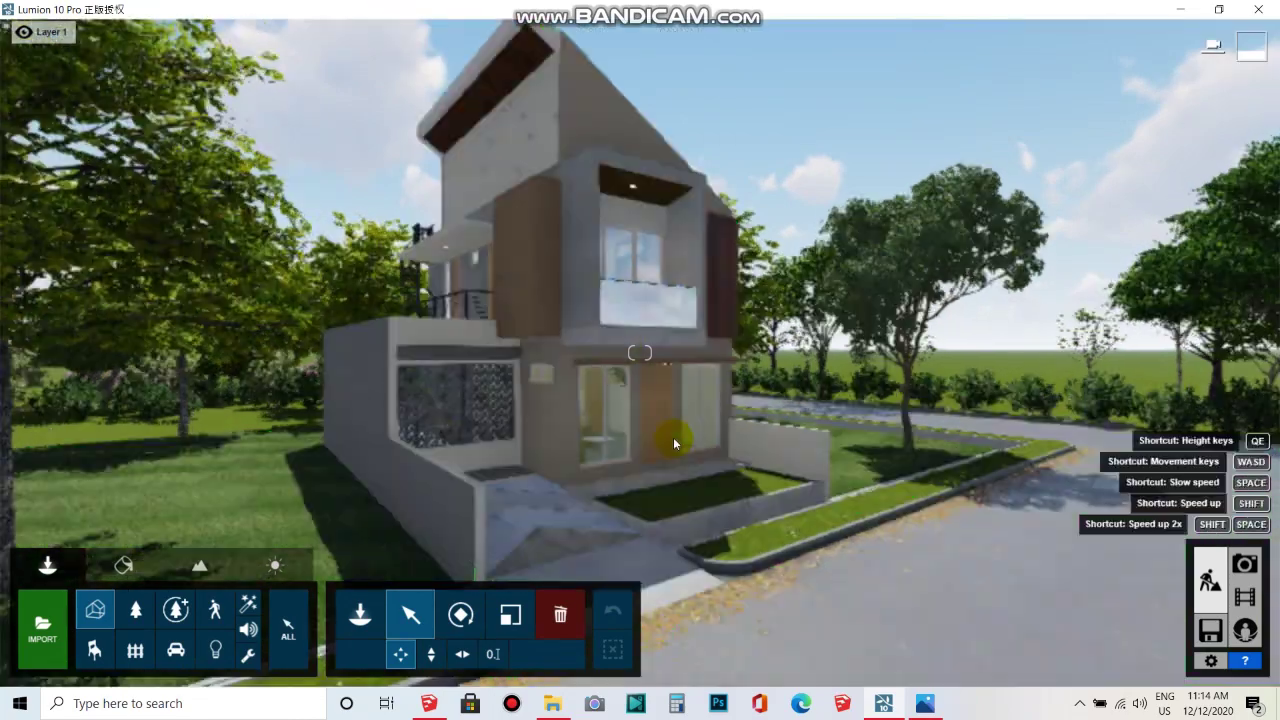
- Zoom the camera in toward the front entrance, then ease back out slightly
{"action": "scroll", "coordinate": [673, 437], "scroll_direction": "up", "scroll_amount": 3}
{"action": "scroll", "coordinate": [791, 340], "scroll_direction": "up", "scroll_amount": 2}
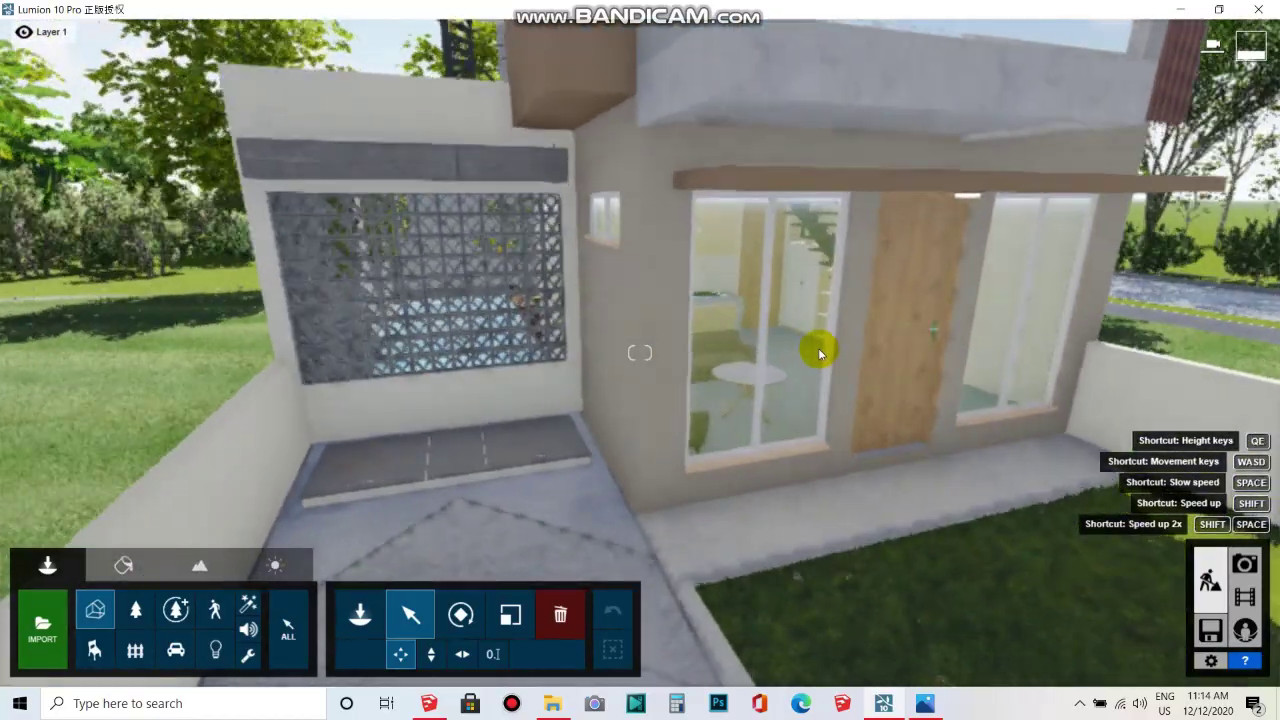
{"action": "scroll", "coordinate": [788, 335], "scroll_direction": "up", "scroll_amount": 3}
{"action": "scroll", "coordinate": [666, 337], "scroll_direction": "up", "scroll_amount": 2}
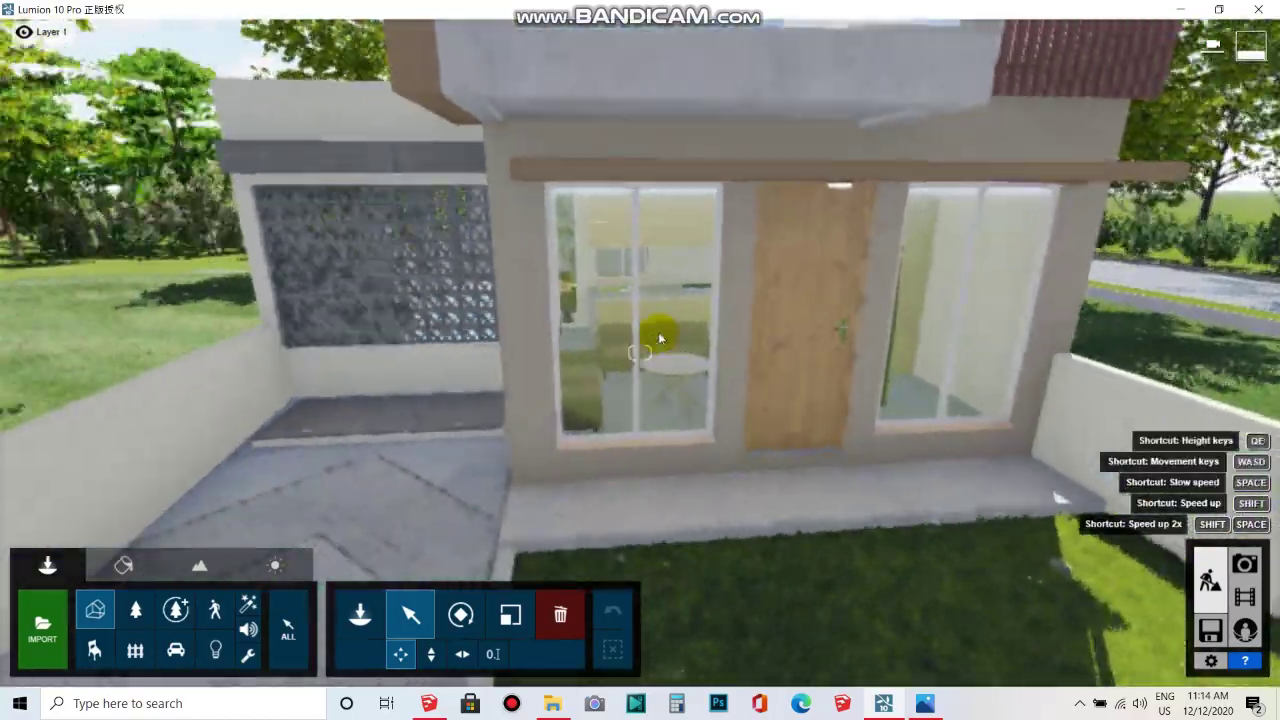
{"action": "scroll", "coordinate": [662, 336], "scroll_direction": "down", "scroll_amount": 2}
{"action": "scroll", "coordinate": [666, 334], "scroll_direction": "down", "scroll_amount": 2}
{"action": "scroll", "coordinate": [700, 305], "scroll_direction": "down", "scroll_amount": 2}
- Raise the camera to the balcony bedroom window, then lower it back to the ground-floor door
{"action": "mouse_move", "coordinate": [700, 305]}
{"action": "middle_mouse_down"}
{"action": "mouse_move", "coordinate": [657, 343]}
{"action": "mouse_move", "coordinate": [560, 349]}
{"action": "mouse_move", "coordinate": [584, 485]}
{"action": "mouse_move", "coordinate": [608, 443]}
{"action": "mouse_move", "coordinate": [750, 389]}
{"action": "middle_mouse_up"}
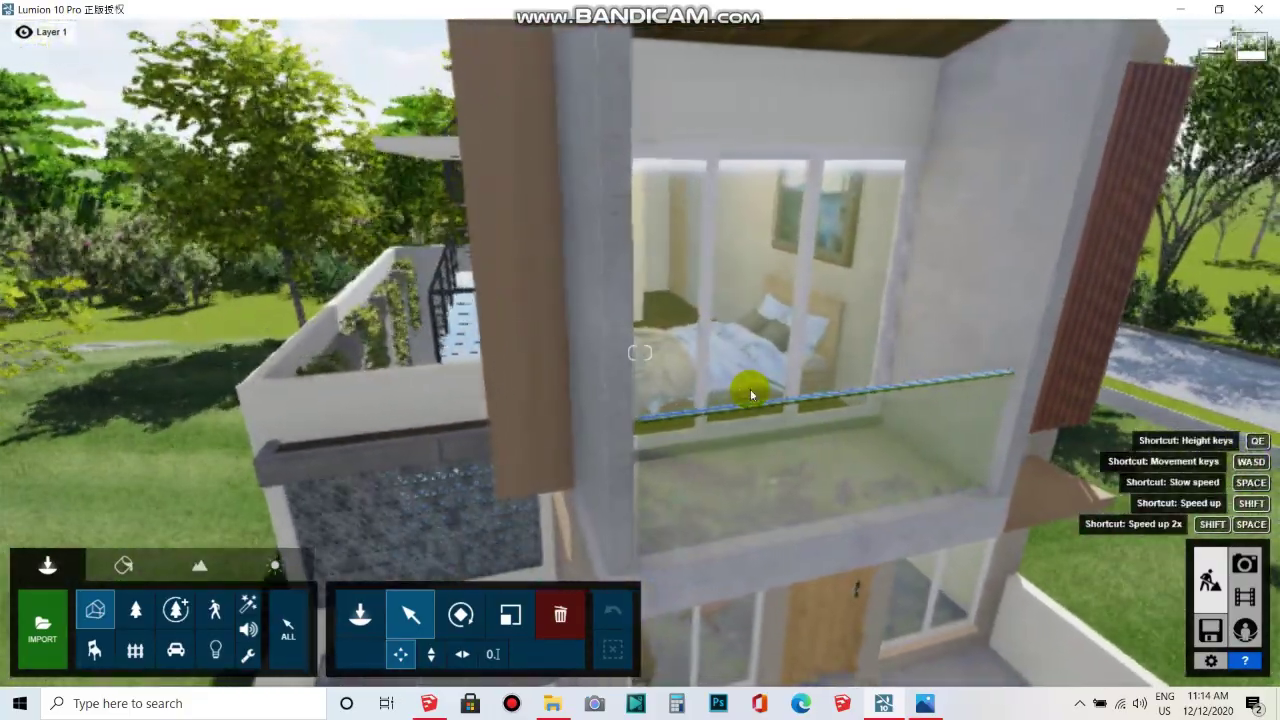
{"action": "mouse_move", "coordinate": [750, 389]}
{"action": "right_mouse_down"}
{"action": "mouse_move", "coordinate": [766, 363]}
{"action": "mouse_move", "coordinate": [802, 468]}
{"action": "right_mouse_up"}
{"action": "mouse_move", "coordinate": [802, 468]}
{"action": "middle_mouse_down"}
{"action": "mouse_move", "coordinate": [791, 663]}
{"action": "mouse_move", "coordinate": [810, 634]}
{"action": "middle_mouse_up"}
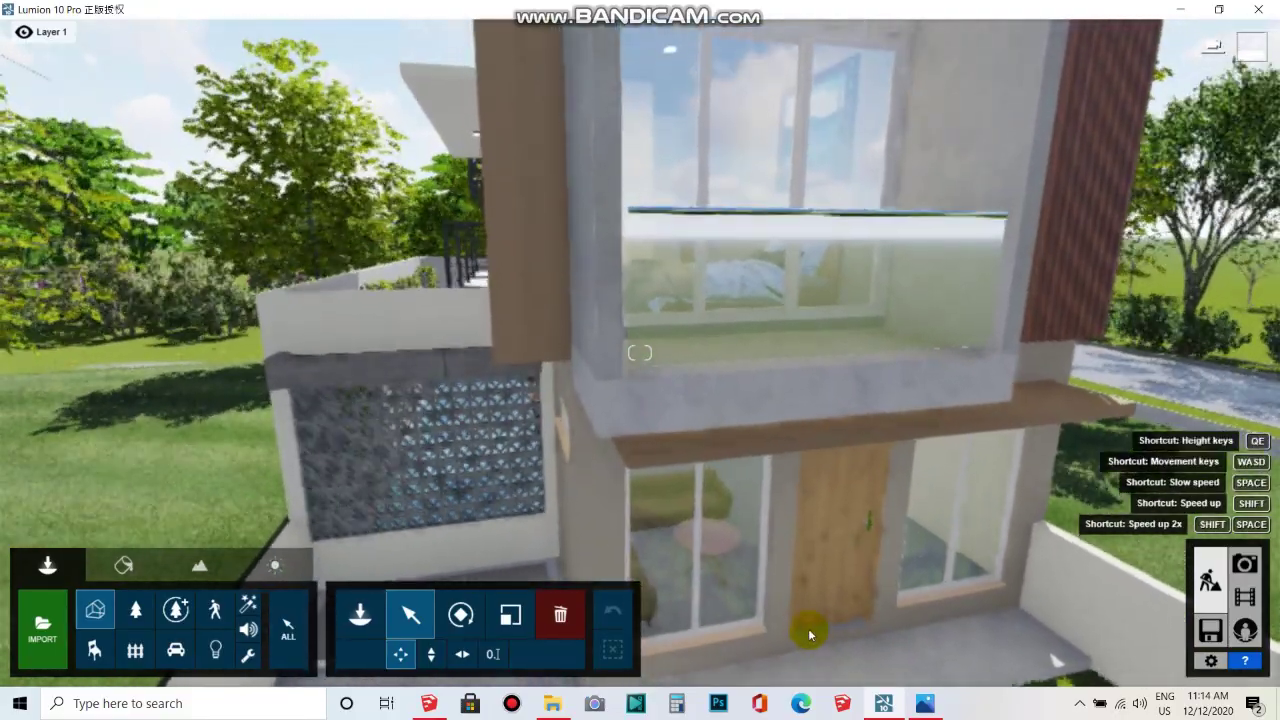
{"action": "scroll", "coordinate": [839, 516], "scroll_direction": "down", "scroll_amount": 5}
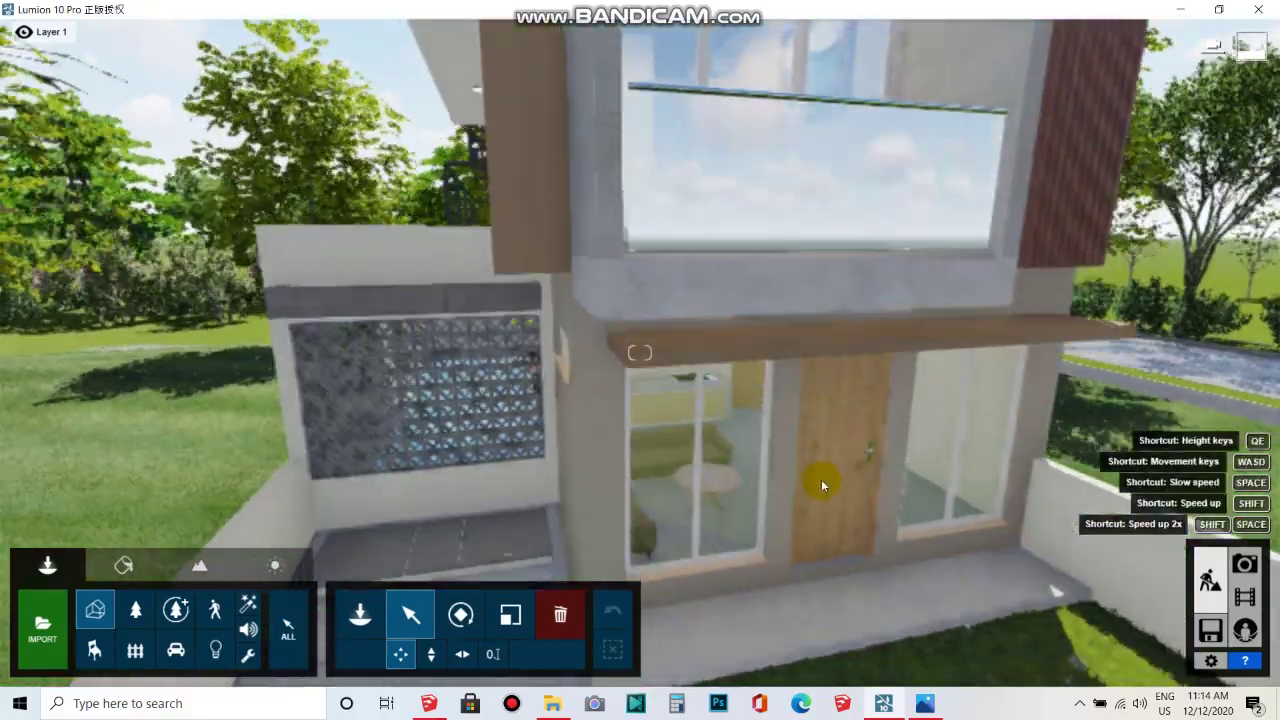
{"action": "scroll", "coordinate": [821, 479], "scroll_direction": "down", "scroll_amount": 3}
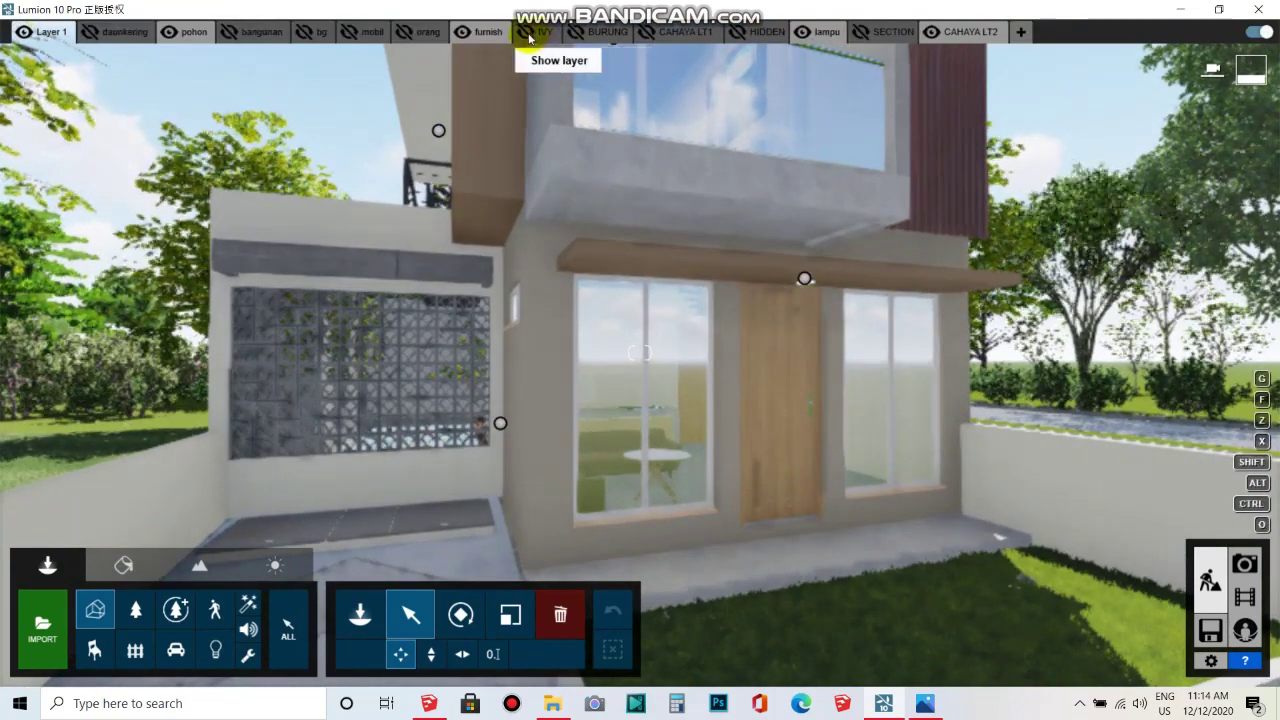
- Briefly show the IVY layer's wall foliage, then hide it again
{"action": "left_click", "coordinate": [527, 33]}
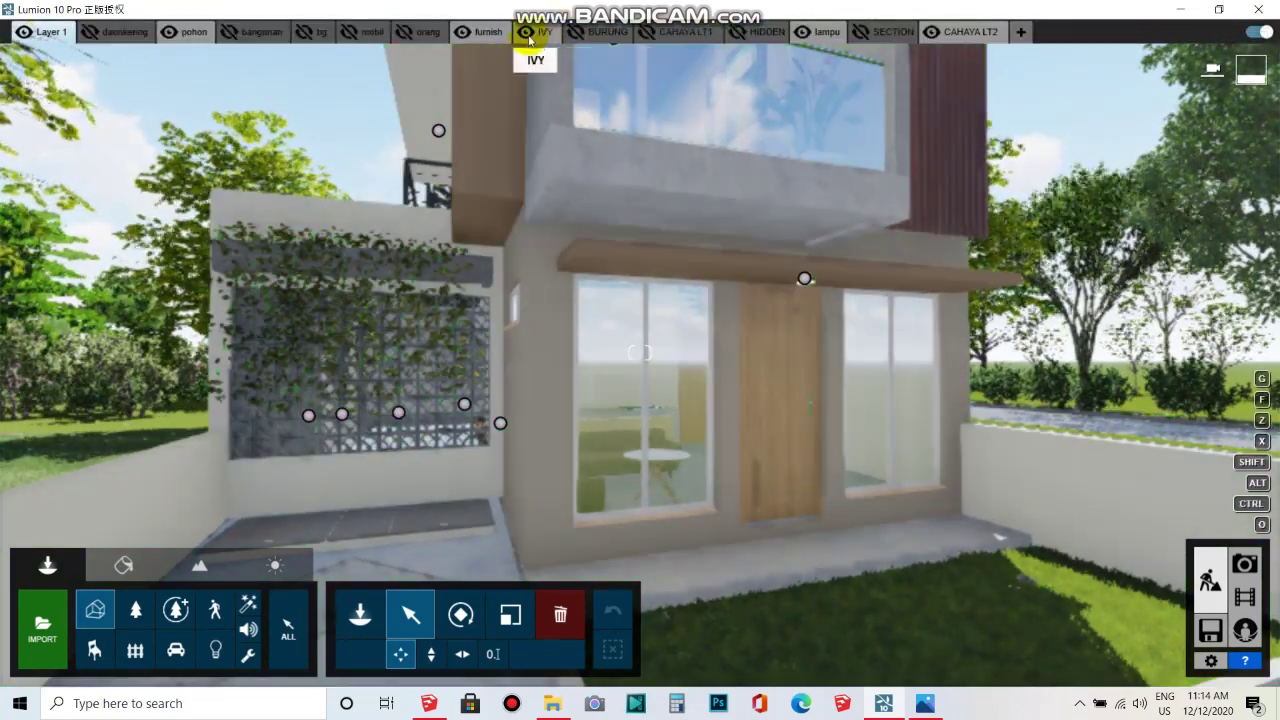
{"action": "left_click", "coordinate": [528, 33]}
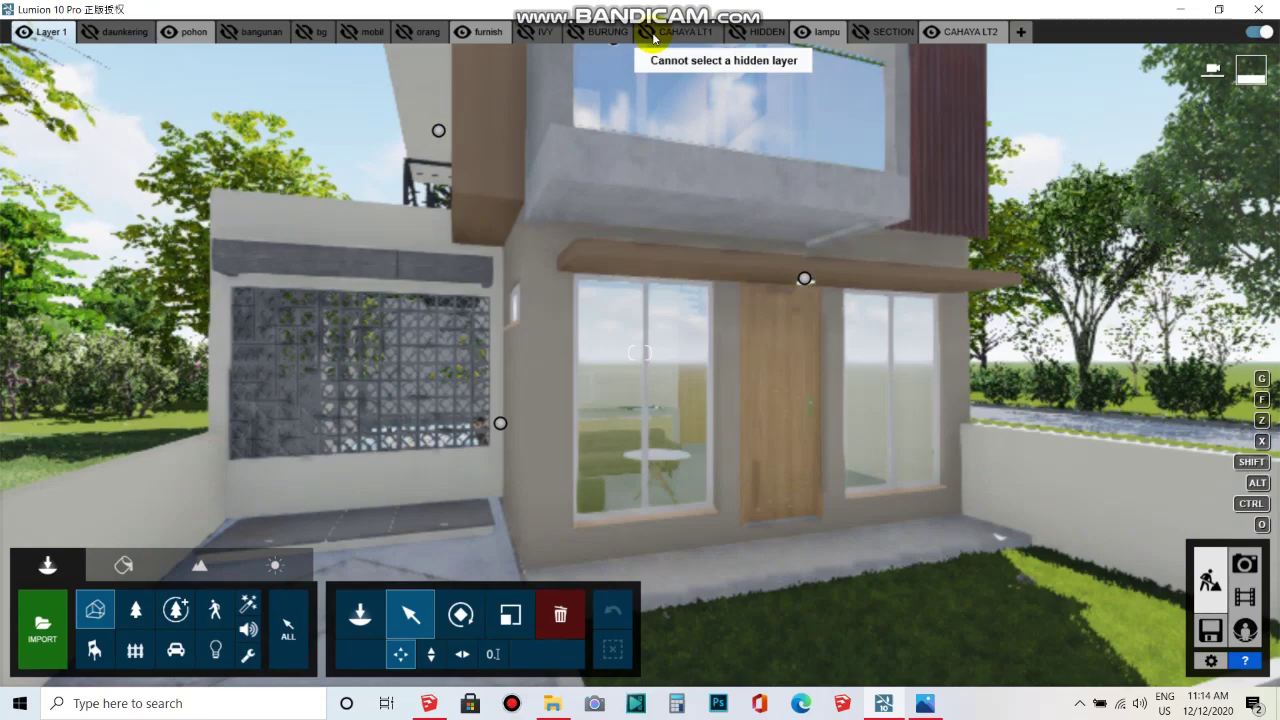
{"action": "scroll", "coordinate": [703, 158], "scroll_direction": "up", "scroll_amount": 5}
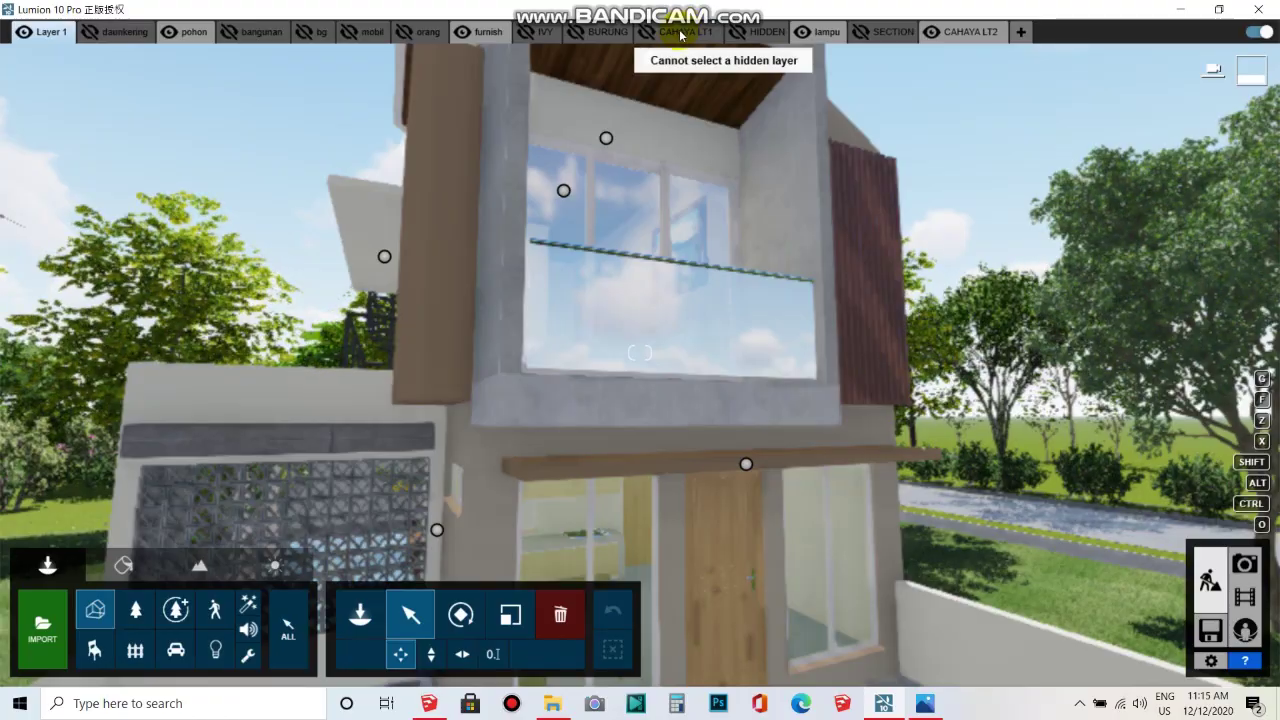
{"action": "scroll", "coordinate": [659, 250], "scroll_direction": "down", "scroll_amount": 5}
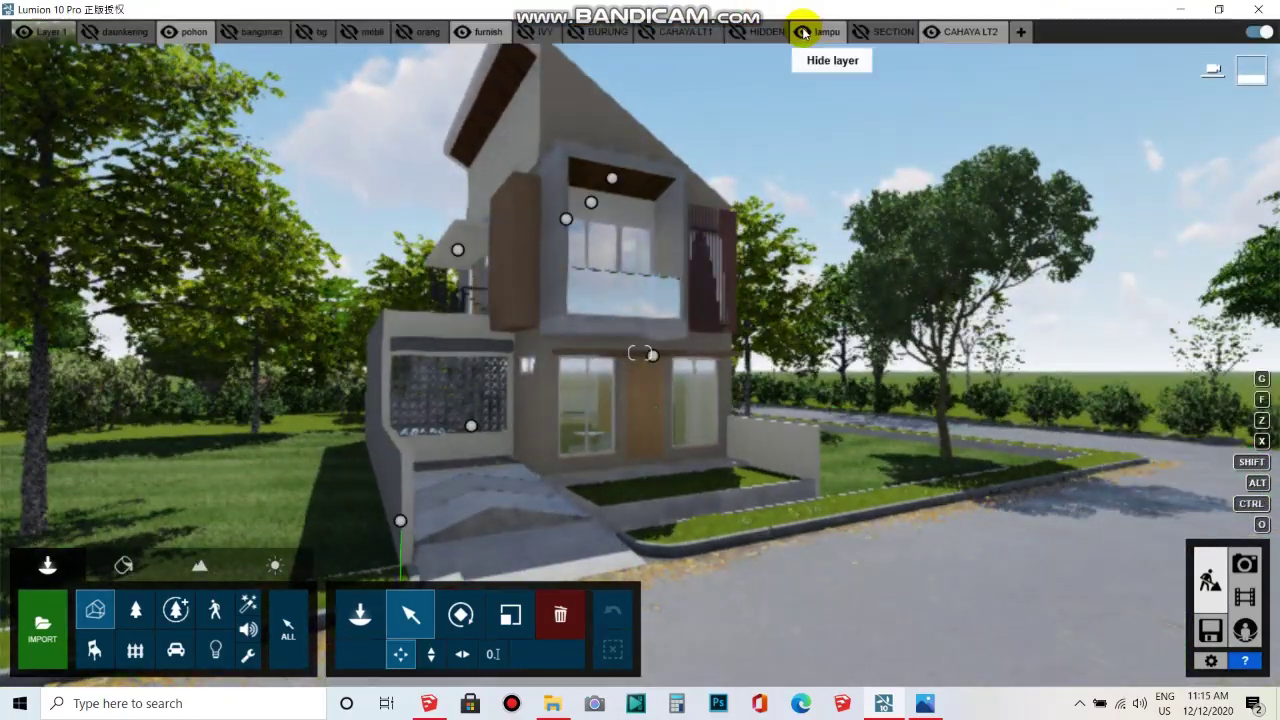
- Hide the lampu lights layer and orbit the camera to an overhead view of the house
{"action": "left_click", "coordinate": [803, 33]}
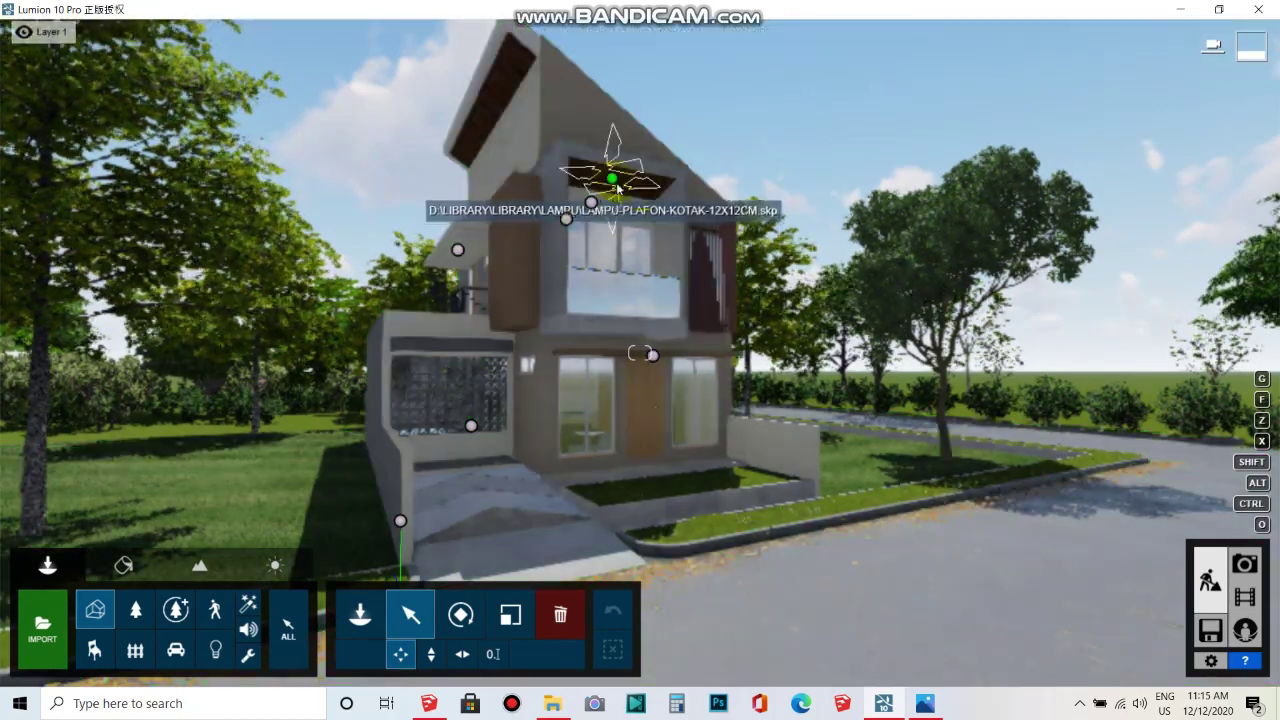
{"action": "scroll", "coordinate": [630, 196], "scroll_direction": "up", "scroll_amount": 5}
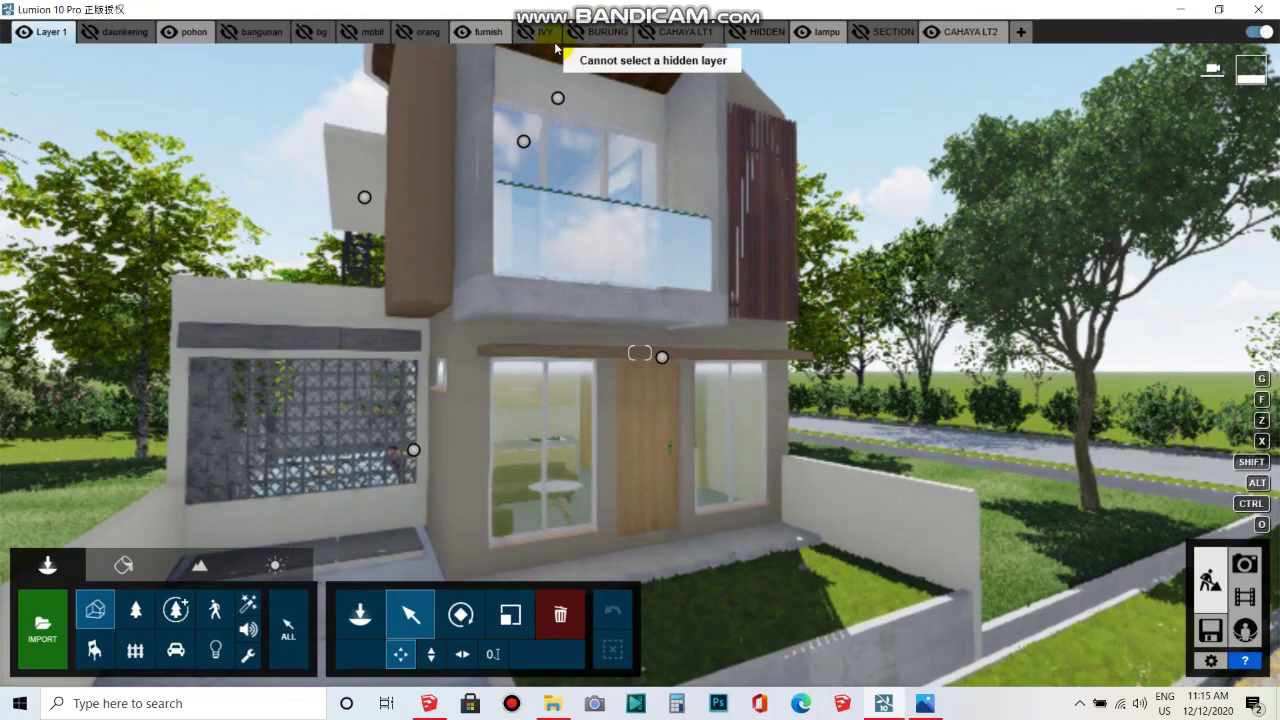
{"action": "right_click_drag", "start_coordinate": [700, 180], "coordinate": [792, 20]}
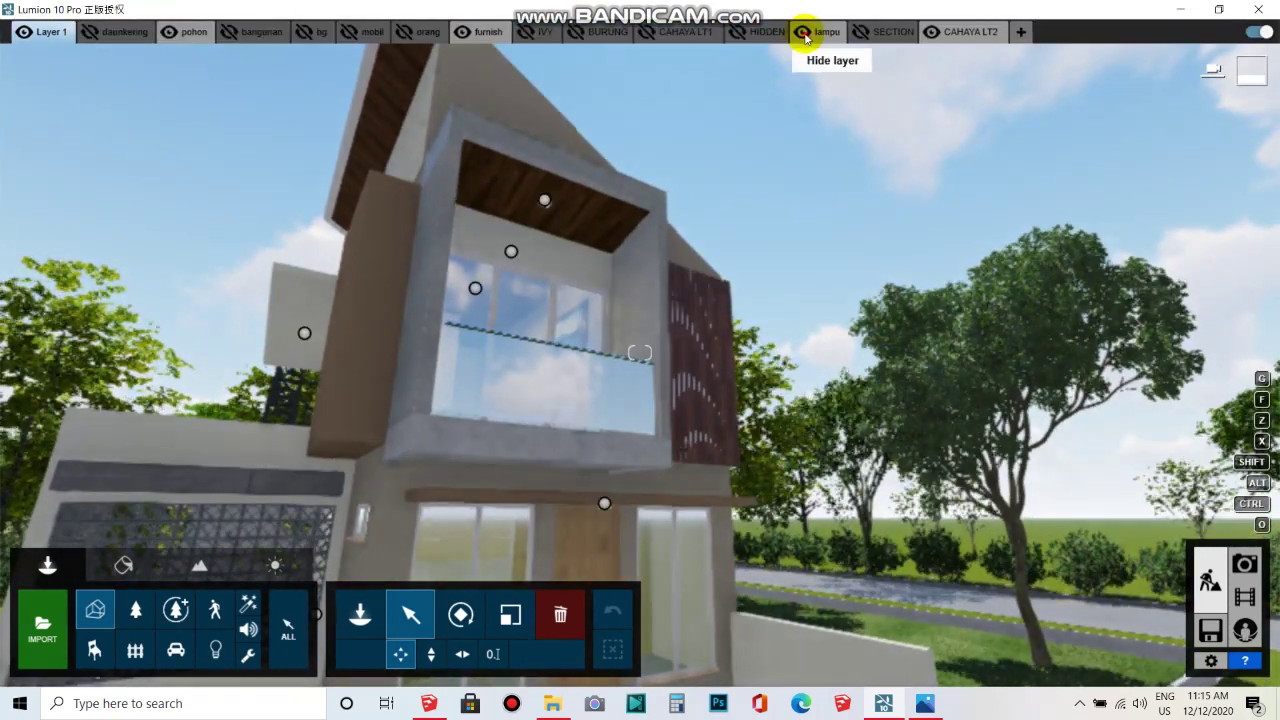
{"action": "left_click", "coordinate": [803, 32]}
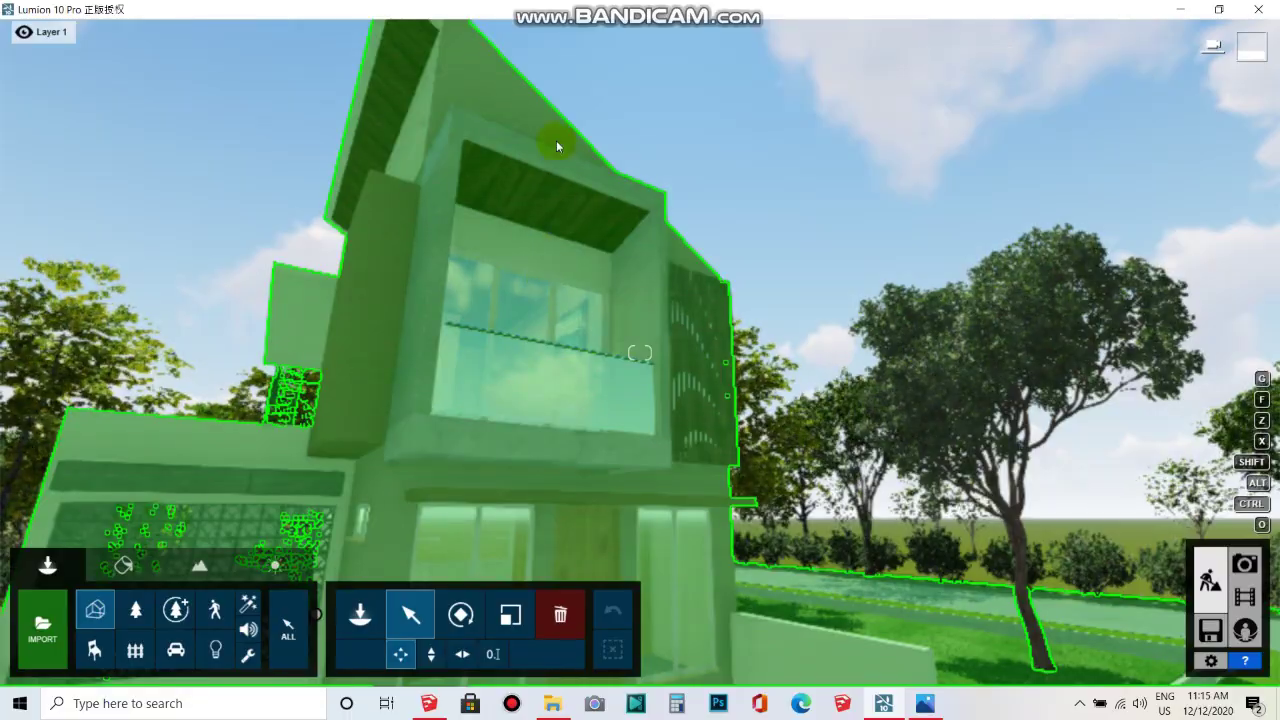
{"action": "right_click_drag", "start_coordinate": [737, 271], "coordinate": [938, 42]}
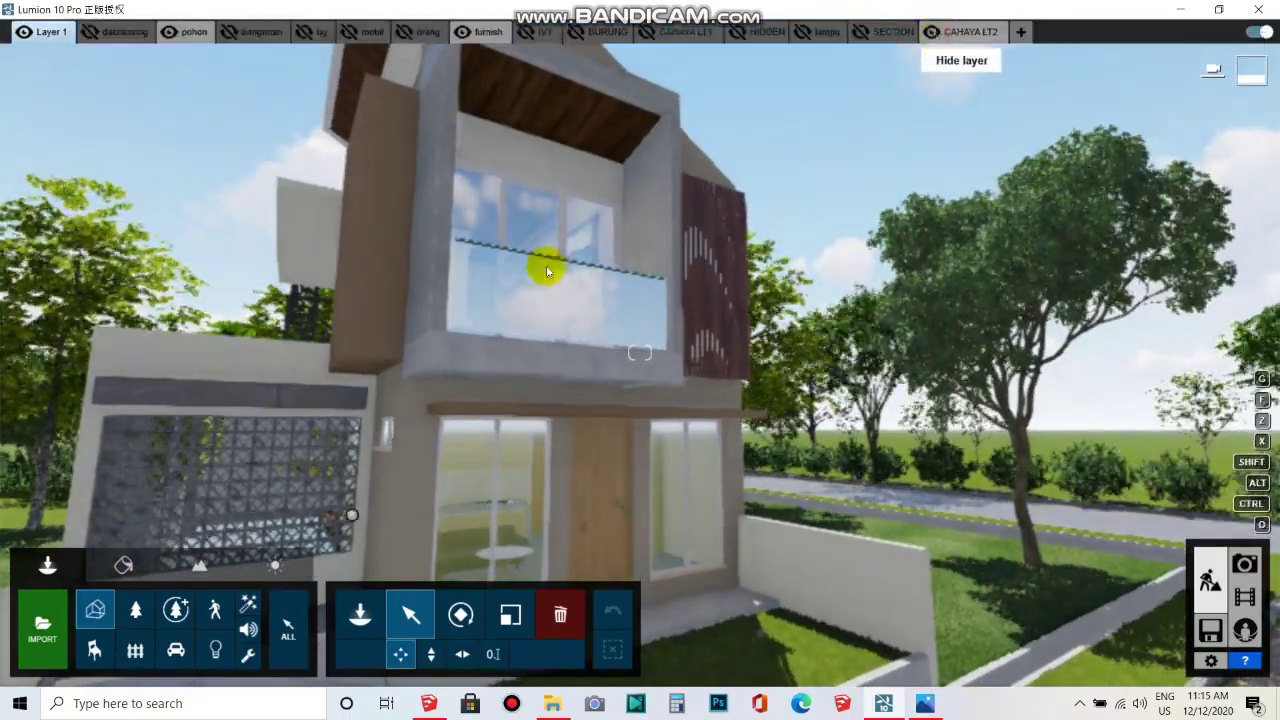
{"action": "key", "text": "e"}
{"action": "key", "text": "w"}
{"action": "mouse_move", "coordinate": [509, 364]}
{"action": "right_mouse_down"}
{"action": "mouse_move", "coordinate": [675, 347]}
{"action": "mouse_move", "coordinate": [231, 598]}
{"action": "right_mouse_up"}
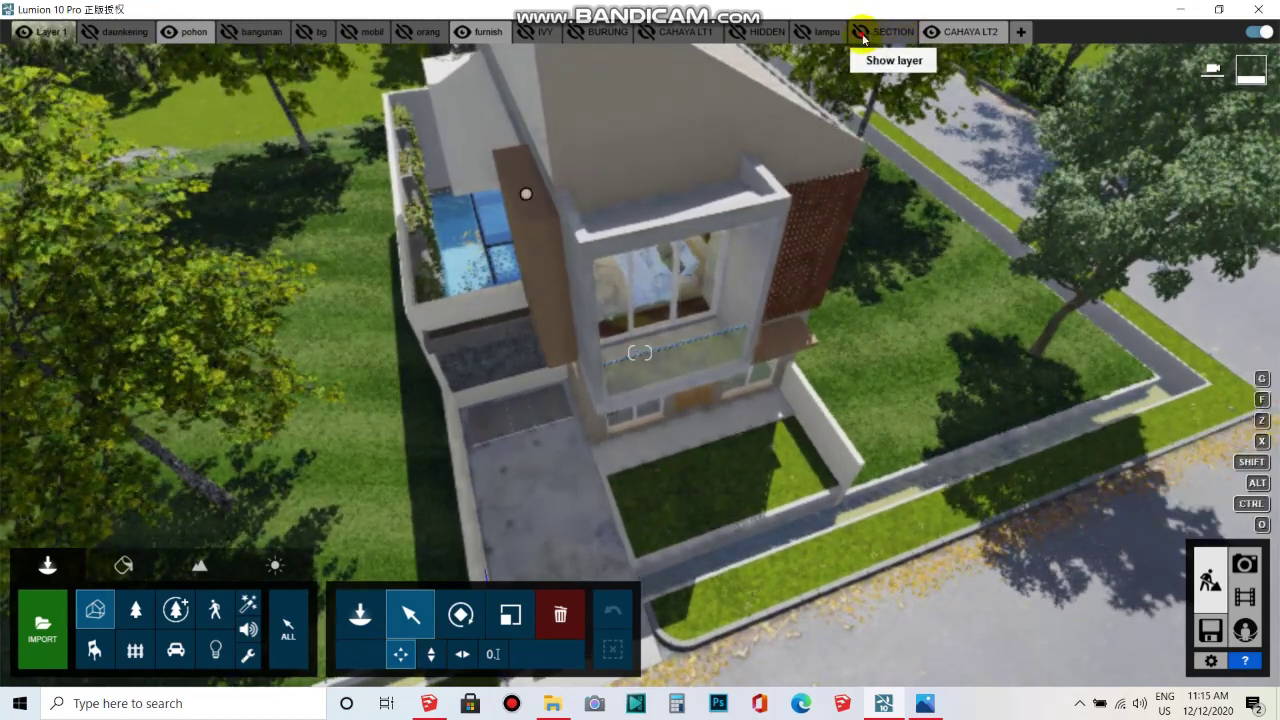
- Show the SECTION layer and lower its clip plane to expose the house interior
{"action": "left_click", "coordinate": [864, 38]}
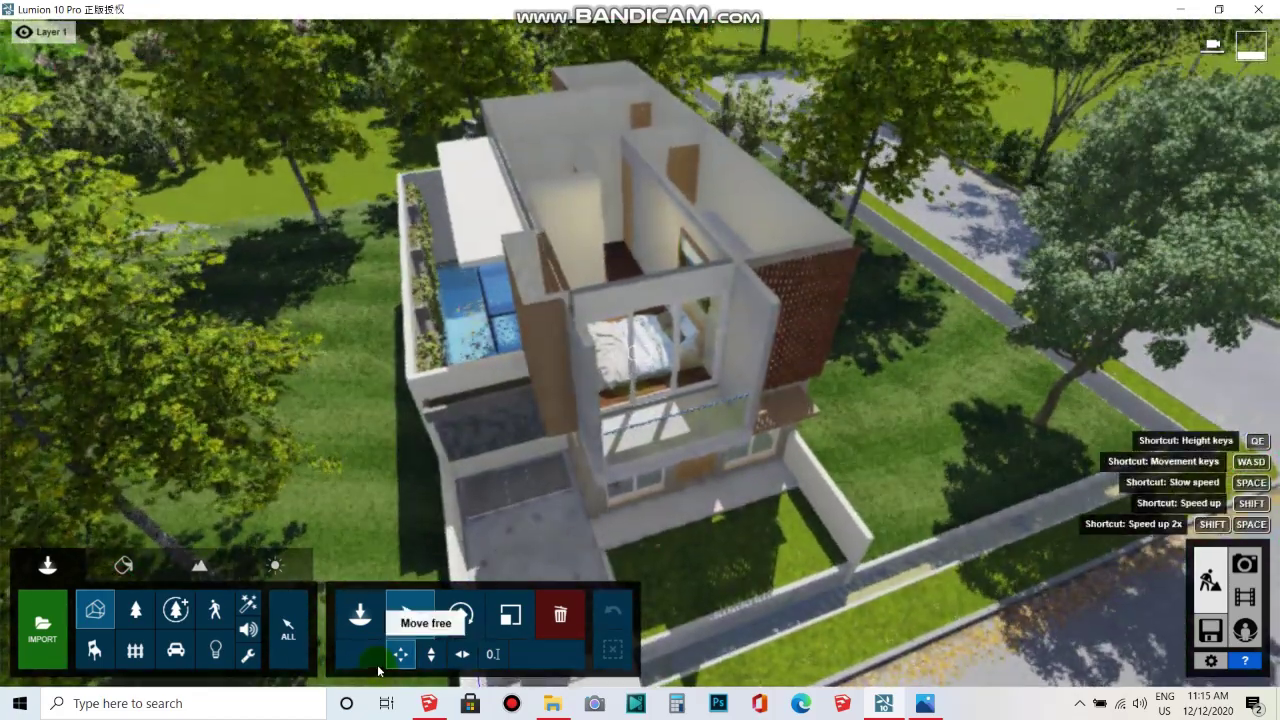
{"action": "left_click", "coordinate": [247, 655]}
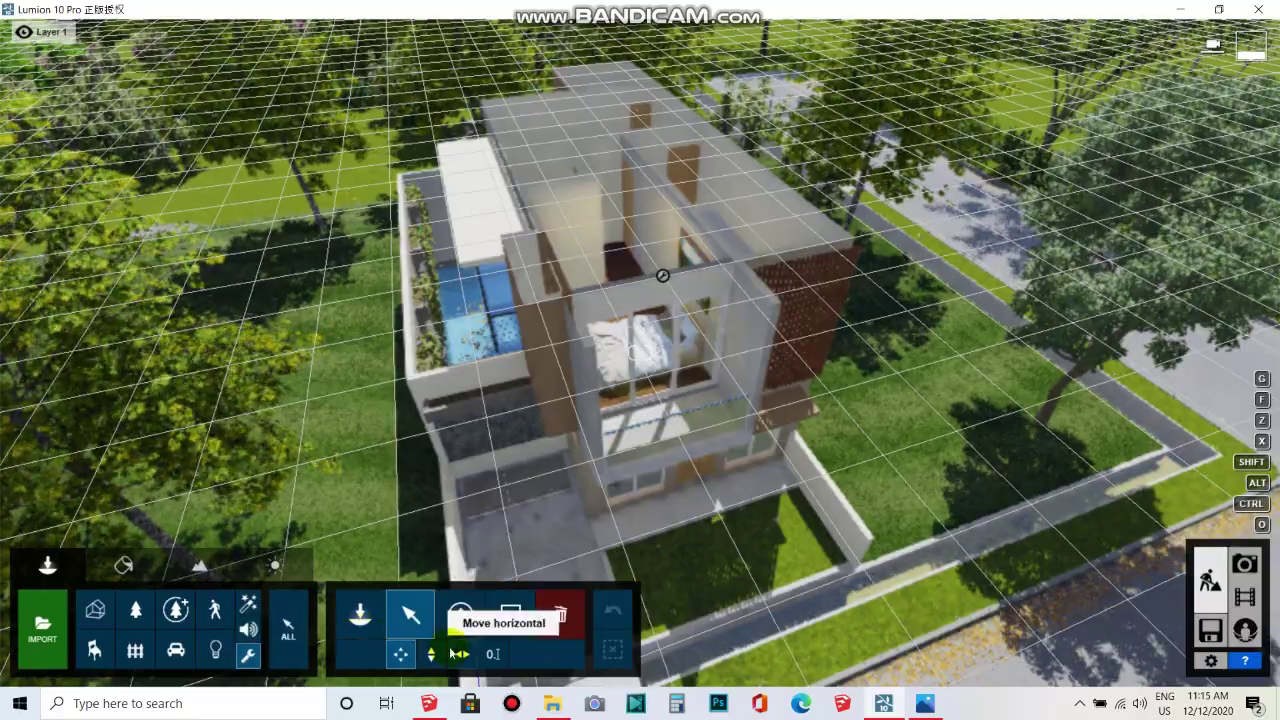
{"action": "left_click", "coordinate": [432, 656]}
{"action": "mouse_move", "coordinate": [661, 281]}
{"action": "left_mouse_down"}
{"action": "mouse_move", "coordinate": [652, 457]}
{"action": "mouse_move", "coordinate": [631, 471]}
{"action": "left_mouse_up"}
{"action": "right_click_drag", "start_coordinate": [631, 471], "coordinate": [640, 352]}
- Hide the CAHAYA LT2 layer, show CAHAYA LT1, and select the area light over the stairwell
{"action": "left_click", "coordinate": [215, 650]}
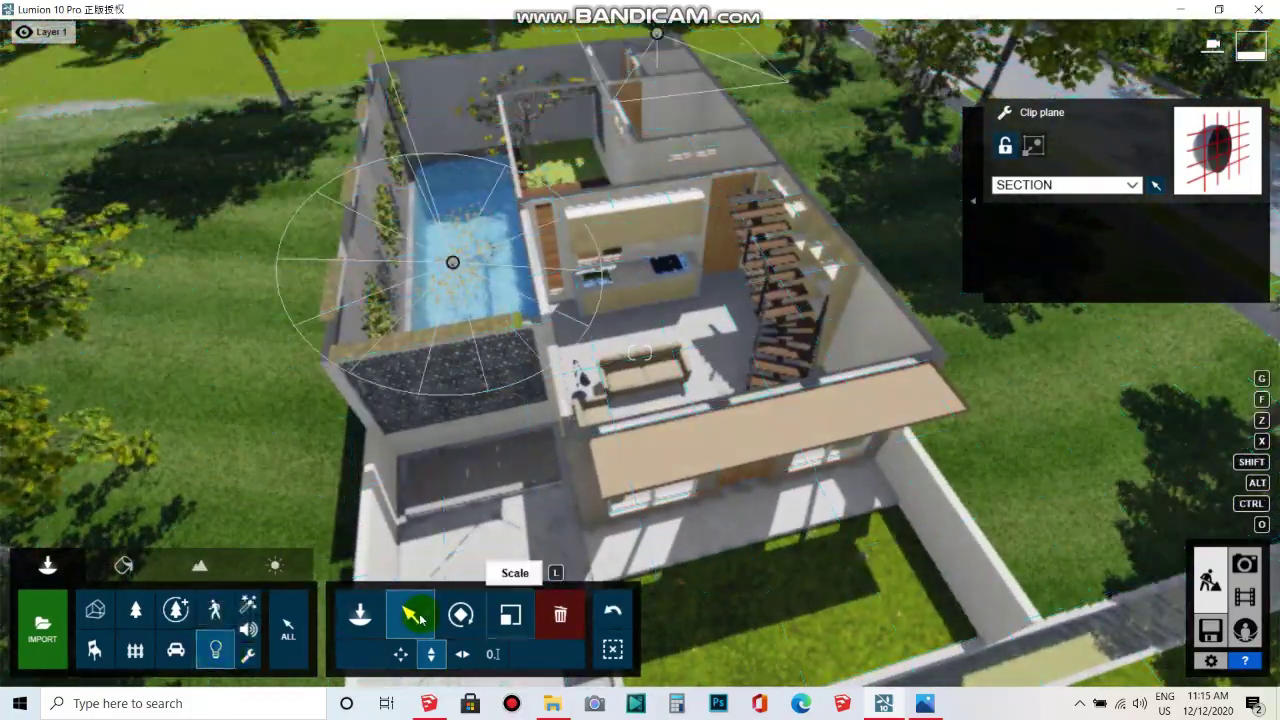
{"action": "right_click_drag", "start_coordinate": [871, 371], "coordinate": [880, 330]}
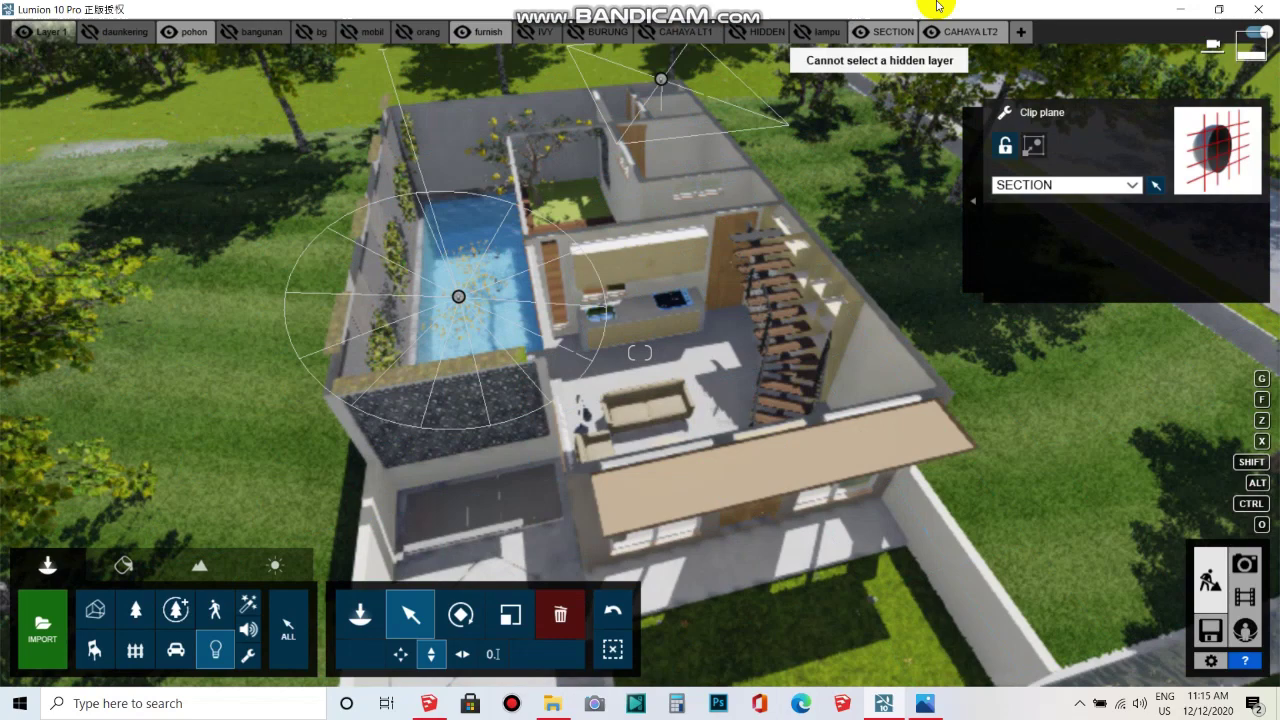
{"action": "left_click", "coordinate": [931, 33]}
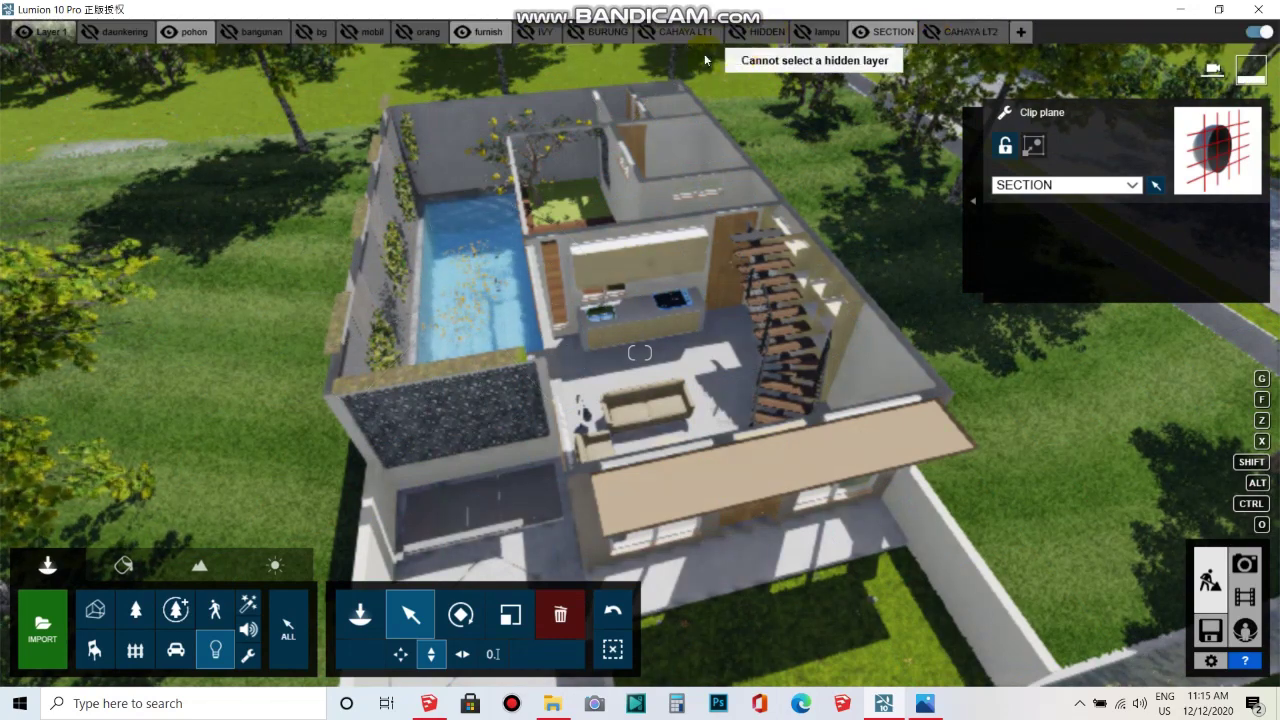
{"action": "left_click", "coordinate": [646, 34]}
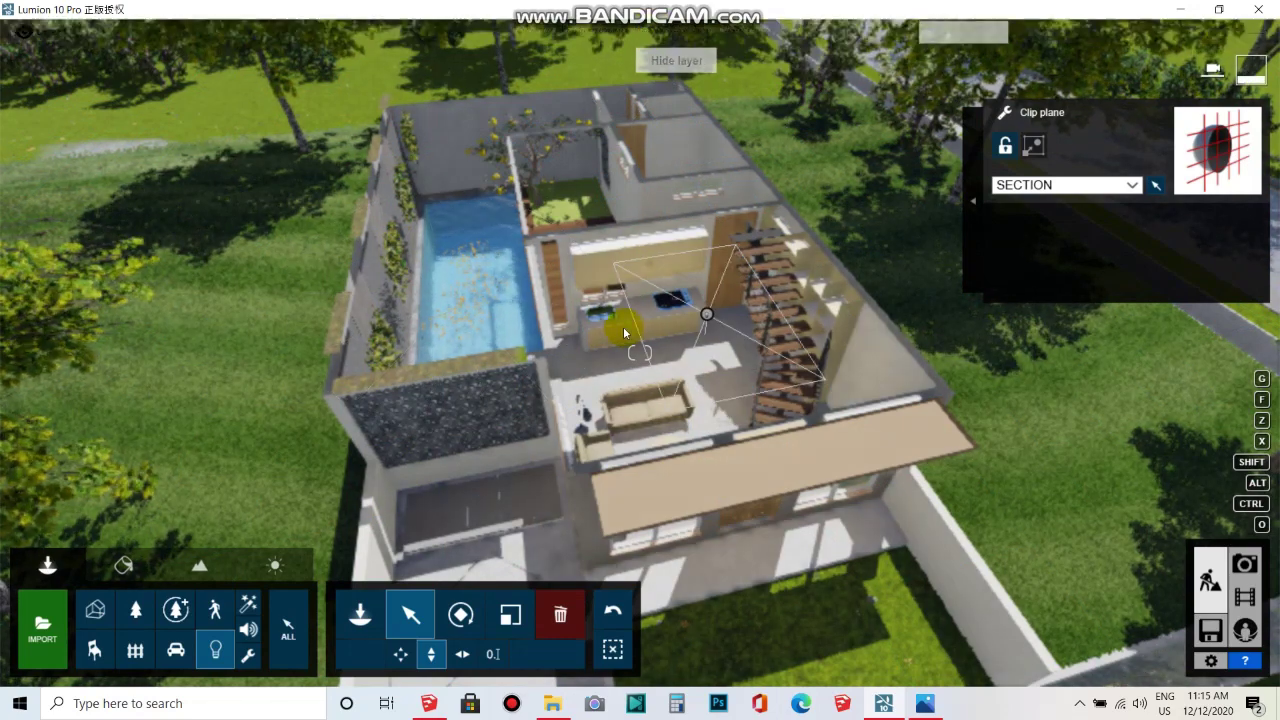
{"action": "left_click", "coordinate": [707, 315]}
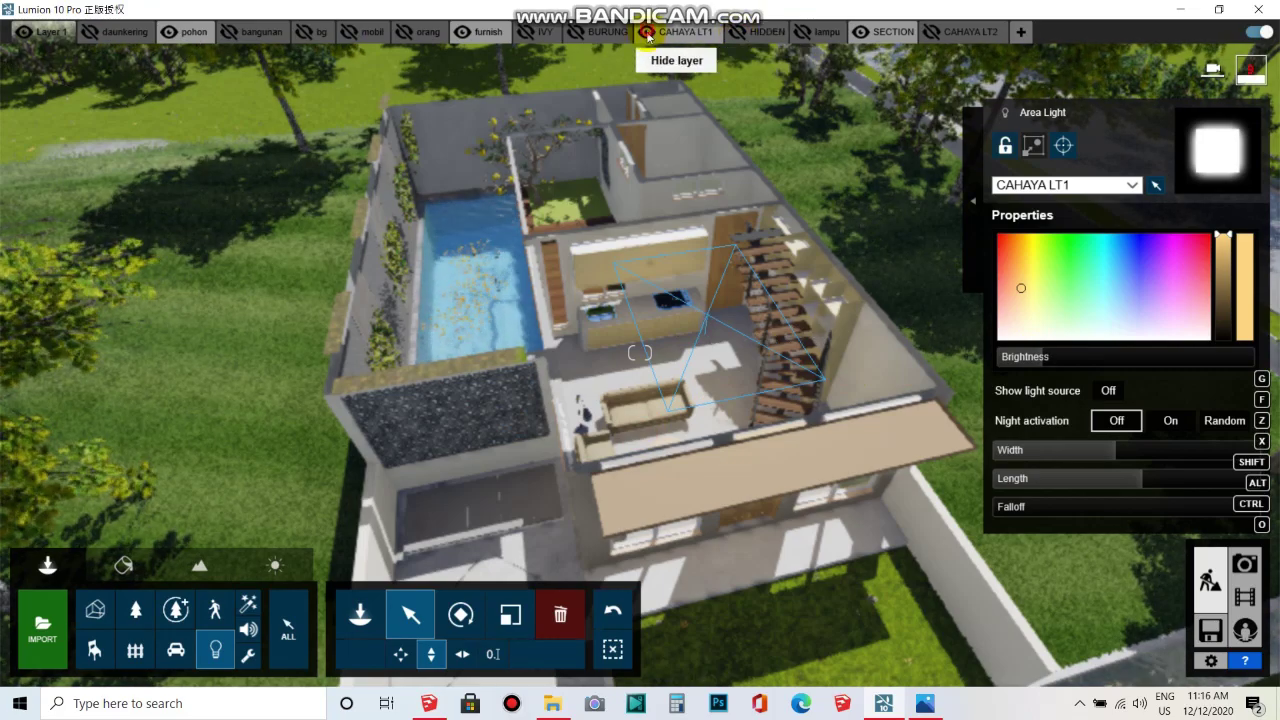
- Select the clip plane, fly over the exposed upper-floor bedroom, and pick the Lights category
{"action": "left_click", "coordinate": [713, 399]}
{"action": "mouse_move", "coordinate": [713, 399]}
{"action": "right_mouse_down"}
{"action": "mouse_move", "coordinate": [663, 424]}
{"action": "mouse_move", "coordinate": [400, 650]}
{"action": "right_mouse_up"}
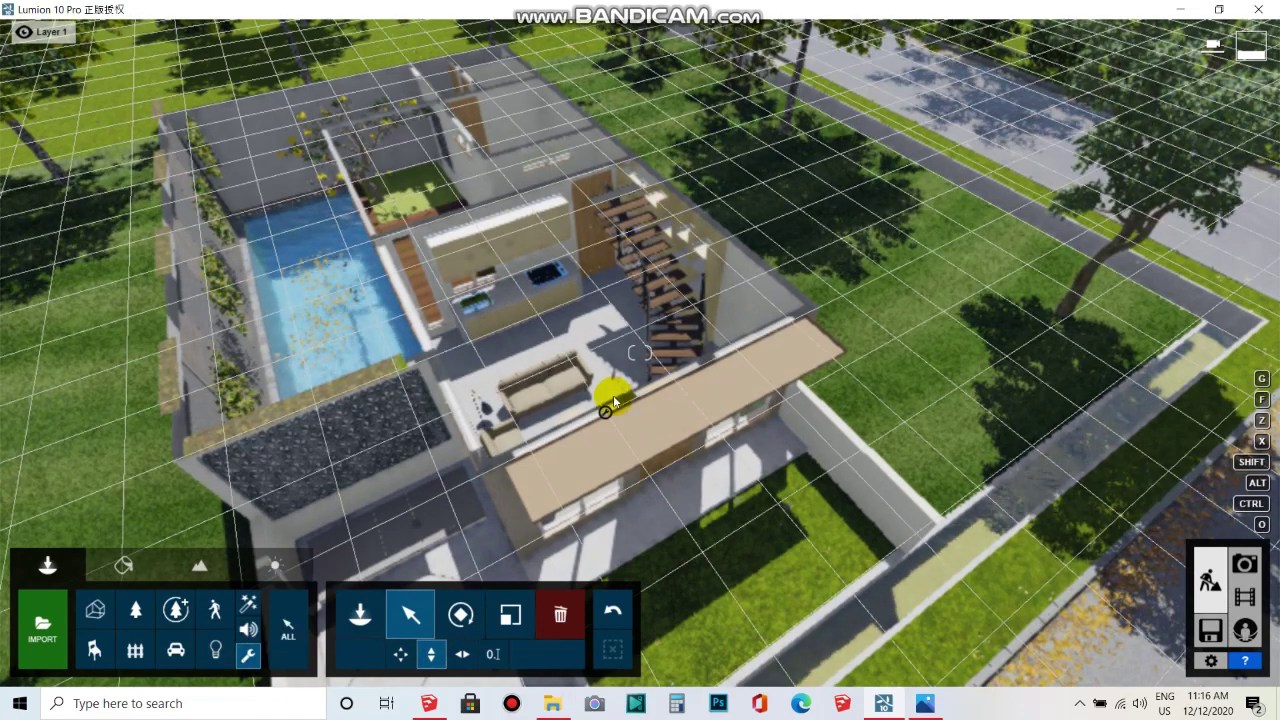
{"action": "left_click", "coordinate": [605, 410]}
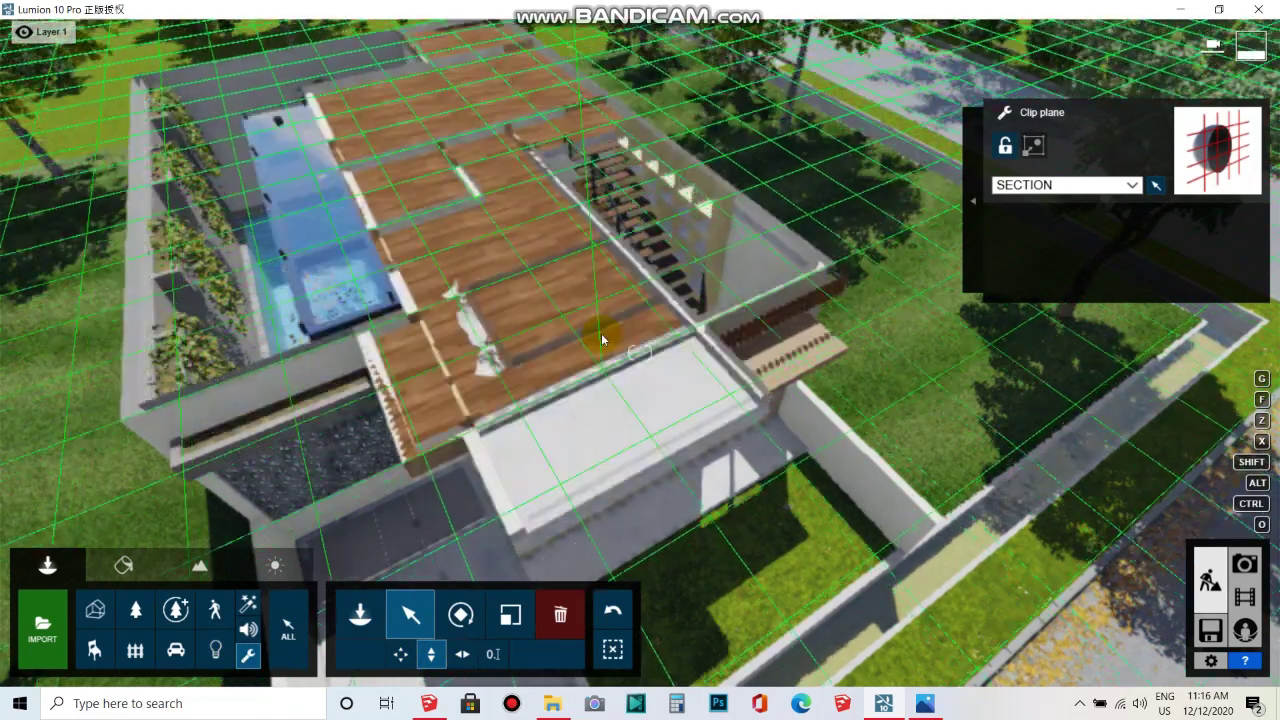
{"action": "key", "text": "w"}
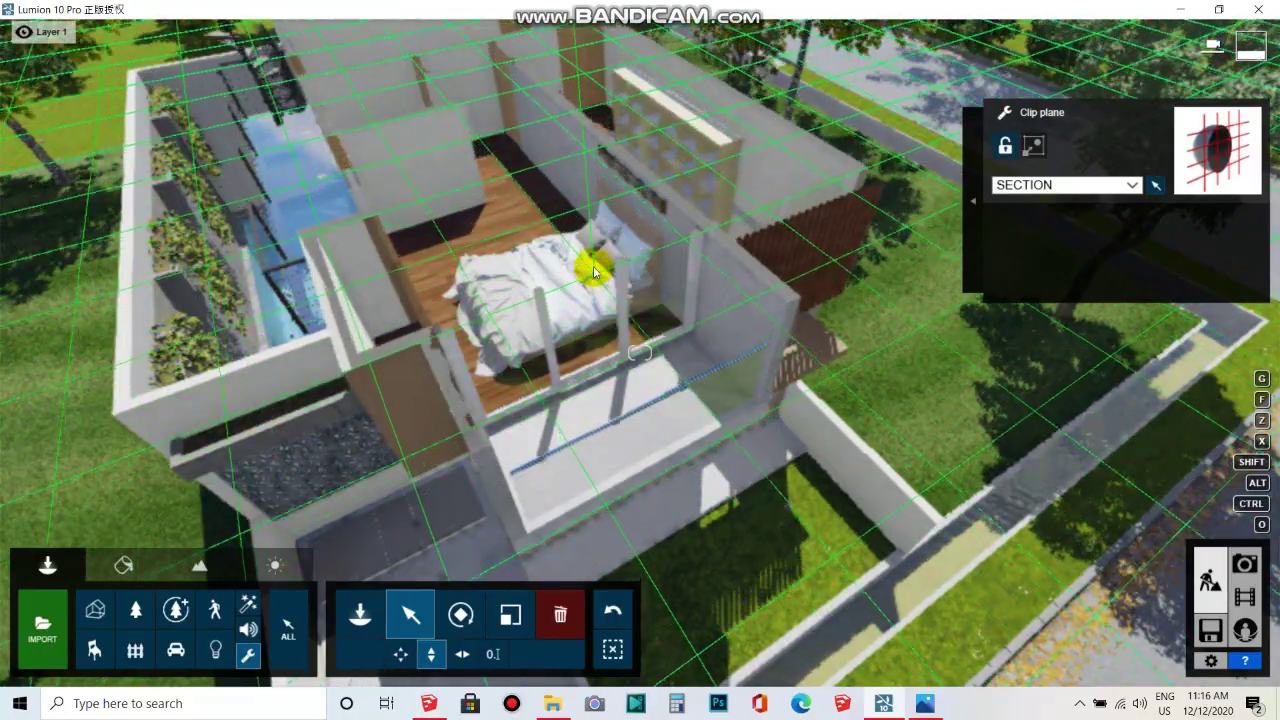
{"action": "mouse_move", "coordinate": [620, 287]}
{"action": "right_mouse_down"}
{"action": "mouse_move", "coordinate": [793, 369]}
{"action": "mouse_move", "coordinate": [780, 430]}
{"action": "right_mouse_up"}
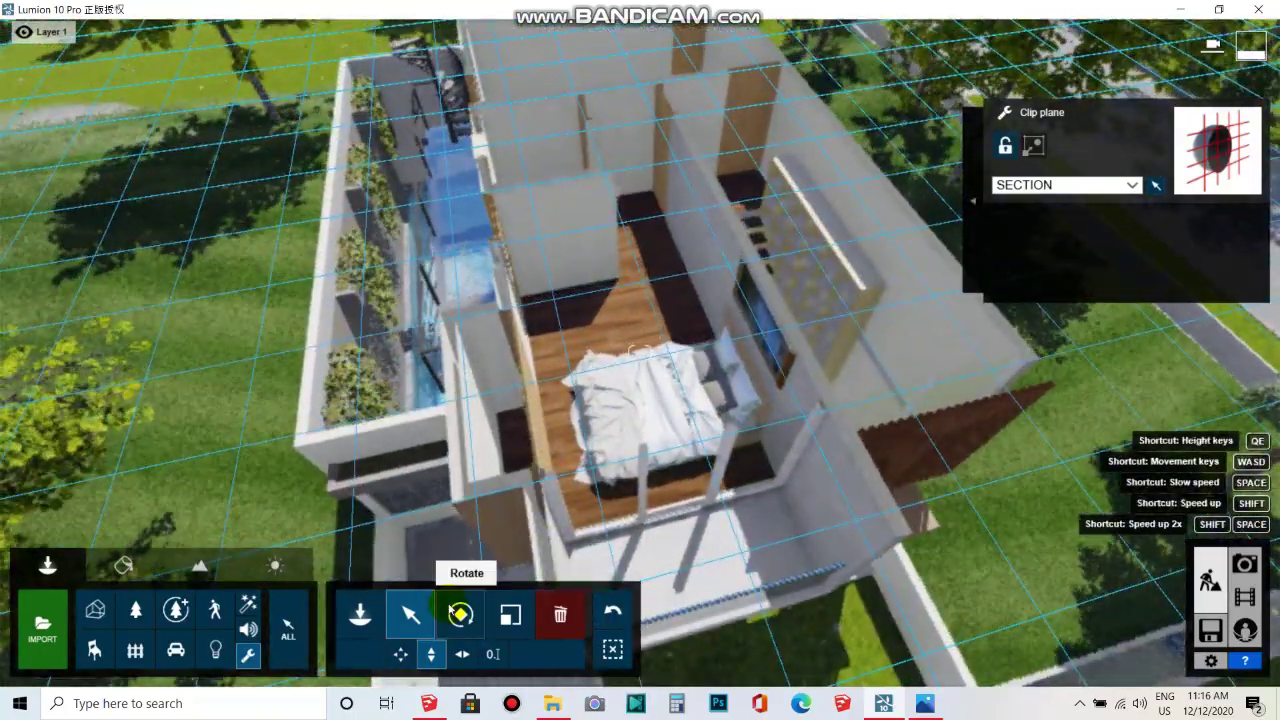
{"action": "left_click", "coordinate": [213, 655]}
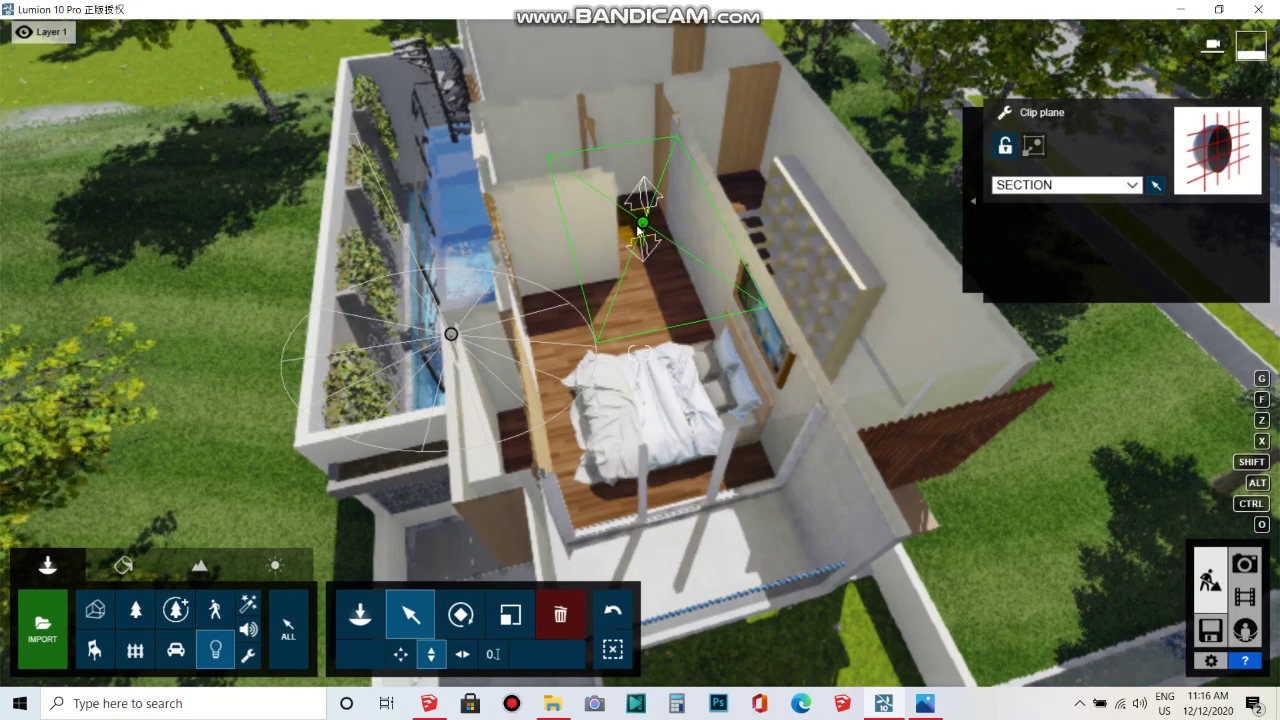
- Place an area light in the upper bedroom and set its brightness to about 17.6
{"action": "left_click", "coordinate": [643, 222]}
{"action": "right_click_drag", "start_coordinate": [646, 266], "coordinate": [560, 352]}
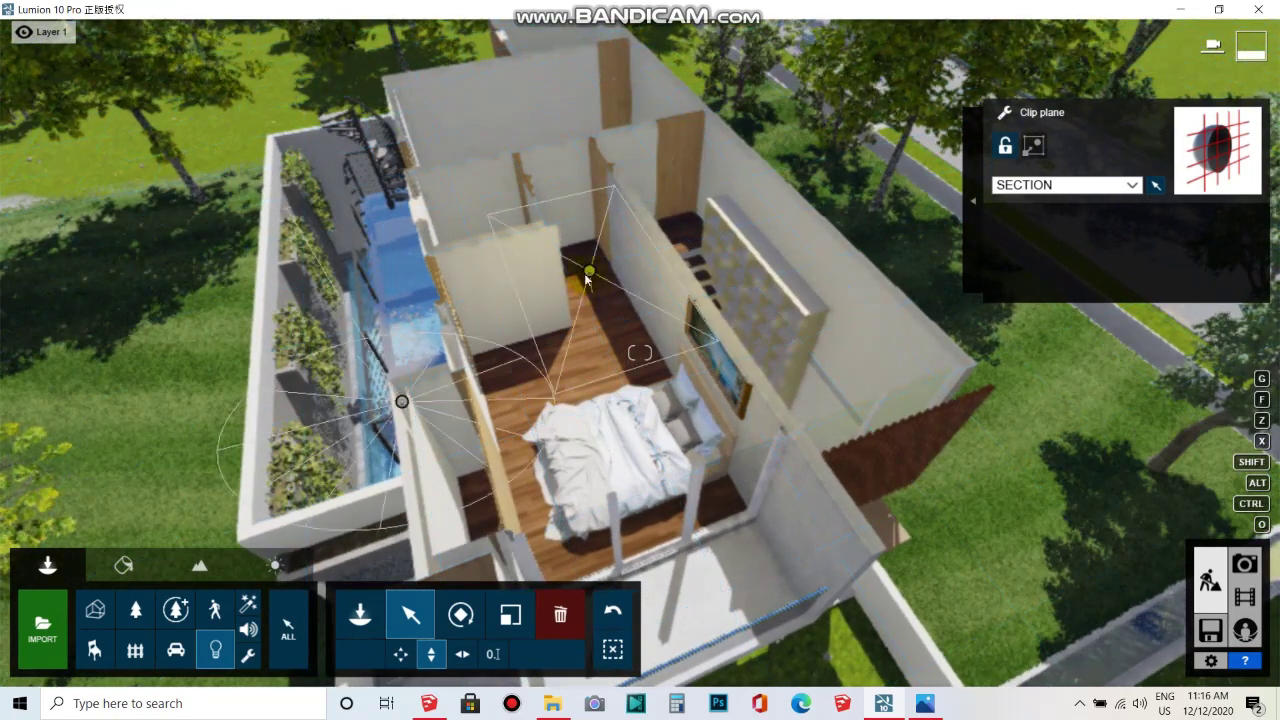
{"action": "left_click", "coordinate": [591, 278]}
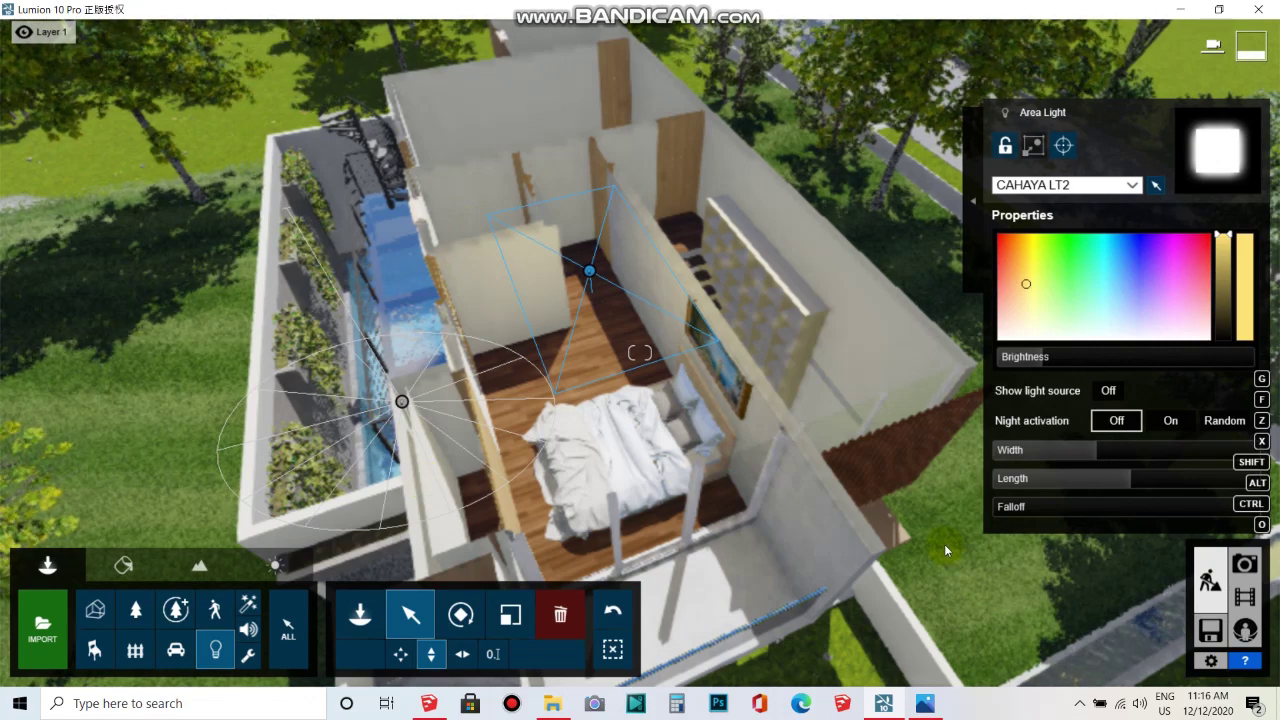
{"action": "left_click_drag", "start_coordinate": [823, 523], "coordinate": [684, 384]}
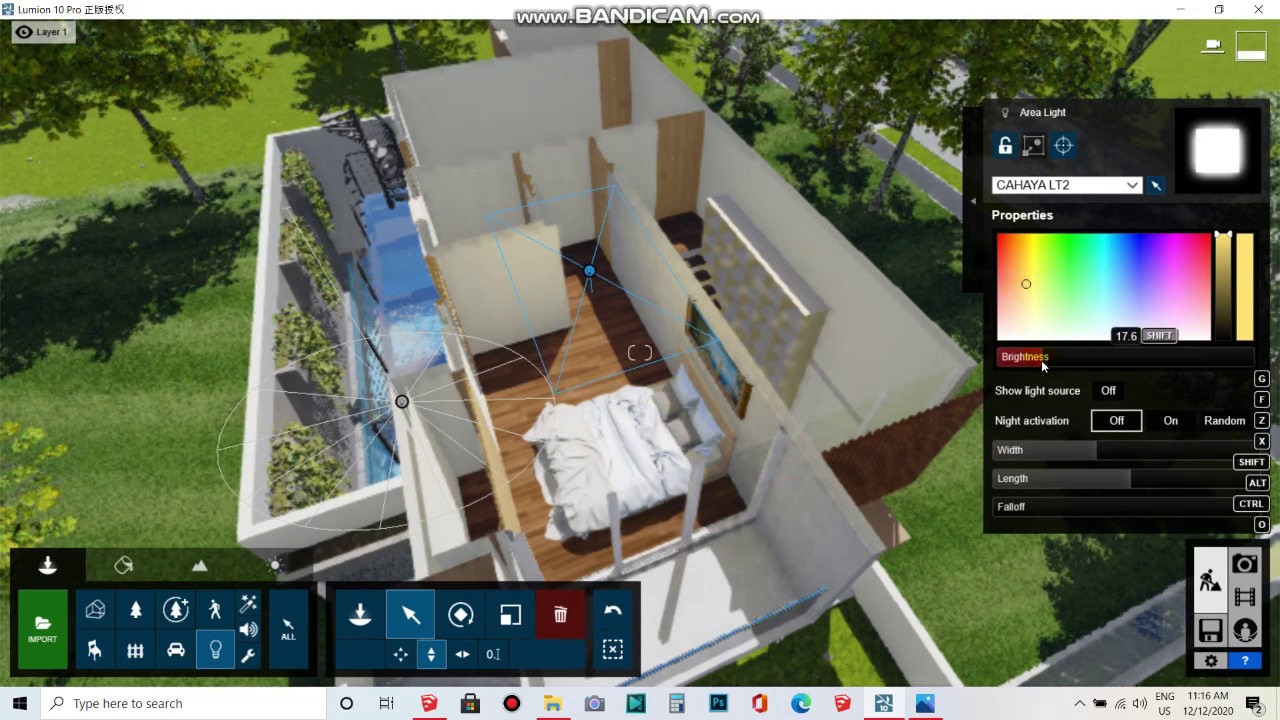
- Swing the view to the pool, select its spotlight, and open the Lights library
{"action": "right_click_drag", "start_coordinate": [573, 378], "coordinate": [633, 357]}
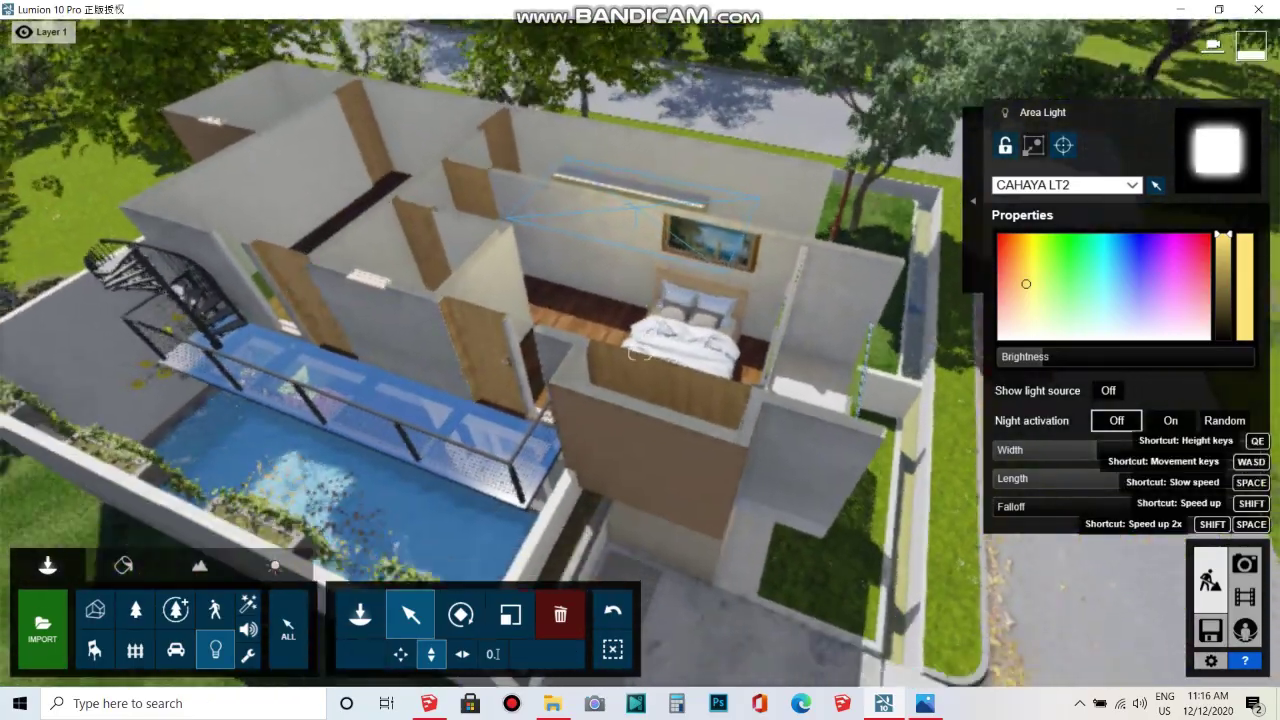
{"action": "mouse_move", "coordinate": [633, 357]}
{"action": "right_mouse_down"}
{"action": "mouse_move", "coordinate": [513, 453]}
{"action": "mouse_move", "coordinate": [667, 437]}
{"action": "mouse_move", "coordinate": [651, 466]}
{"action": "right_mouse_up"}
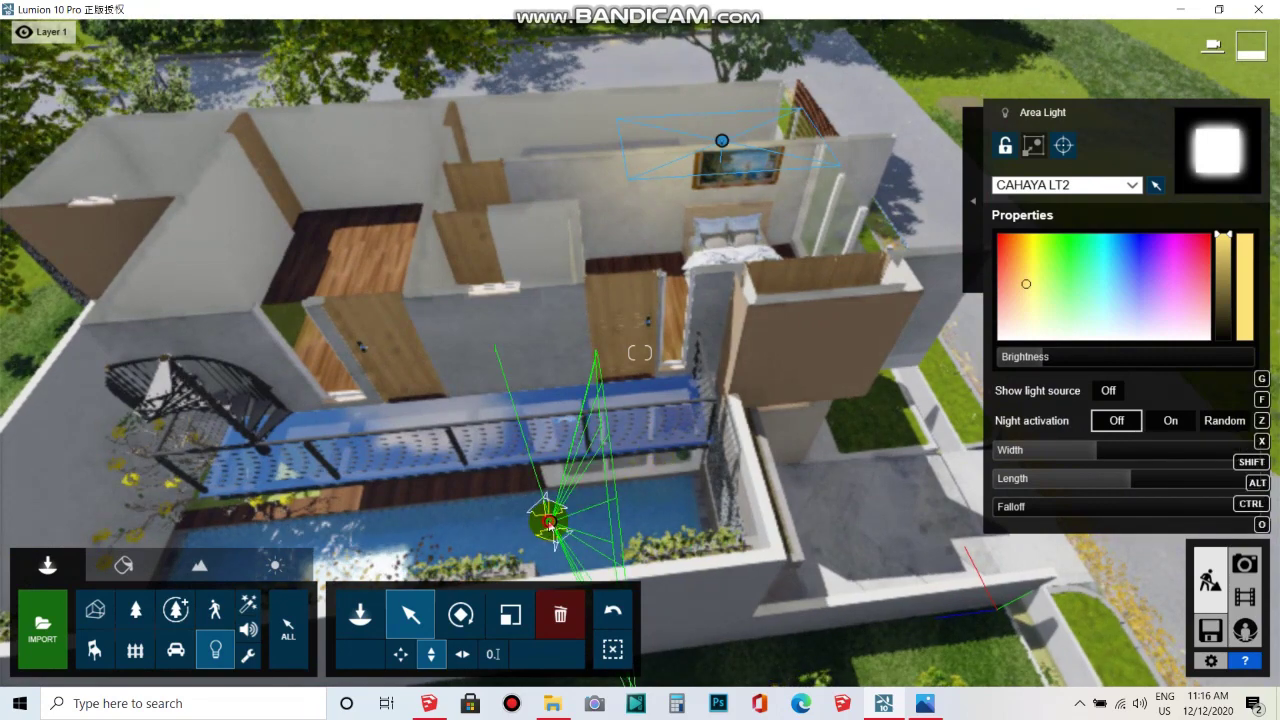
{"action": "left_click", "coordinate": [549, 524]}
{"action": "left_click", "coordinate": [362, 620]}
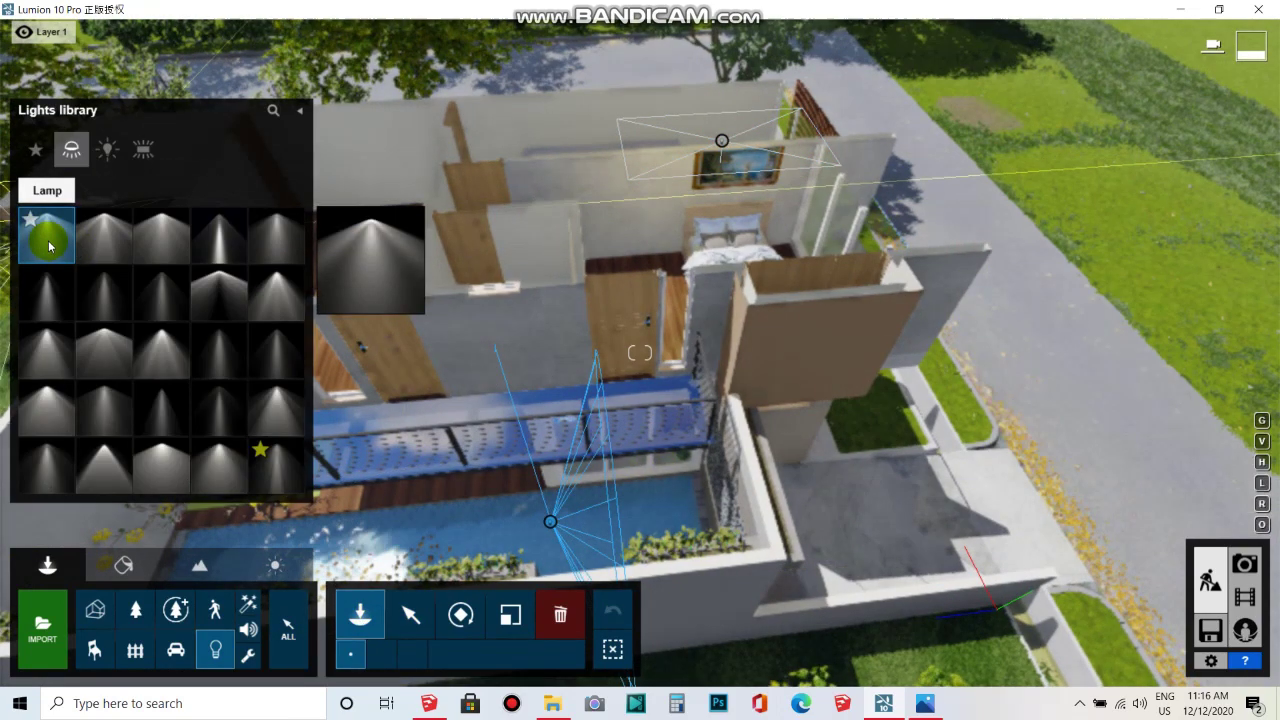
- Dim the pool spotlight to about 13.4, hide the CAHAYA LT2 layer, and enter Photo mode
{"action": "left_click", "coordinate": [410, 614]}
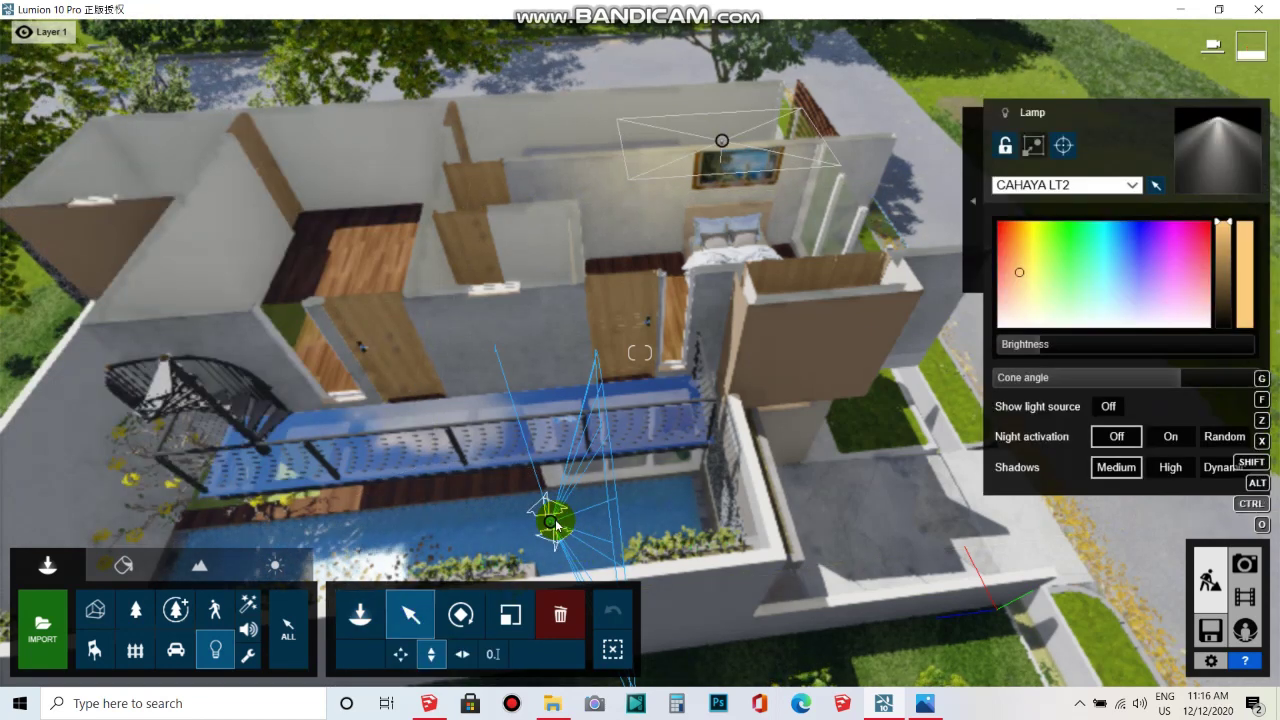
{"action": "left_click", "coordinate": [553, 520]}
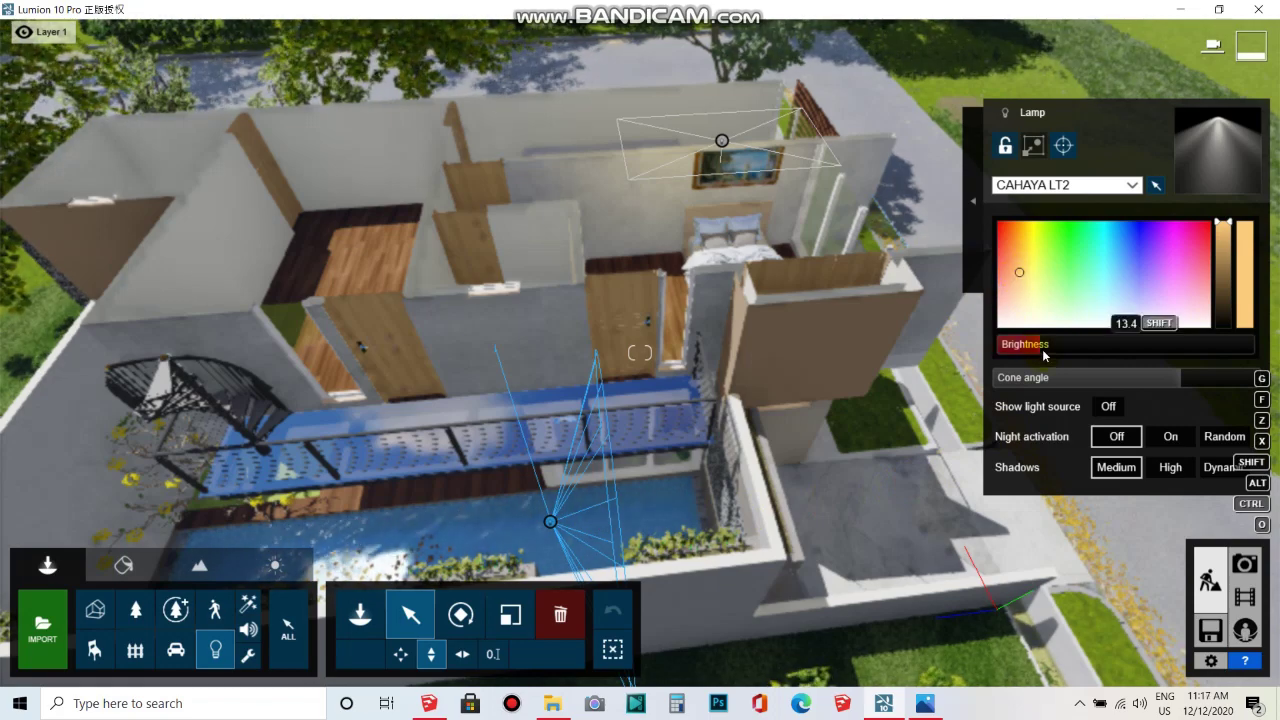
{"action": "right_click_drag", "start_coordinate": [680, 466], "coordinate": [723, 480]}
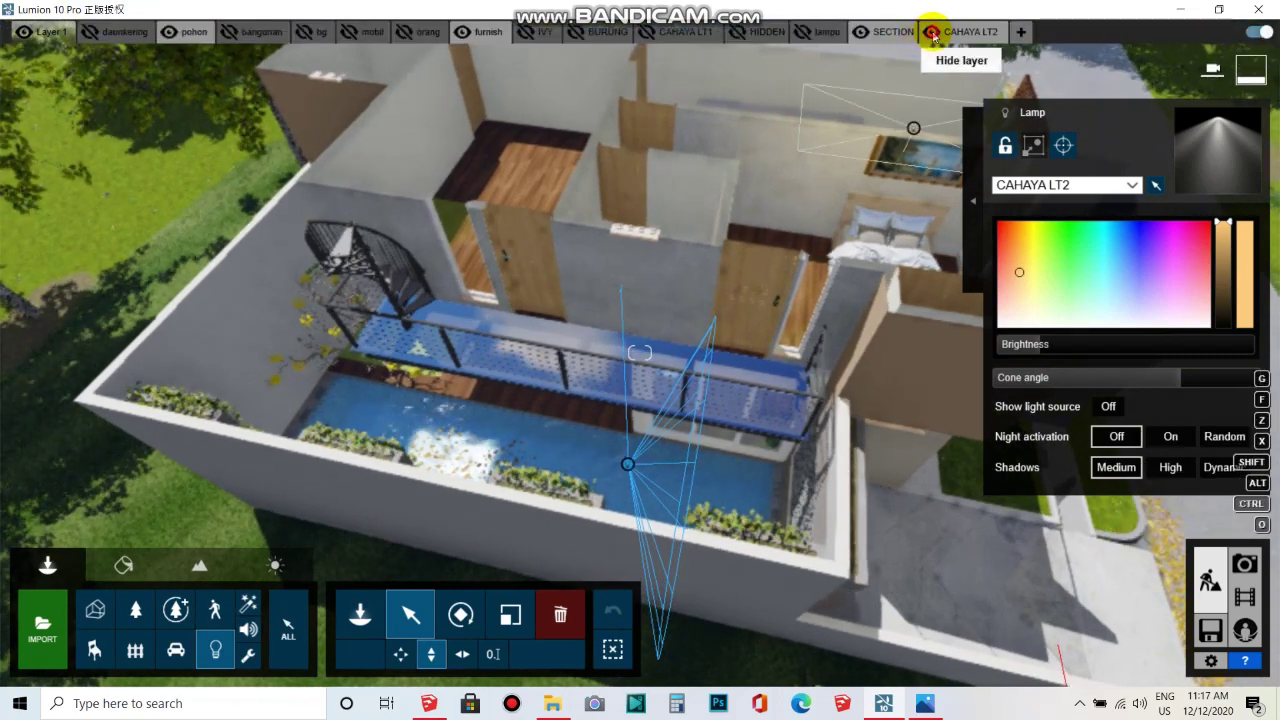
{"action": "left_click", "coordinate": [932, 33]}
{"action": "right_click_drag", "start_coordinate": [637, 338], "coordinate": [866, 7]}
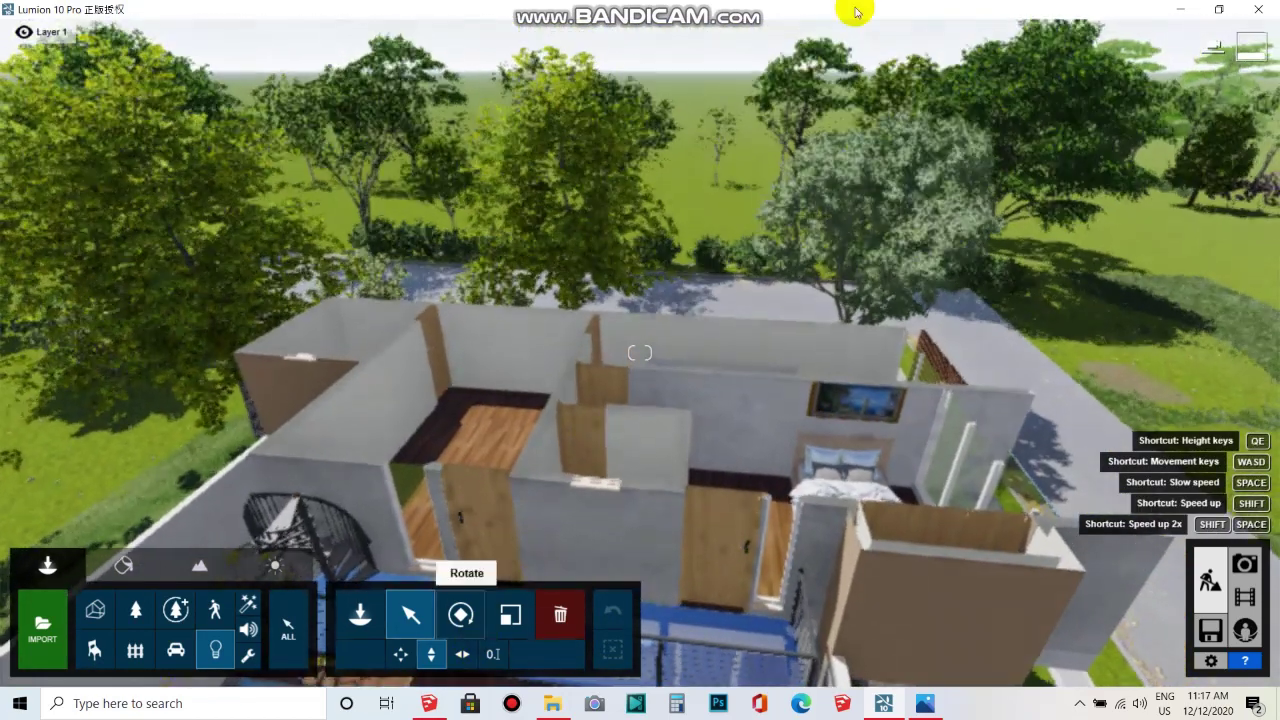
{"action": "left_click", "coordinate": [1245, 566]}
{"action": "mouse_move", "coordinate": [855, 215]}
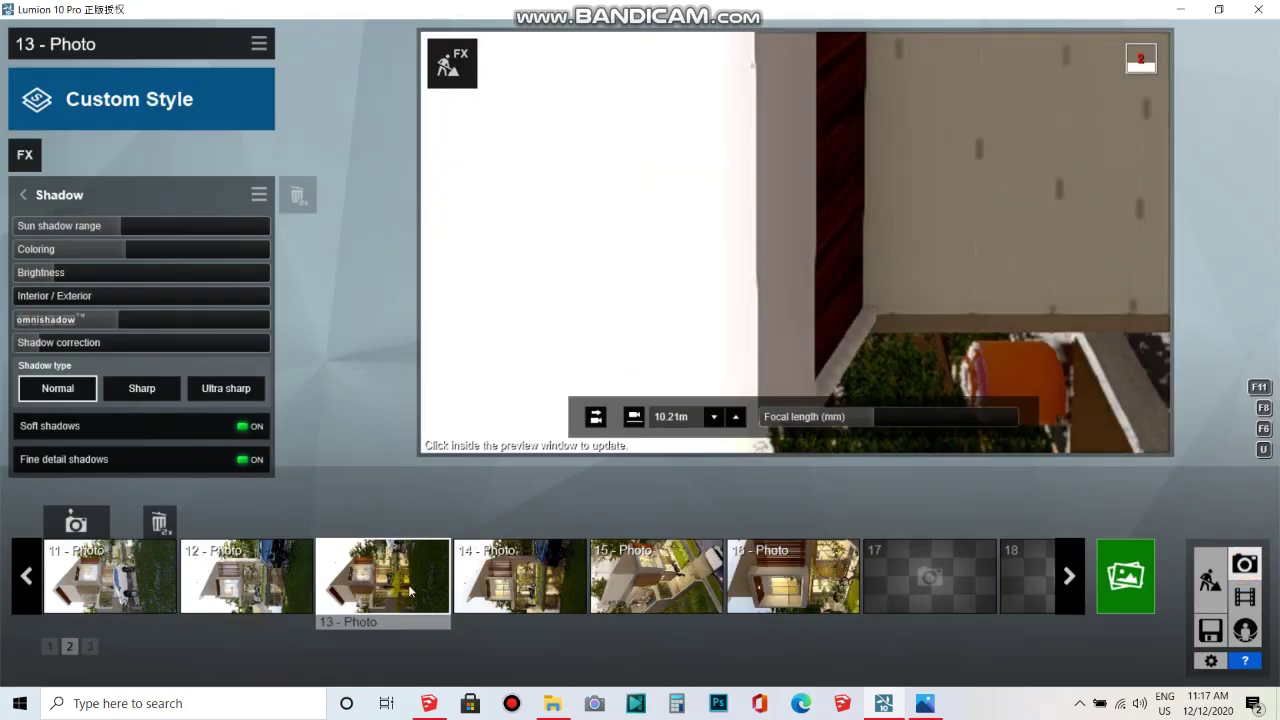
- Refresh photo 13's preview, leave the Shadow settings, and show effects page 1
{"action": "left_click", "coordinate": [855, 215]}
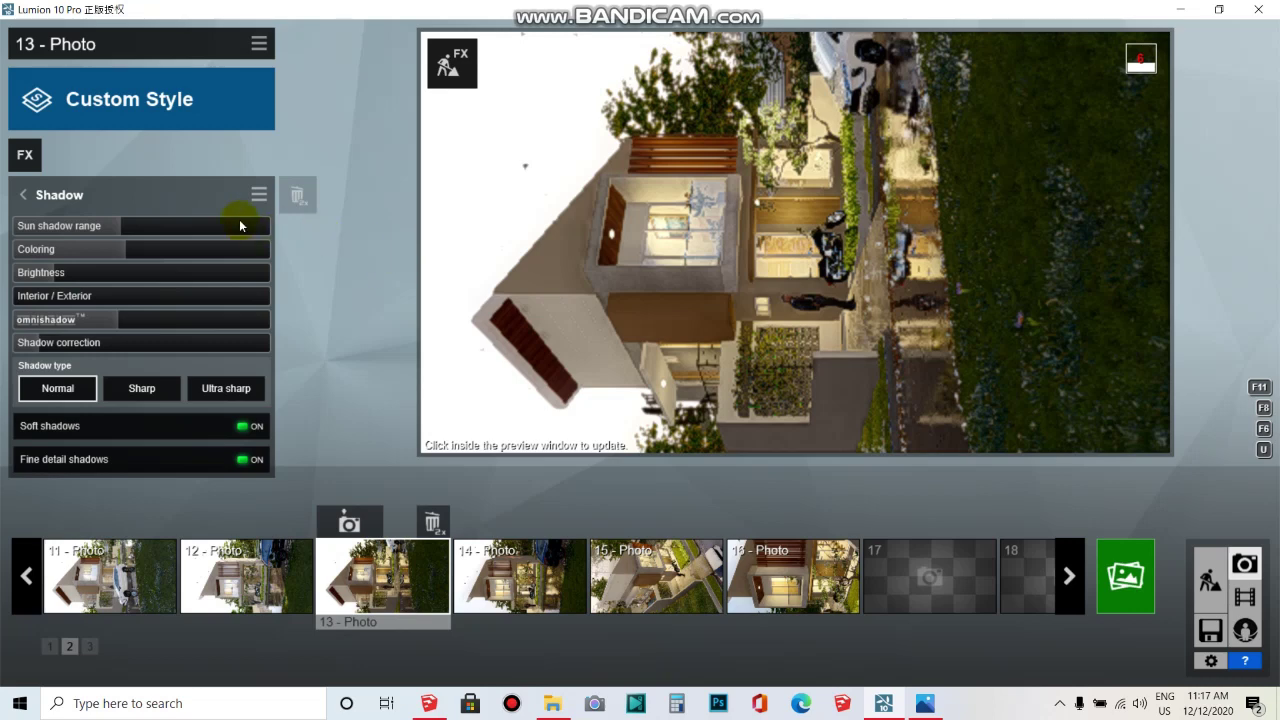
{"action": "left_click", "coordinate": [20, 196]}
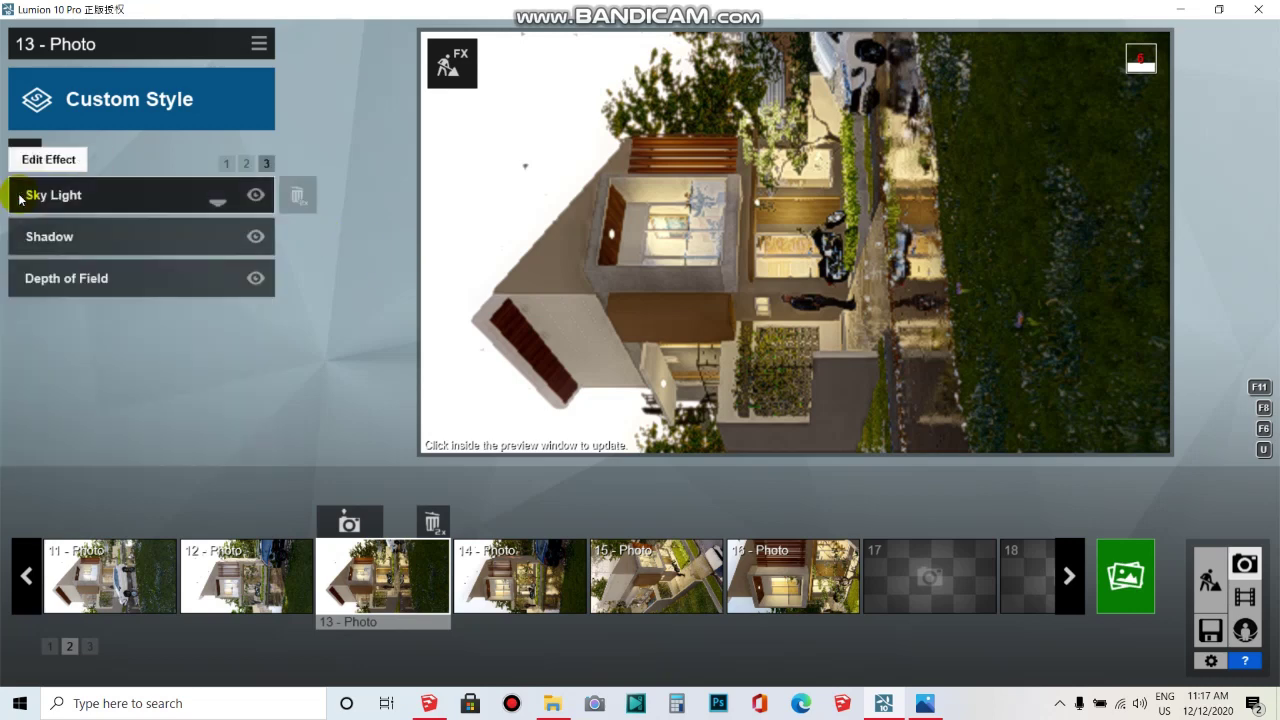
{"action": "left_click", "coordinate": [228, 165]}
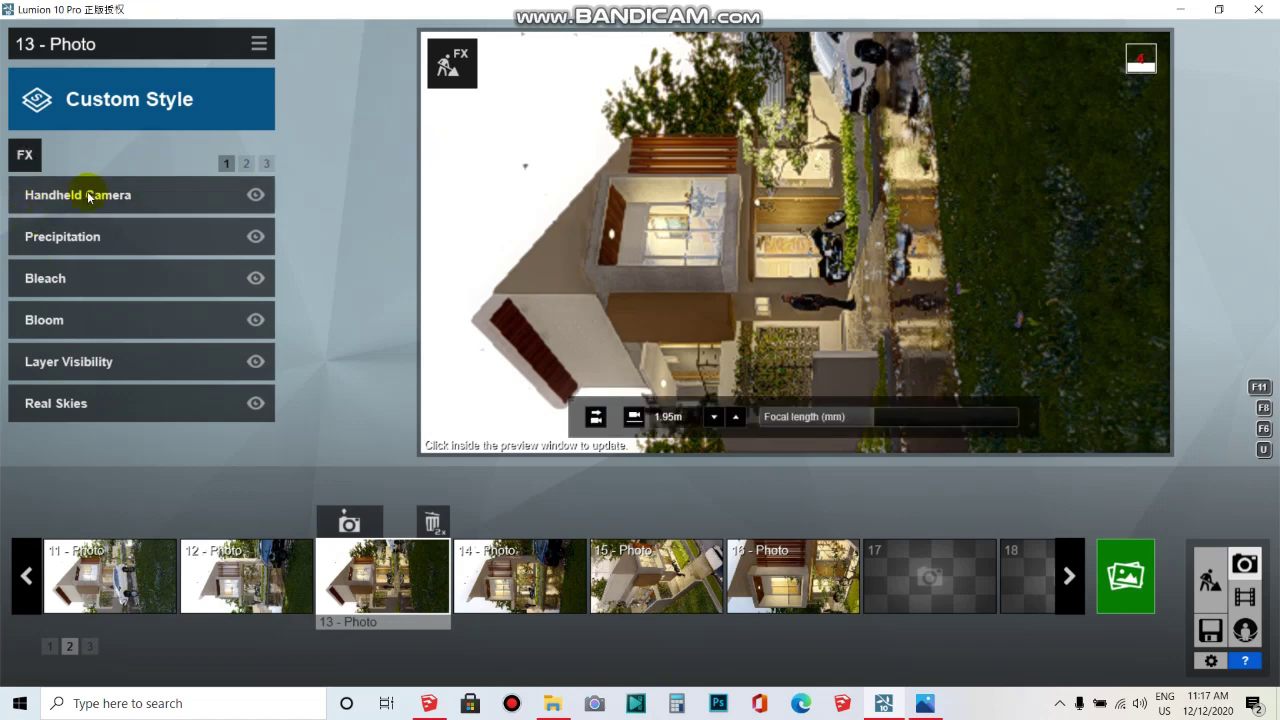
{"action": "mouse_move", "coordinate": [78, 195]}
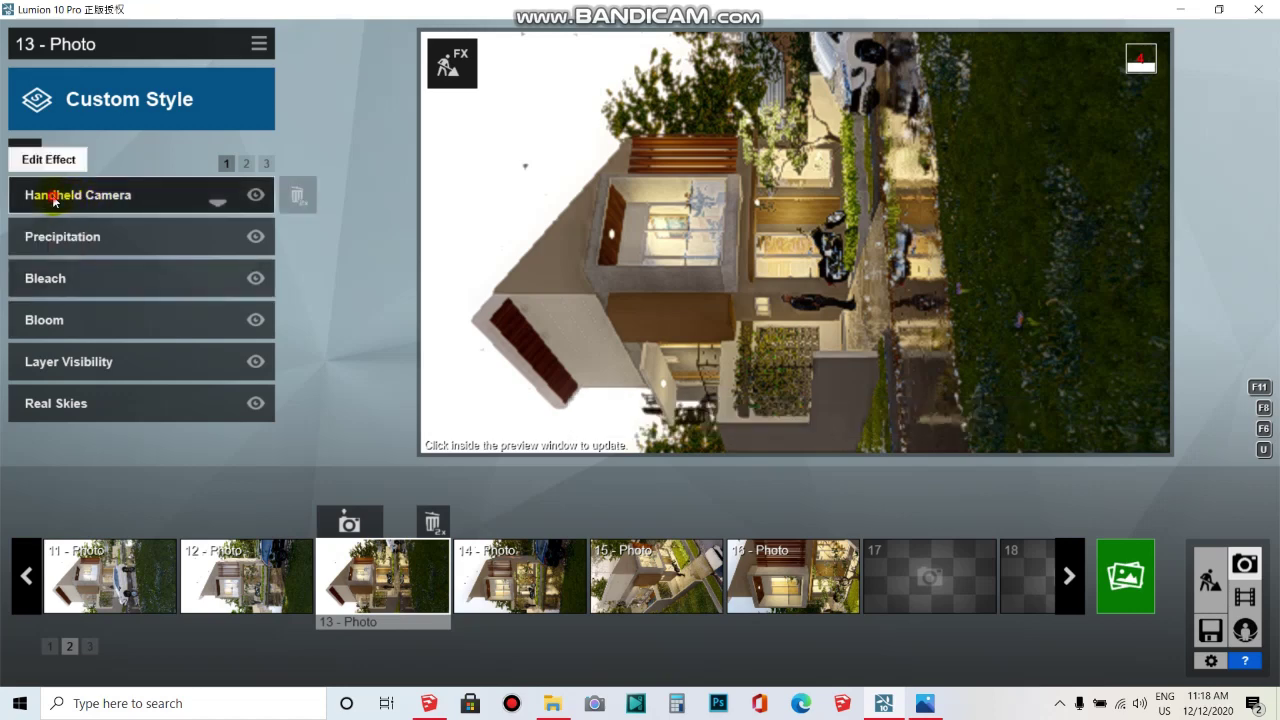
- Push photo 13's Handheld Camera tilt to 90°, then open the Real Skies settings
{"action": "left_click", "coordinate": [54, 199]}
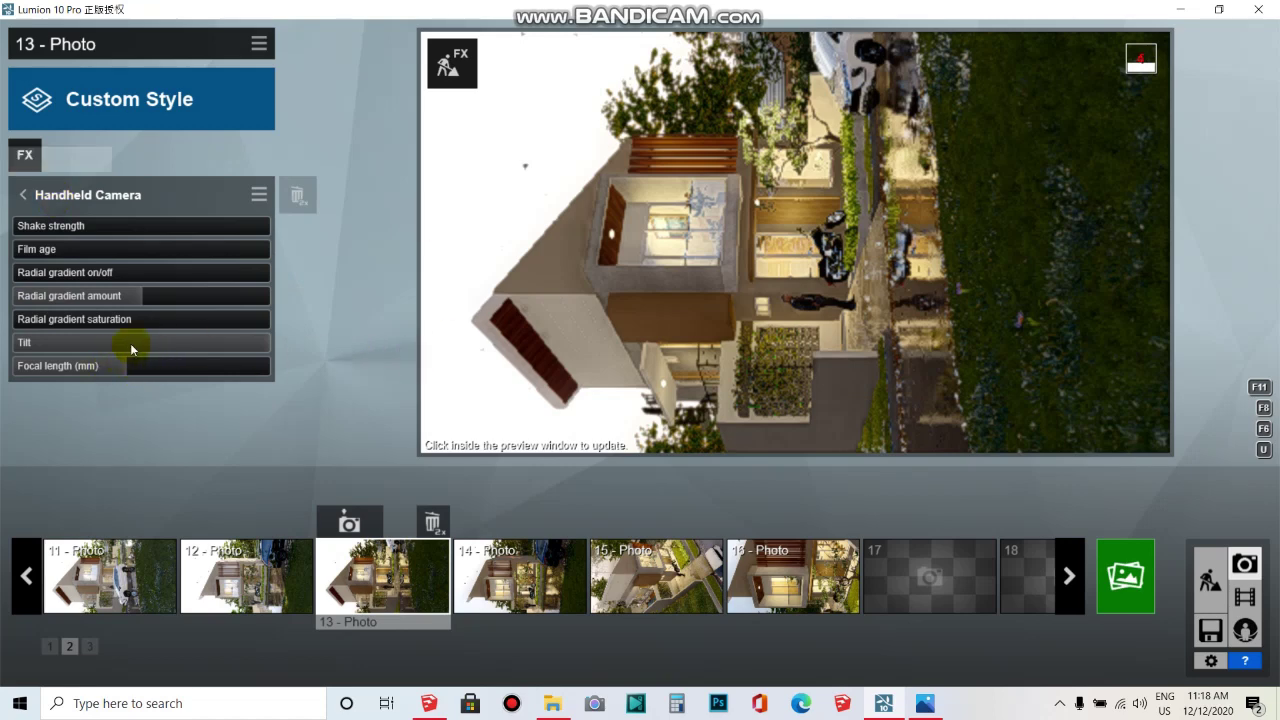
{"action": "left_click_drag", "start_coordinate": [131, 345], "coordinate": [267, 345]}
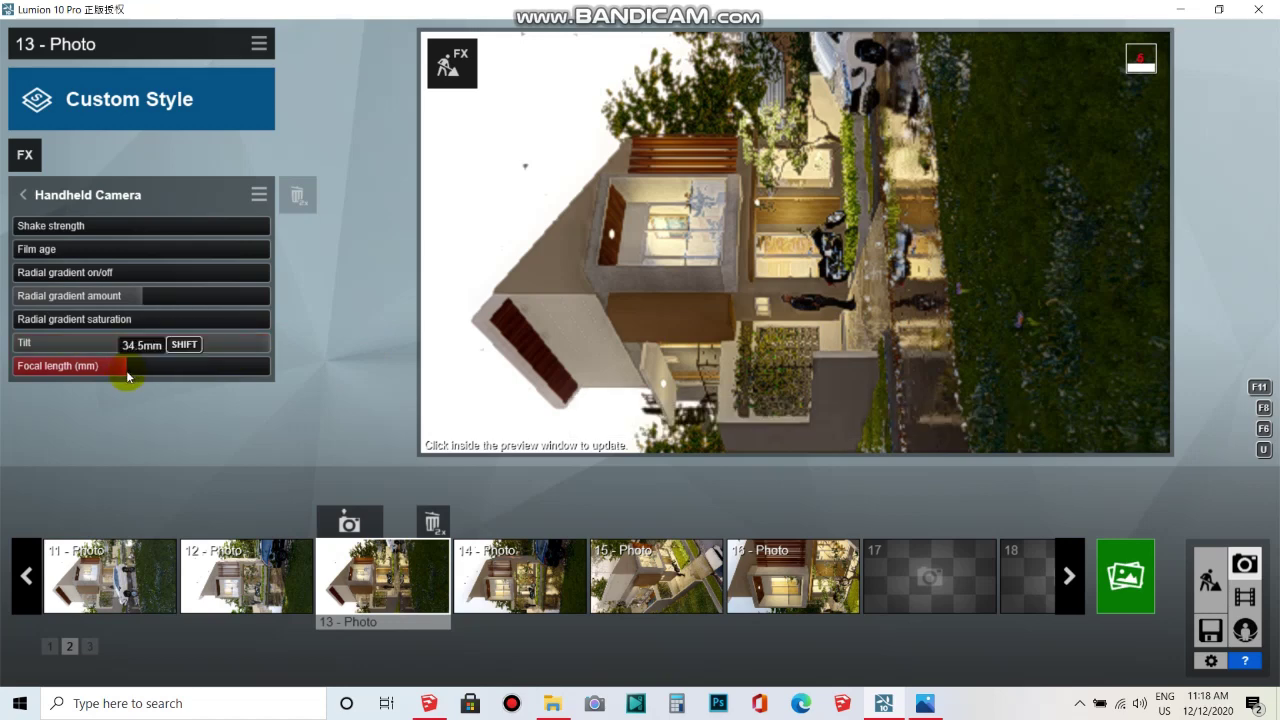
{"action": "left_click", "coordinate": [24, 197]}
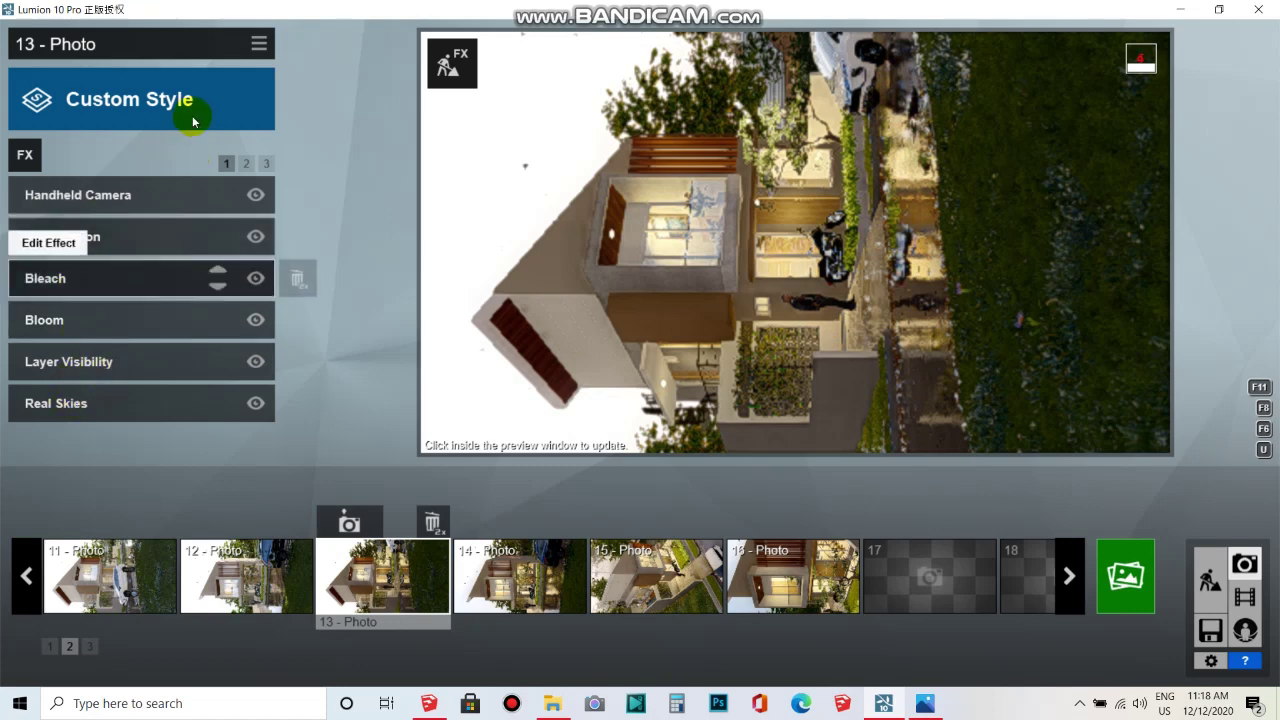
{"action": "left_click", "coordinate": [73, 410]}
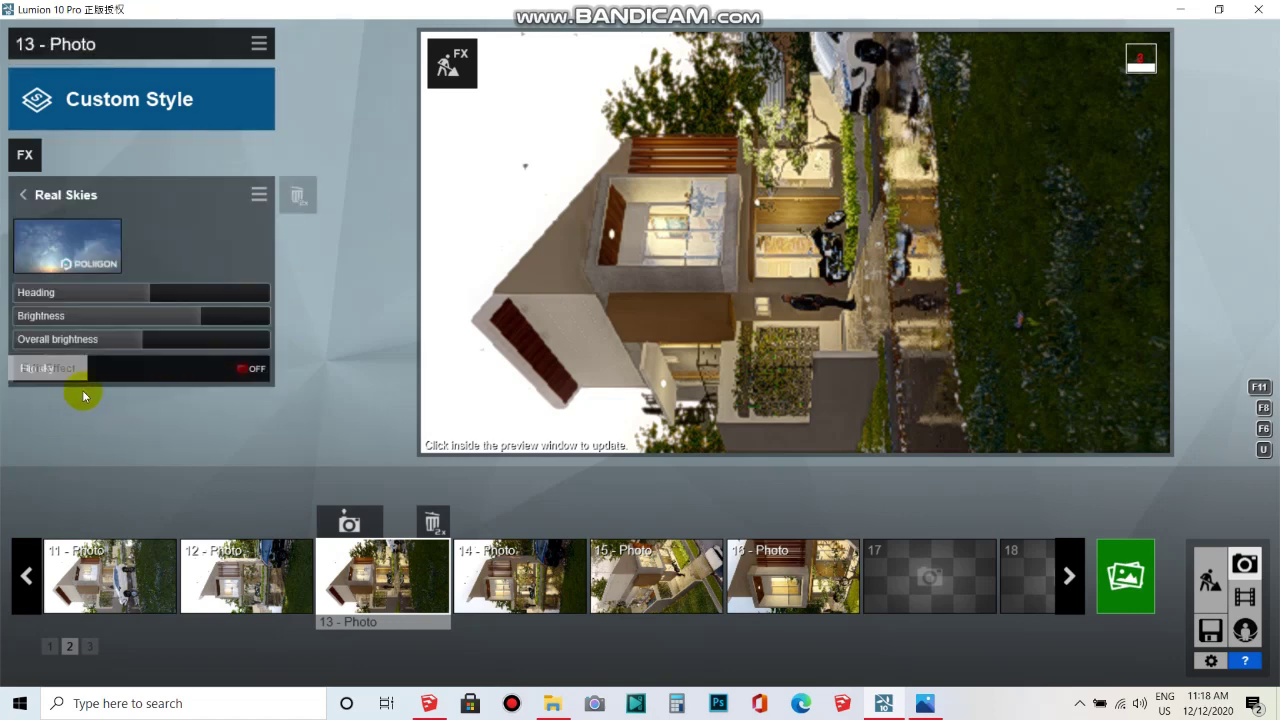
- Browse the Sunset sky presets without changing the sky, then show the second effects page
{"action": "left_click", "coordinate": [84, 239]}
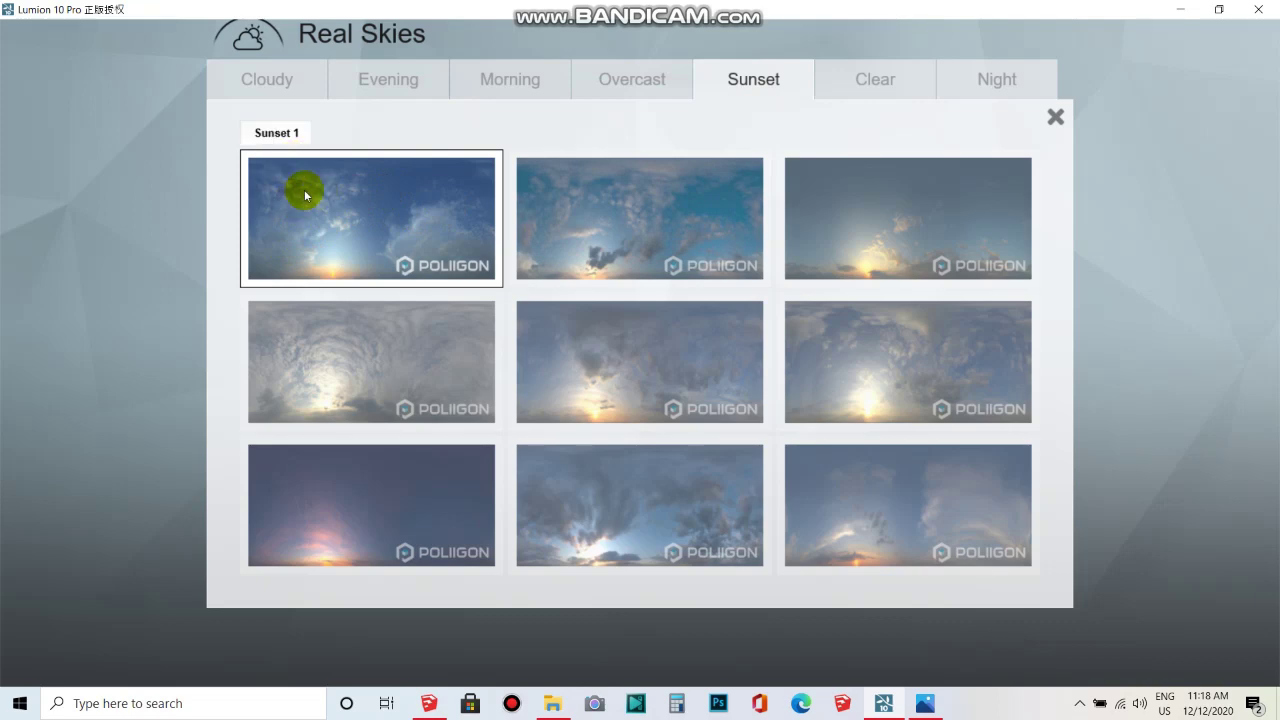
{"action": "left_click", "coordinate": [1055, 117]}
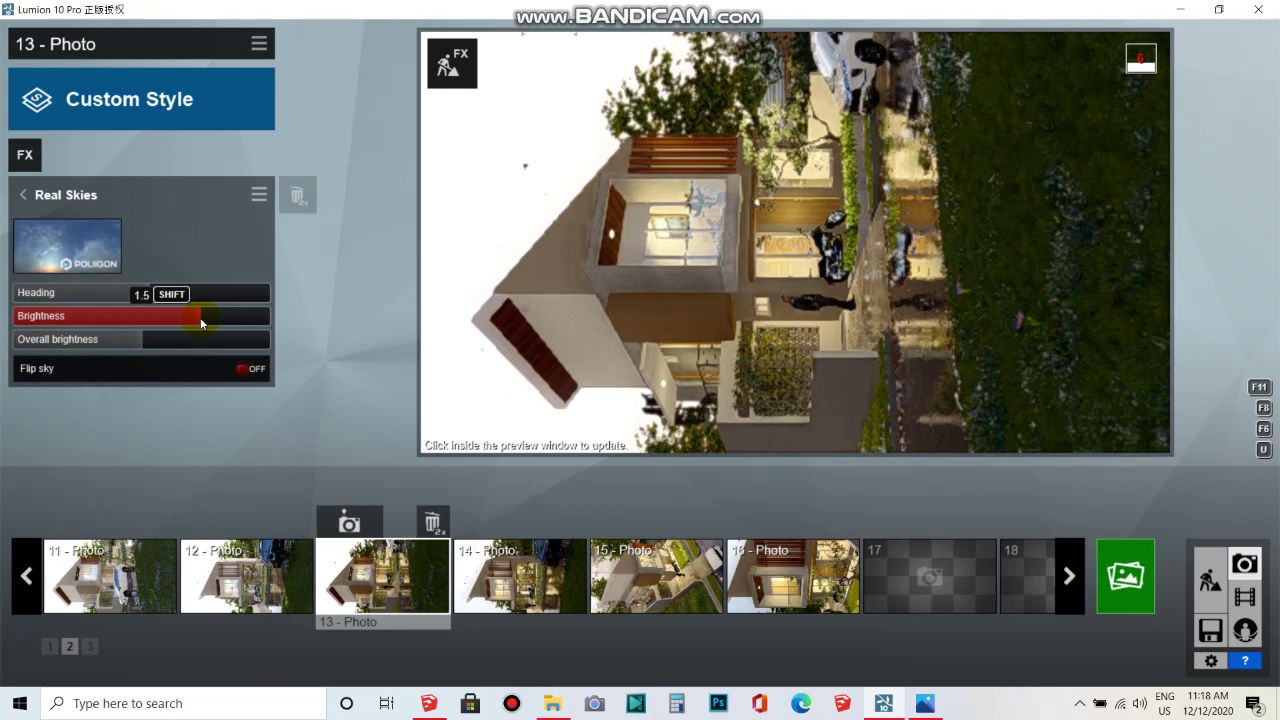
{"action": "left_click", "coordinate": [23, 196]}
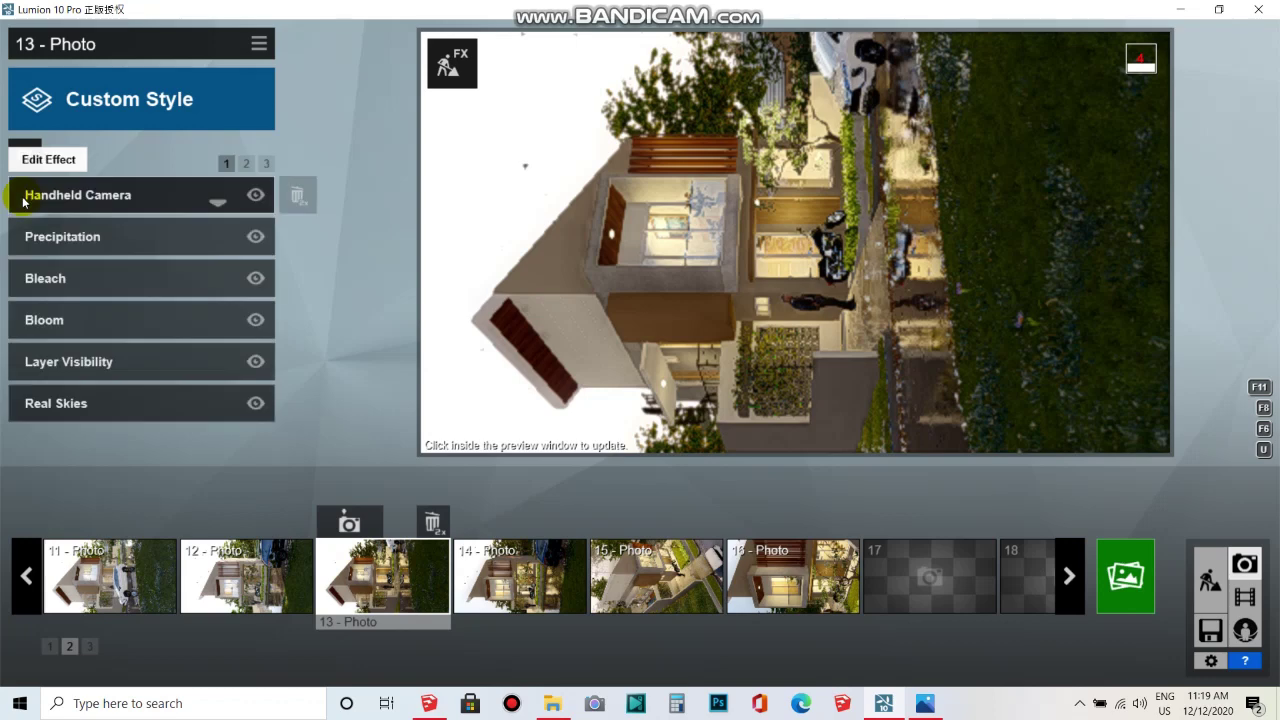
{"action": "left_click", "coordinate": [247, 164]}
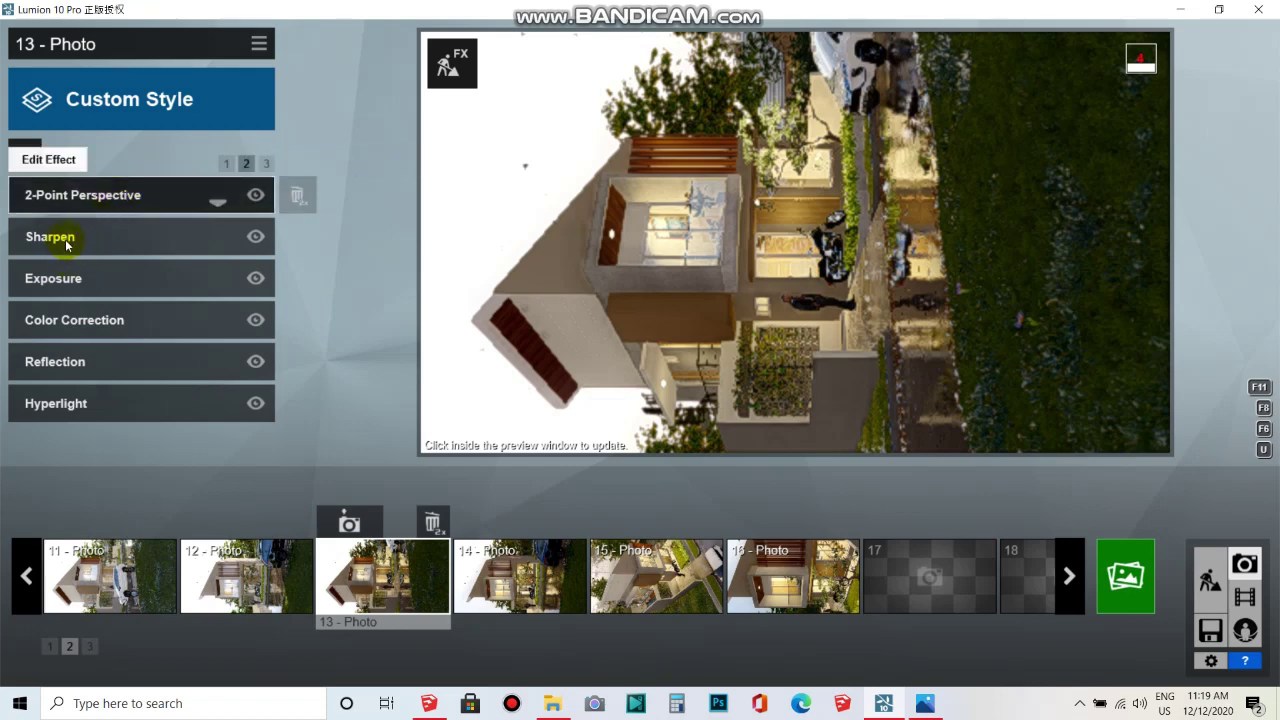
- Lower photo 13's Color Correction Tint to 0.1, adjust Limit low, and close the settings
{"action": "left_click", "coordinate": [83, 320]}
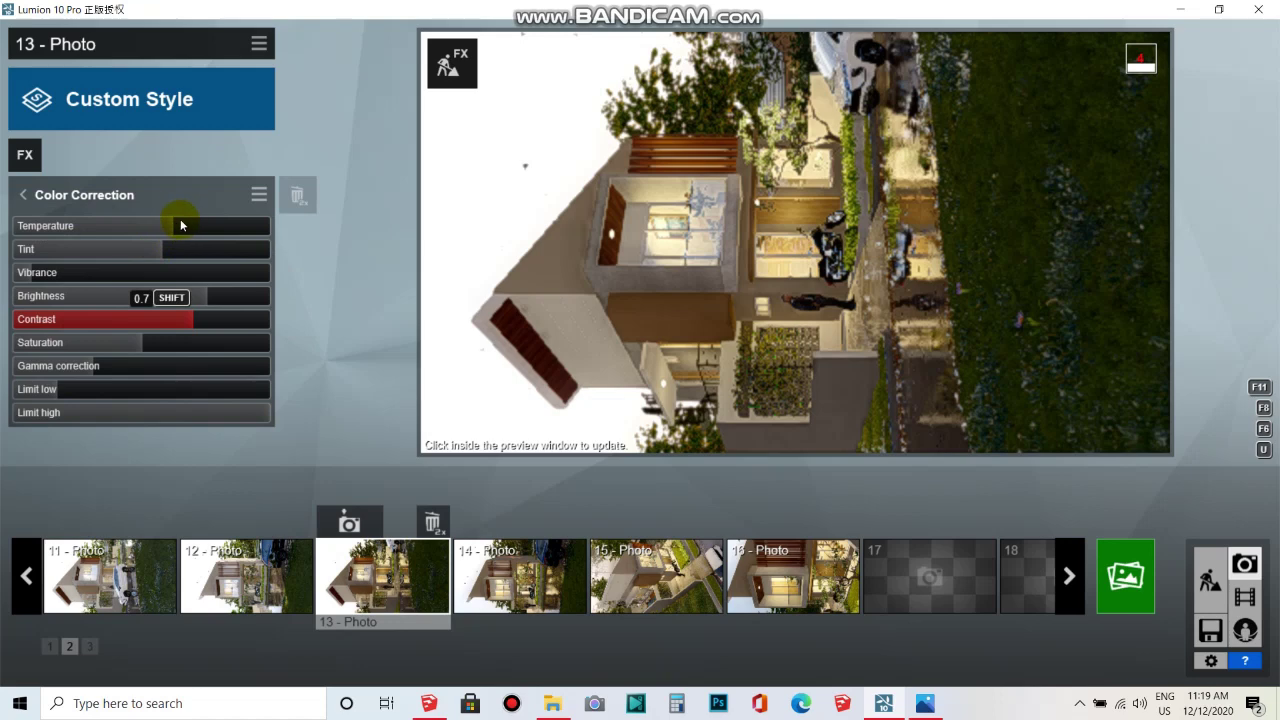
{"action": "mouse_move", "coordinate": [175, 226]}
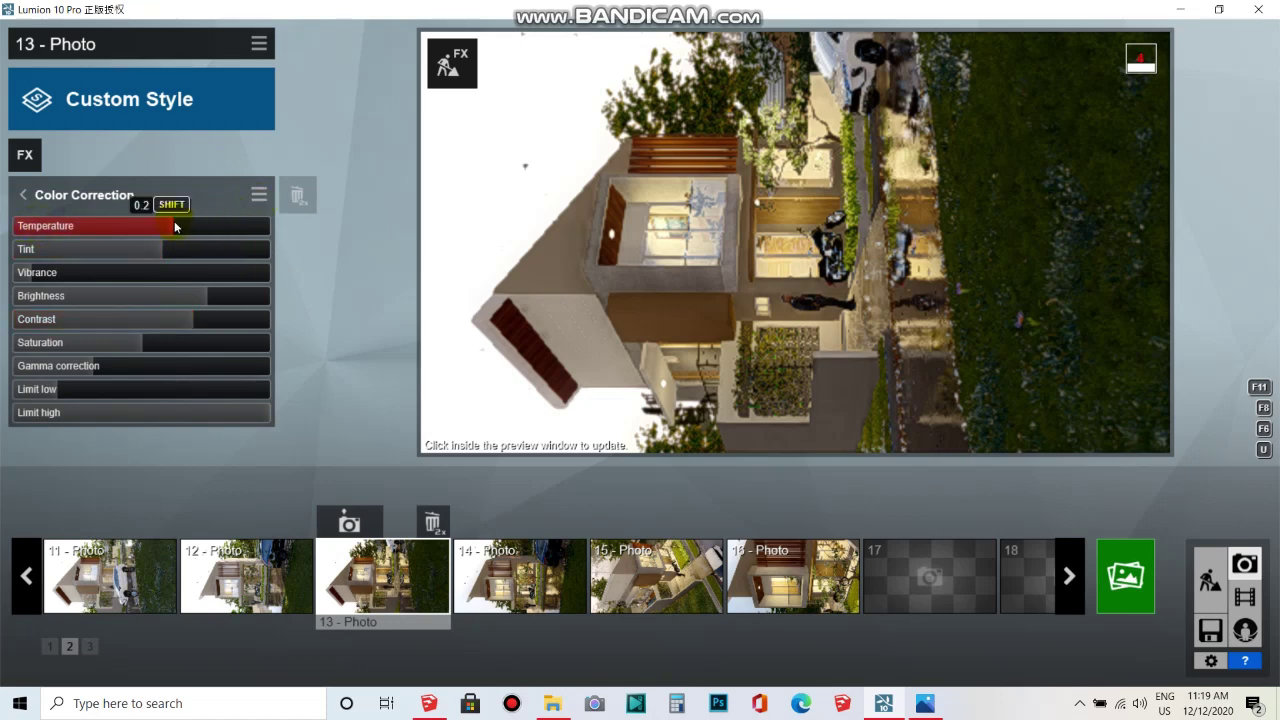
{"action": "left_click", "coordinate": [165, 253]}
{"action": "left_click_drag", "start_coordinate": [165, 253], "coordinate": [31, 279]}
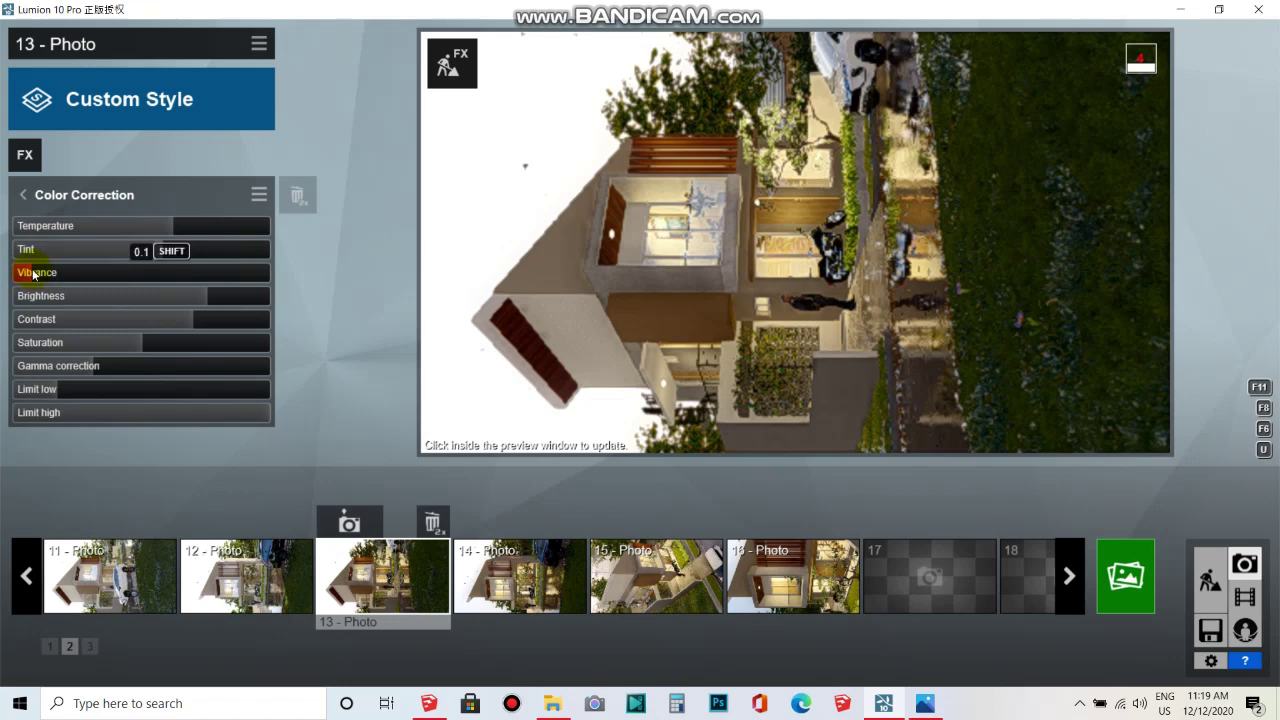
{"action": "left_click", "coordinate": [56, 393]}
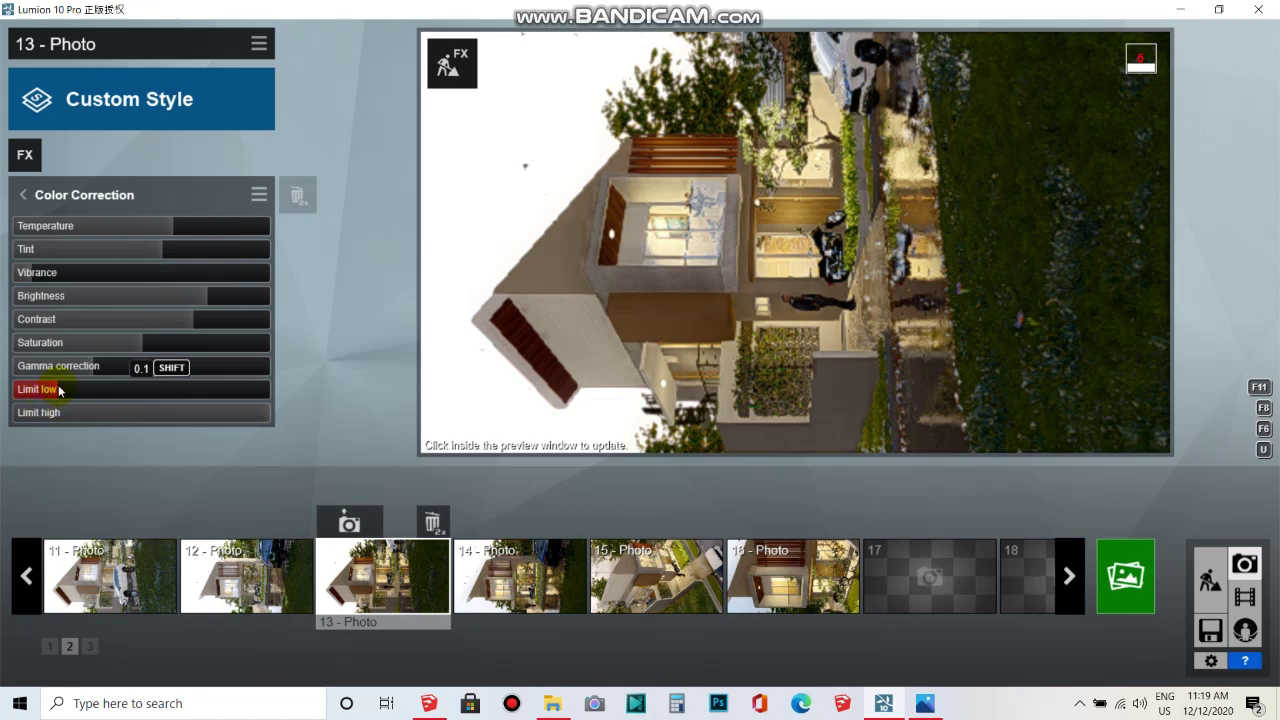
{"action": "left_click", "coordinate": [24, 197]}
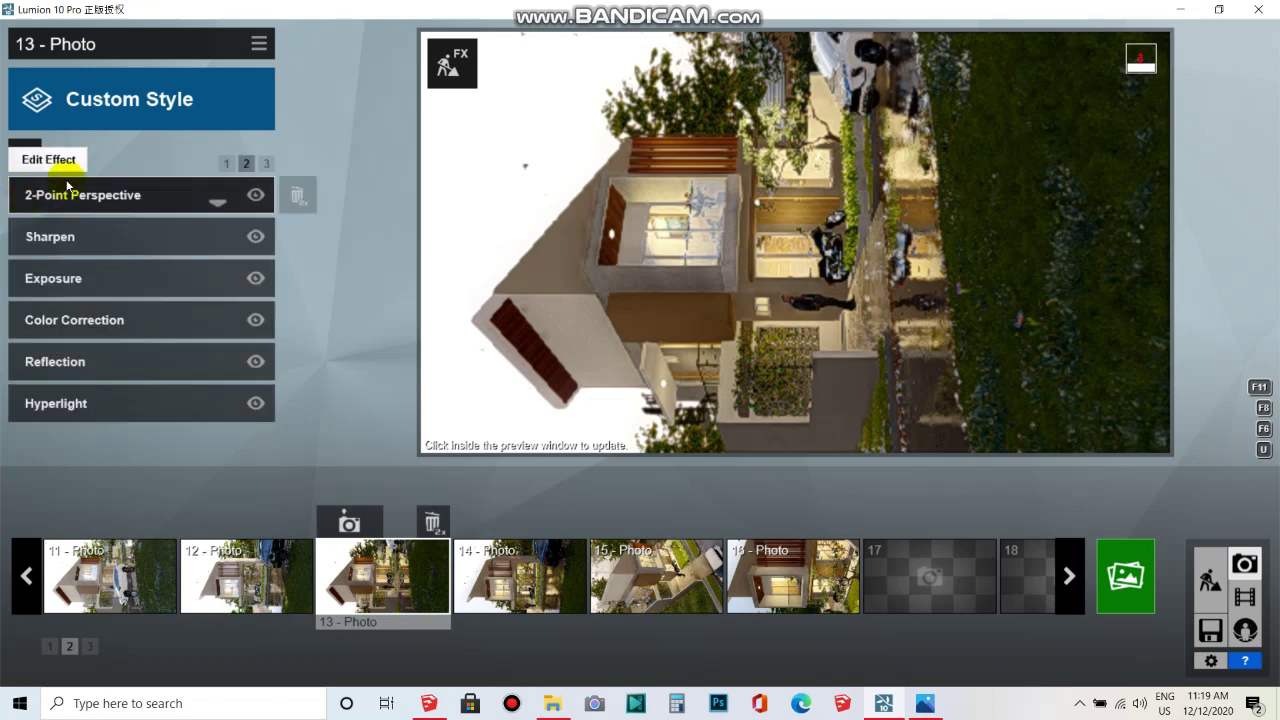
- Add Depth of Field on effects page 3, focused on the upper-floor balcony
{"action": "left_click", "coordinate": [268, 165]}
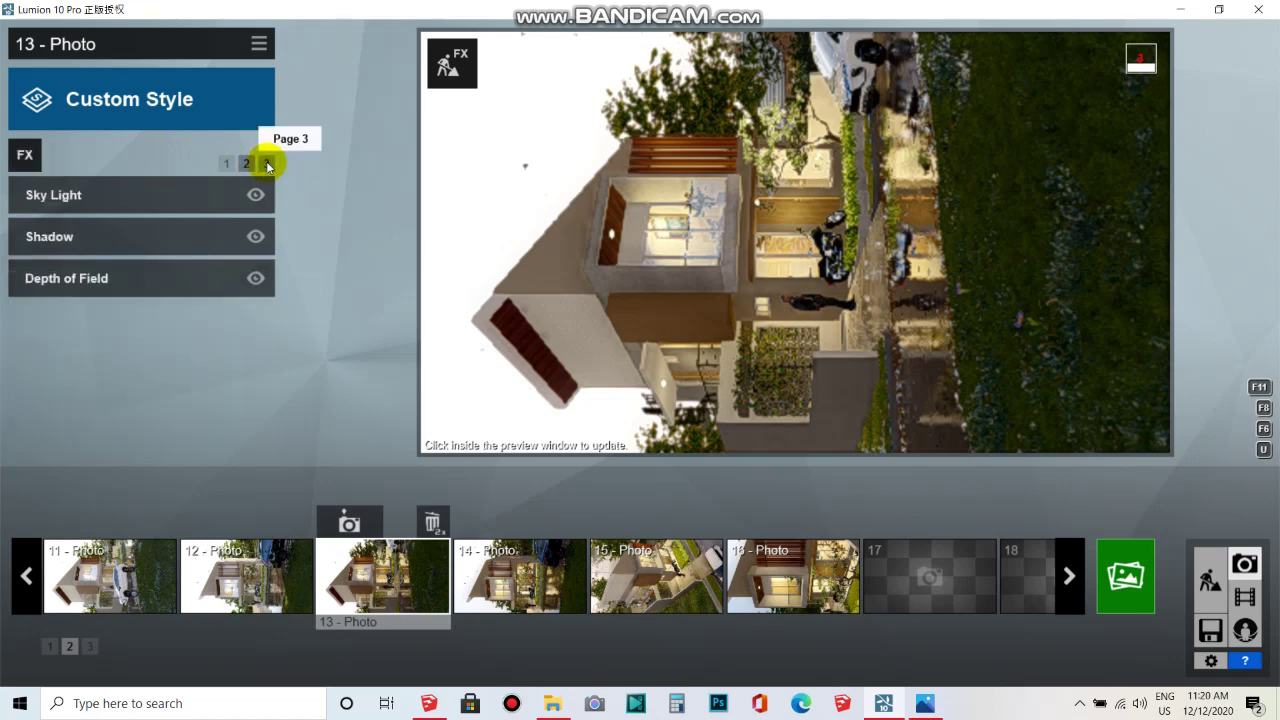
{"action": "left_click", "coordinate": [67, 280]}
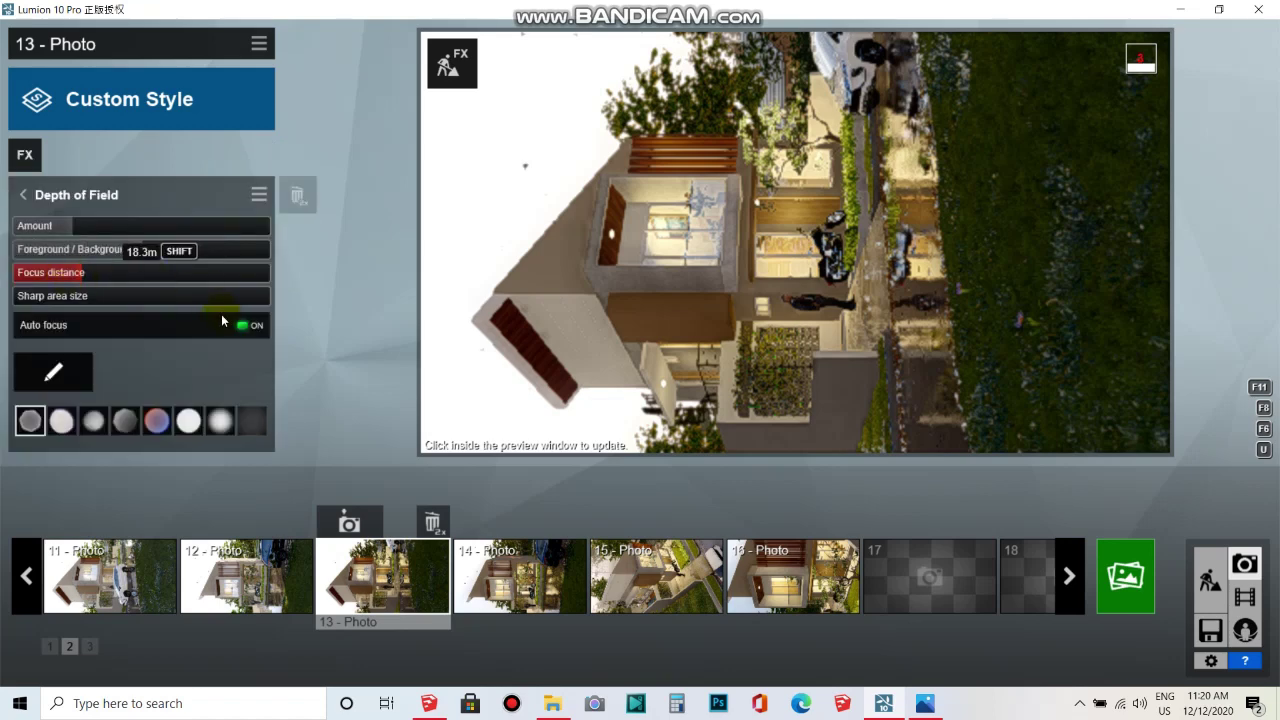
{"action": "left_click", "coordinate": [63, 375]}
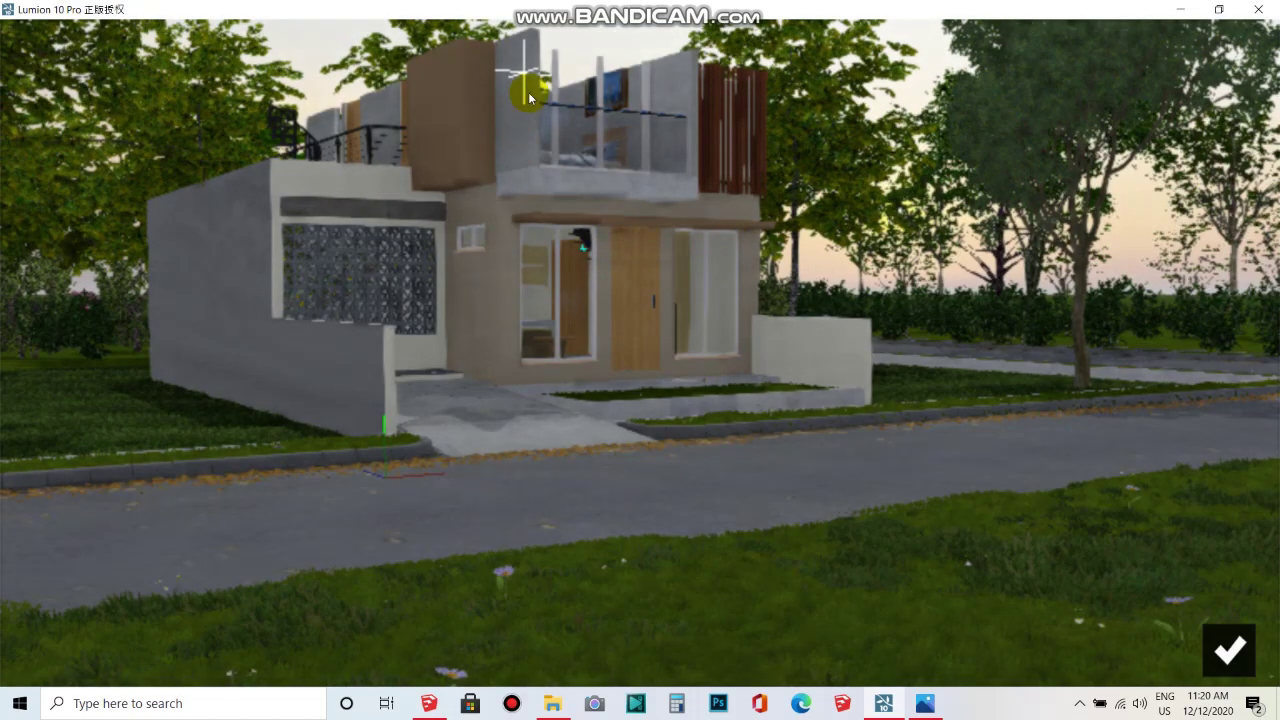
{"action": "left_click", "coordinate": [526, 74]}
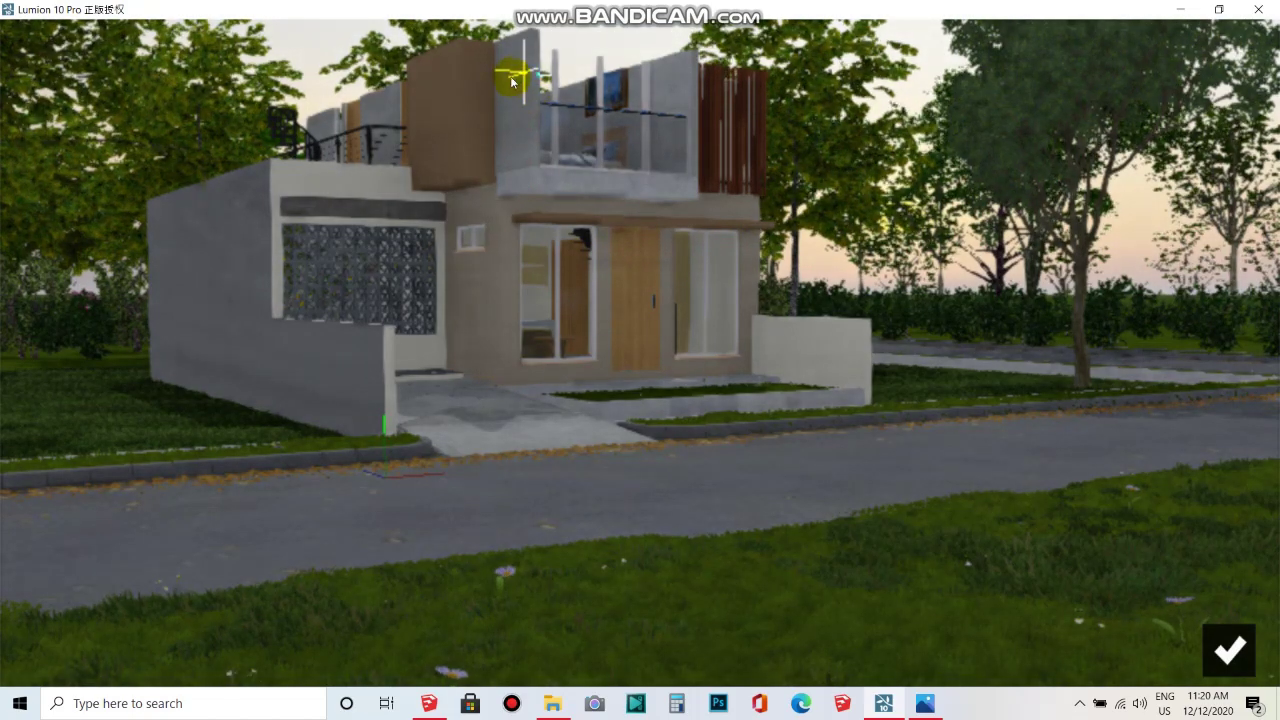
{"action": "left_click", "coordinate": [1229, 651]}
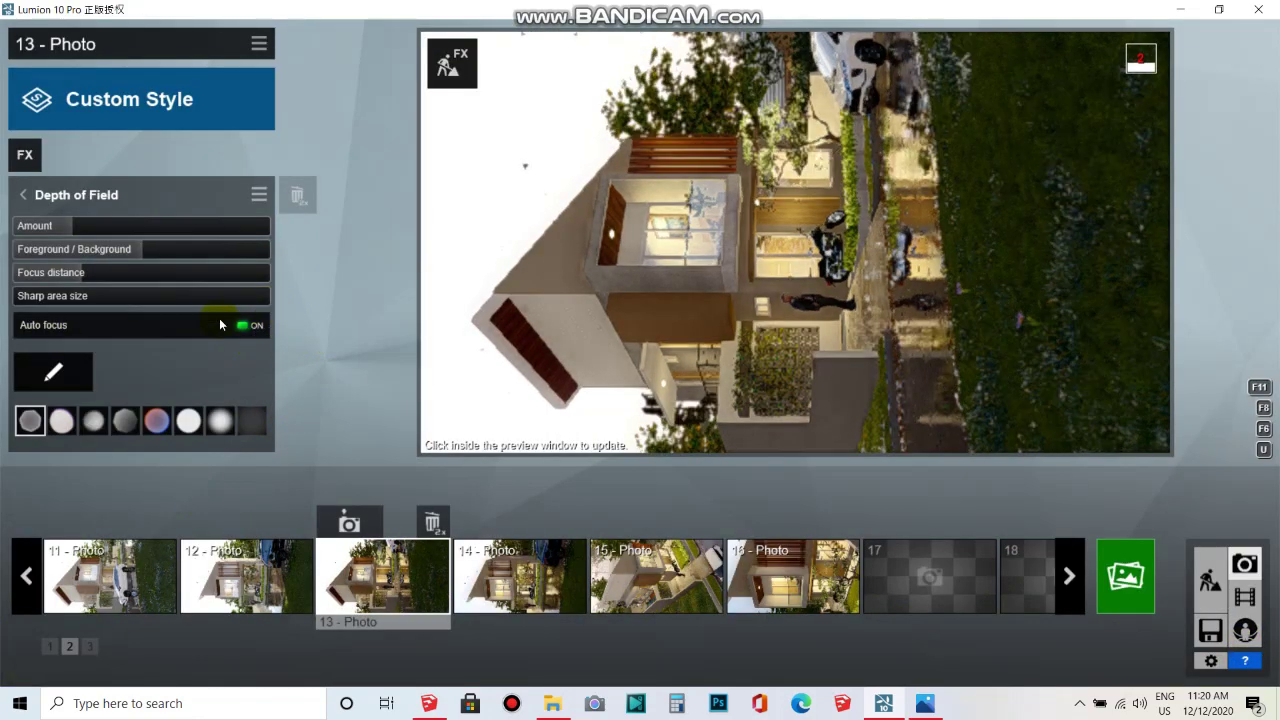
- Set the Depth of Field amount to 12.2 and refresh the photo preview
{"action": "left_click_drag", "start_coordinate": [86, 228], "coordinate": [74, 232]}
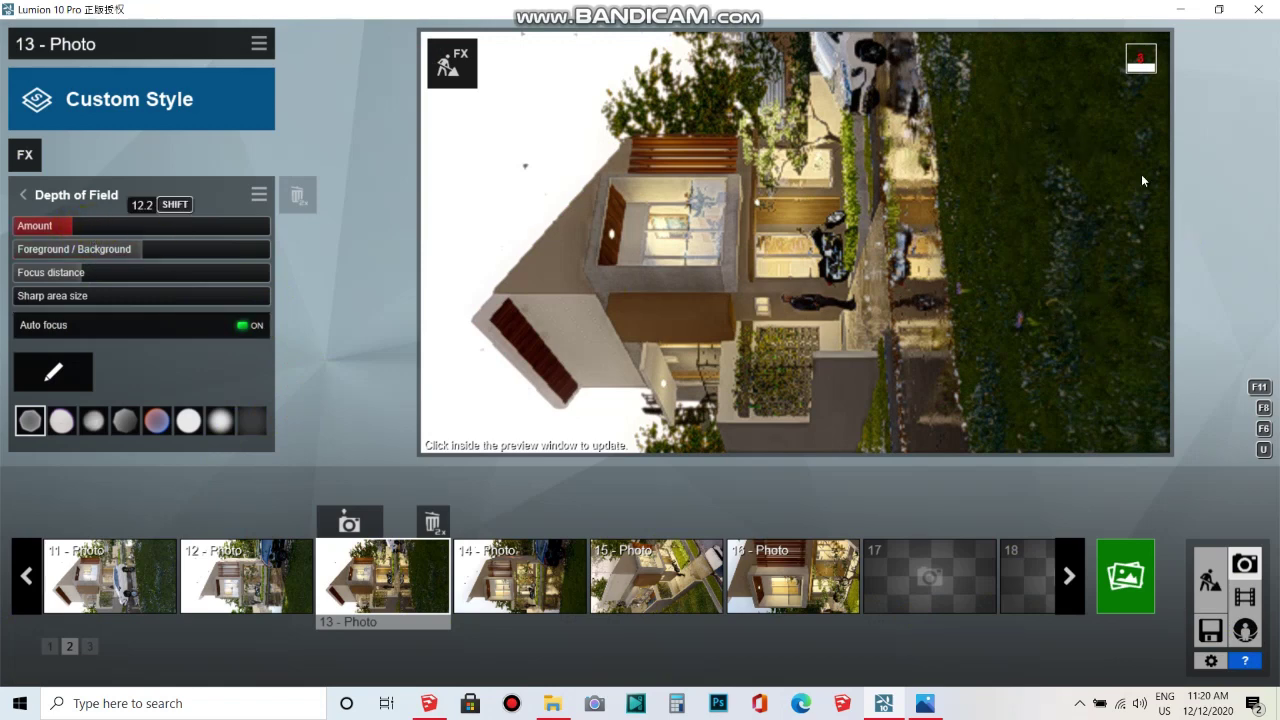
{"action": "mouse_move", "coordinate": [795, 400]}
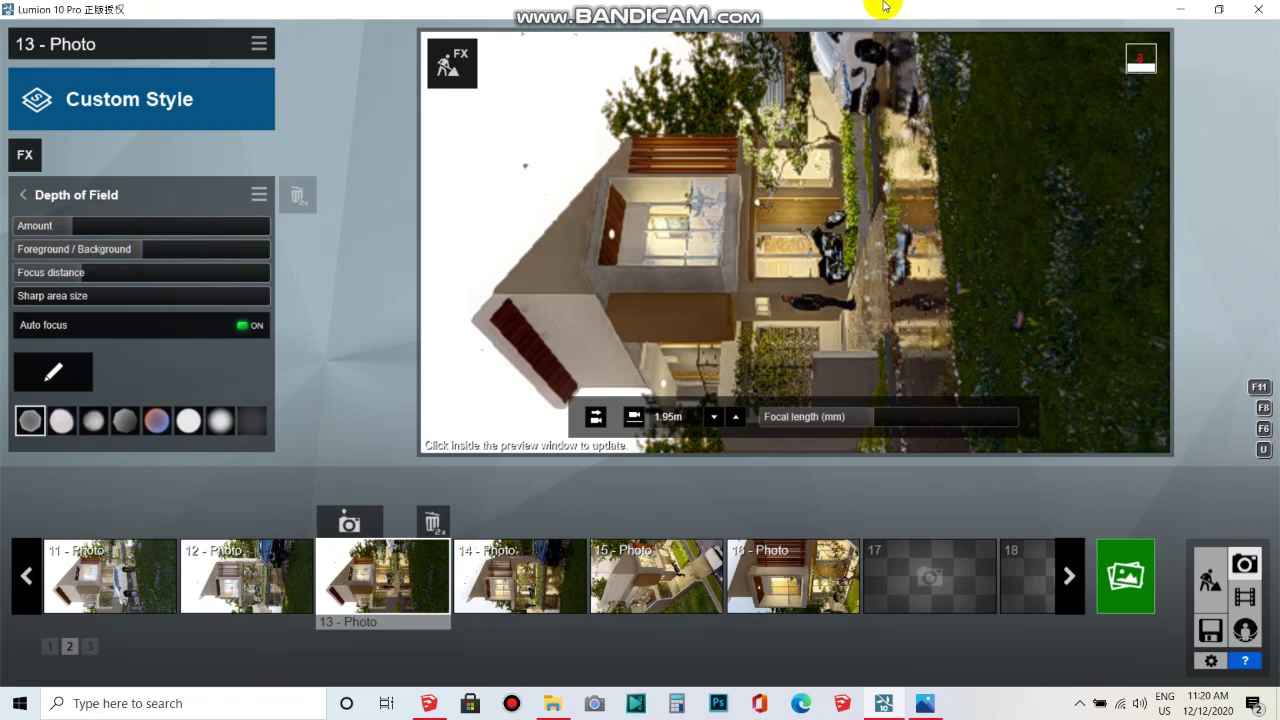
{"action": "left_click", "coordinate": [596, 108]}
{"action": "mouse_move", "coordinate": [23, 195]}
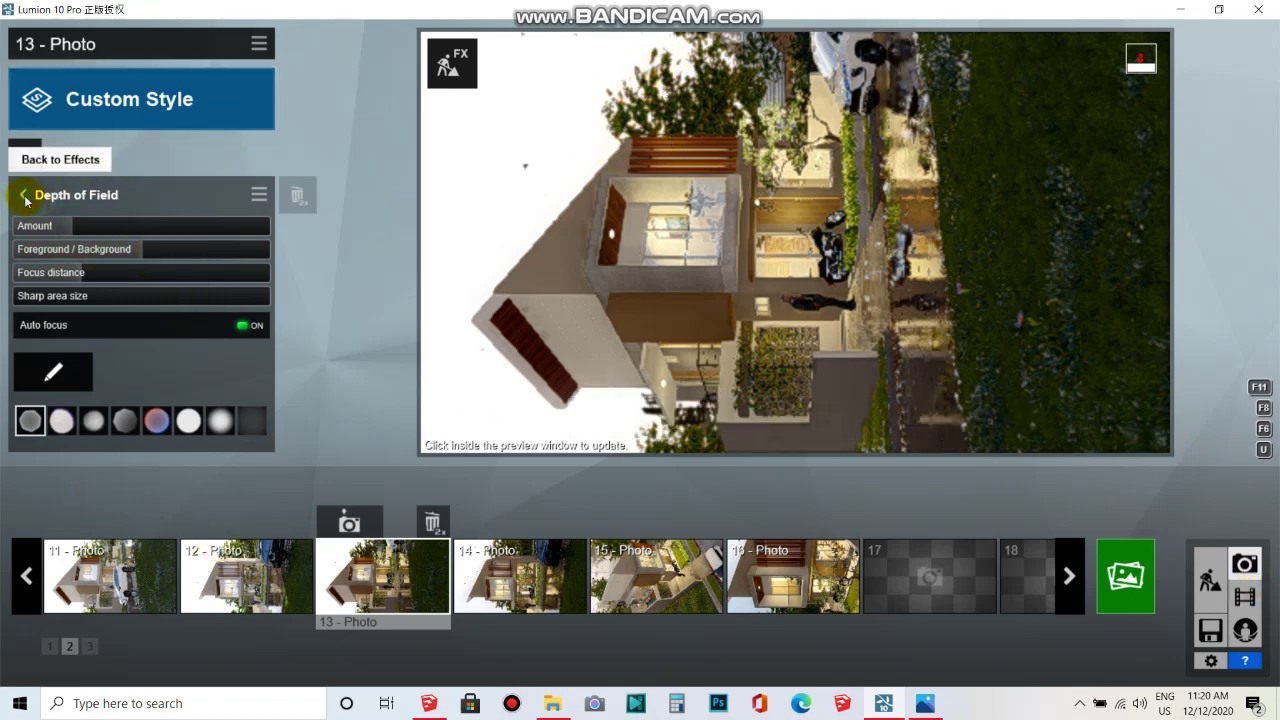
{"action": "left_click", "coordinate": [24, 196]}
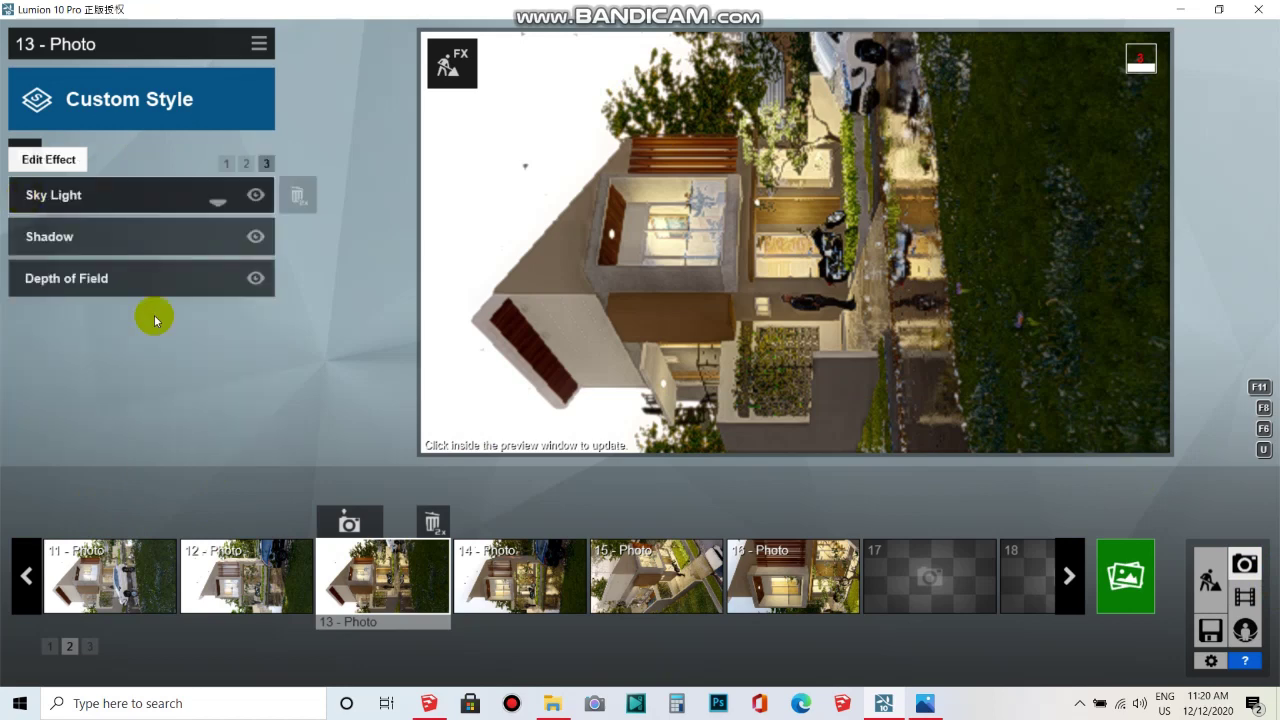
{"action": "left_click", "coordinate": [980, 195]}
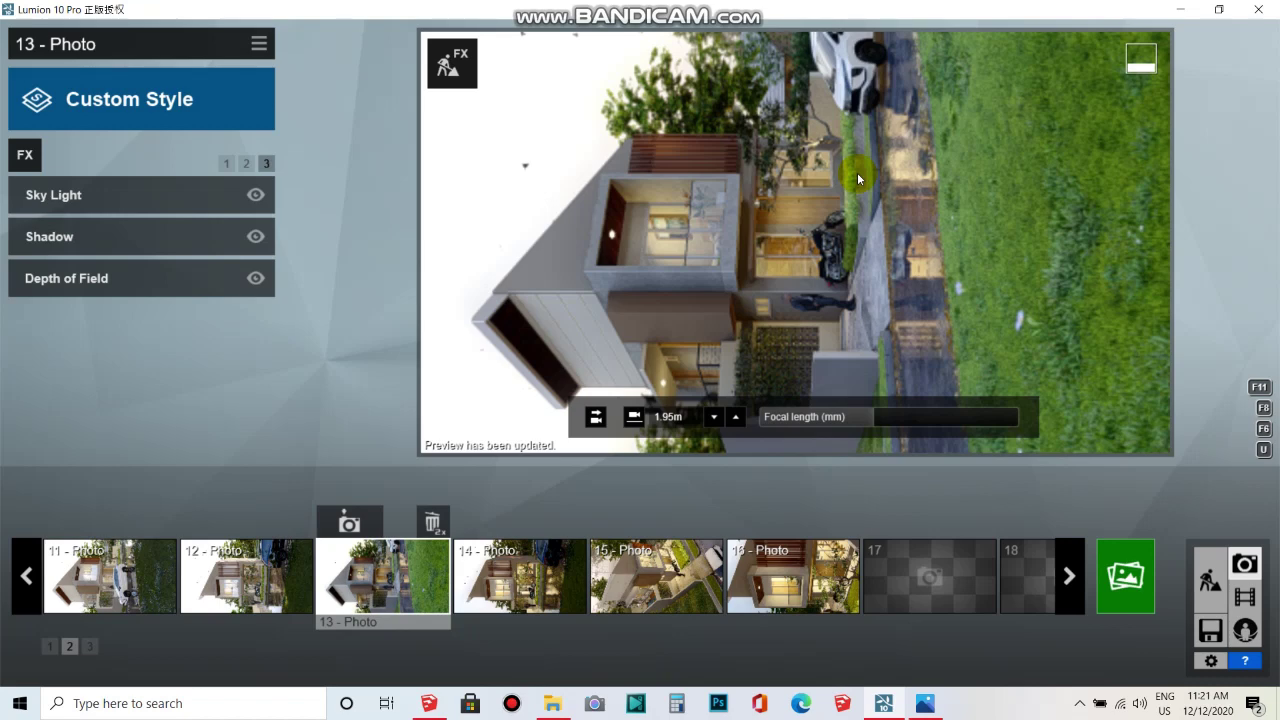
- Switch to File Explorer showing the SMALL HOUSE 8X15 folder
{"action": "left_click", "coordinate": [557, 702]}
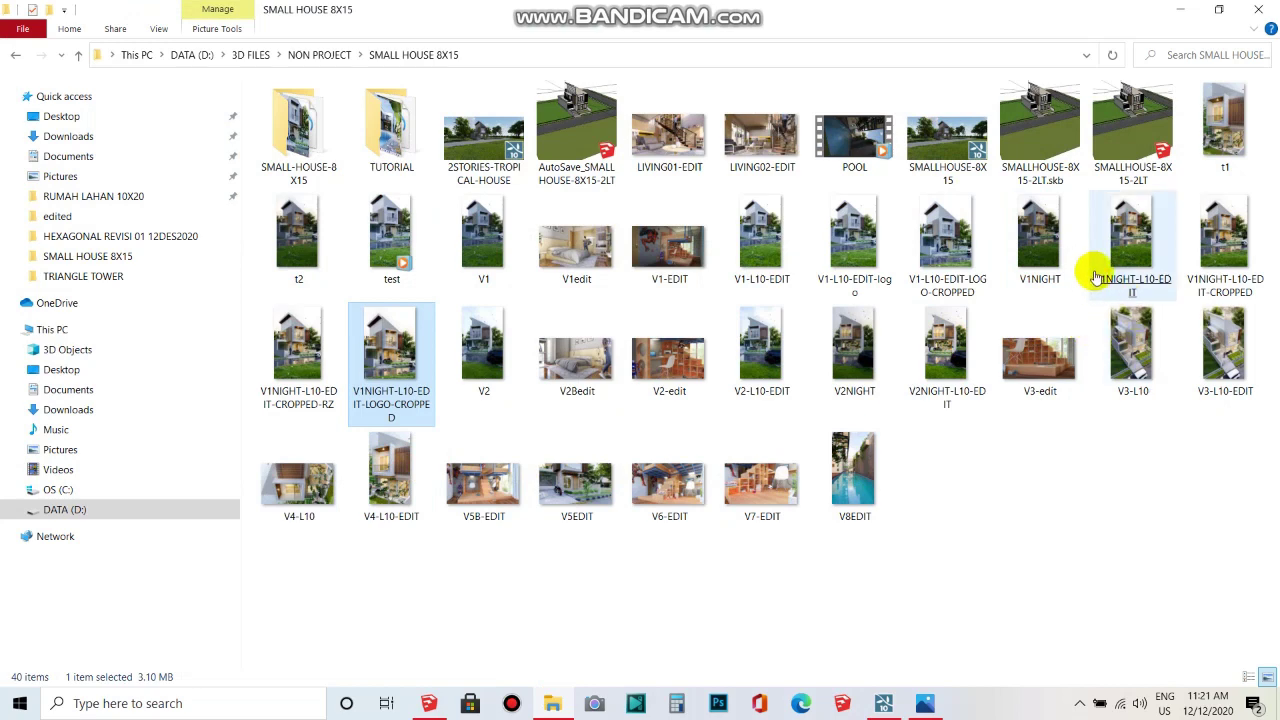
- Open V1NIGHT.jpg in Photos and step forward to V1NIGHT-L10-EDIT.jpg
{"action": "double_click", "coordinate": [1045, 265]}
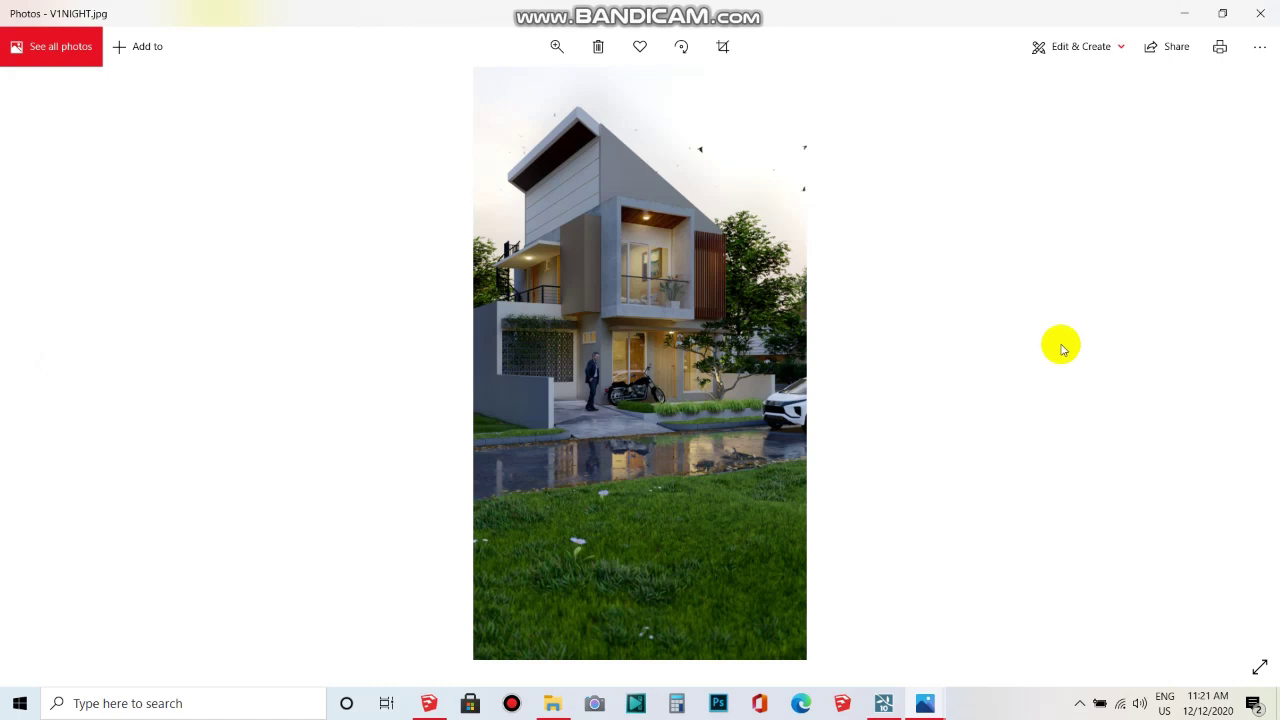
{"action": "key", "text": "Right"}
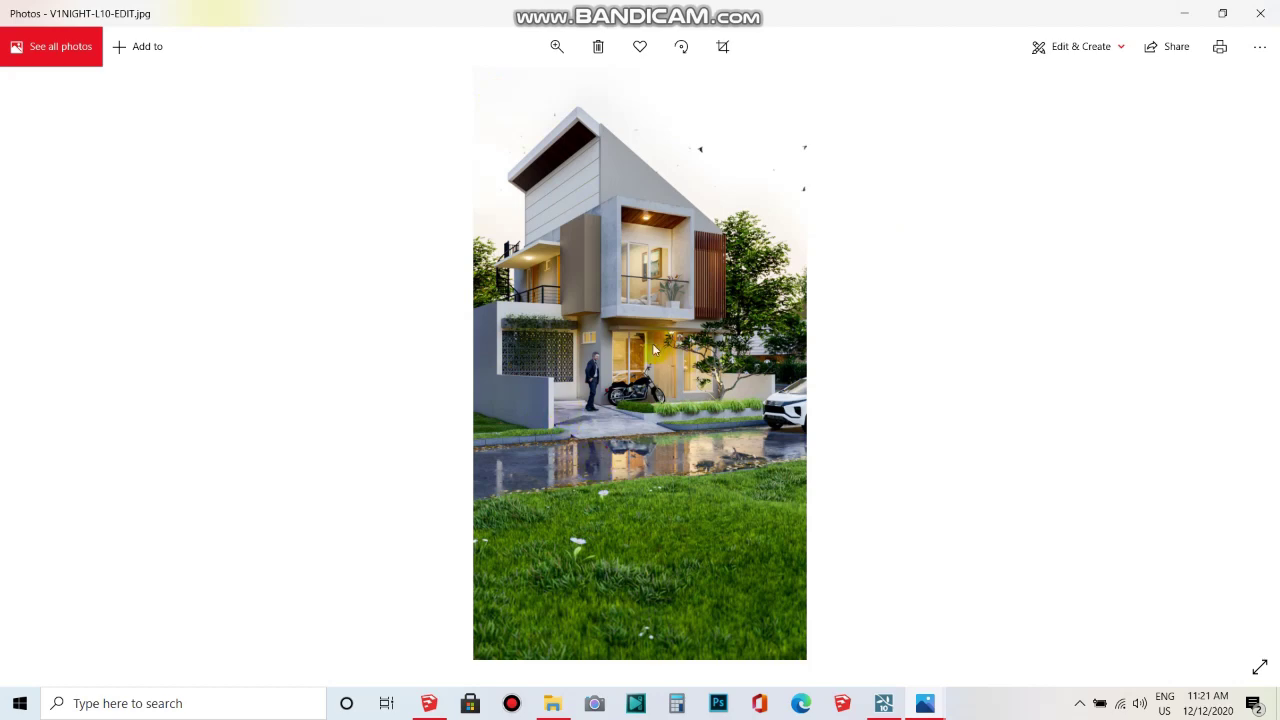
- Flip repeatedly between V1NIGHT and V1NIGHT-L10-EDIT, end on the edited render, then close Photos
{"action": "key", "text": "Left"}
{"action": "key", "text": "Right"}
{"action": "key", "text": "Left"}
{"action": "key", "text": "Right"}
{"action": "key", "text": "Left"}
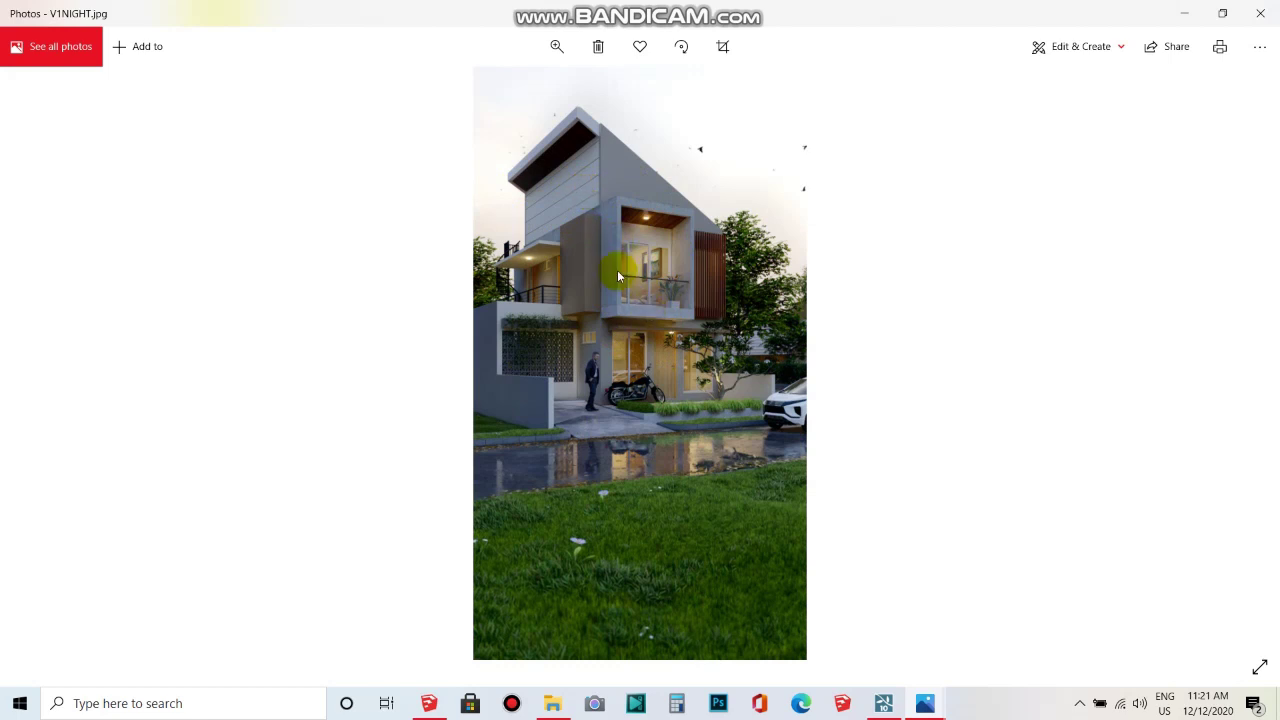
{"action": "key", "text": "Right"}
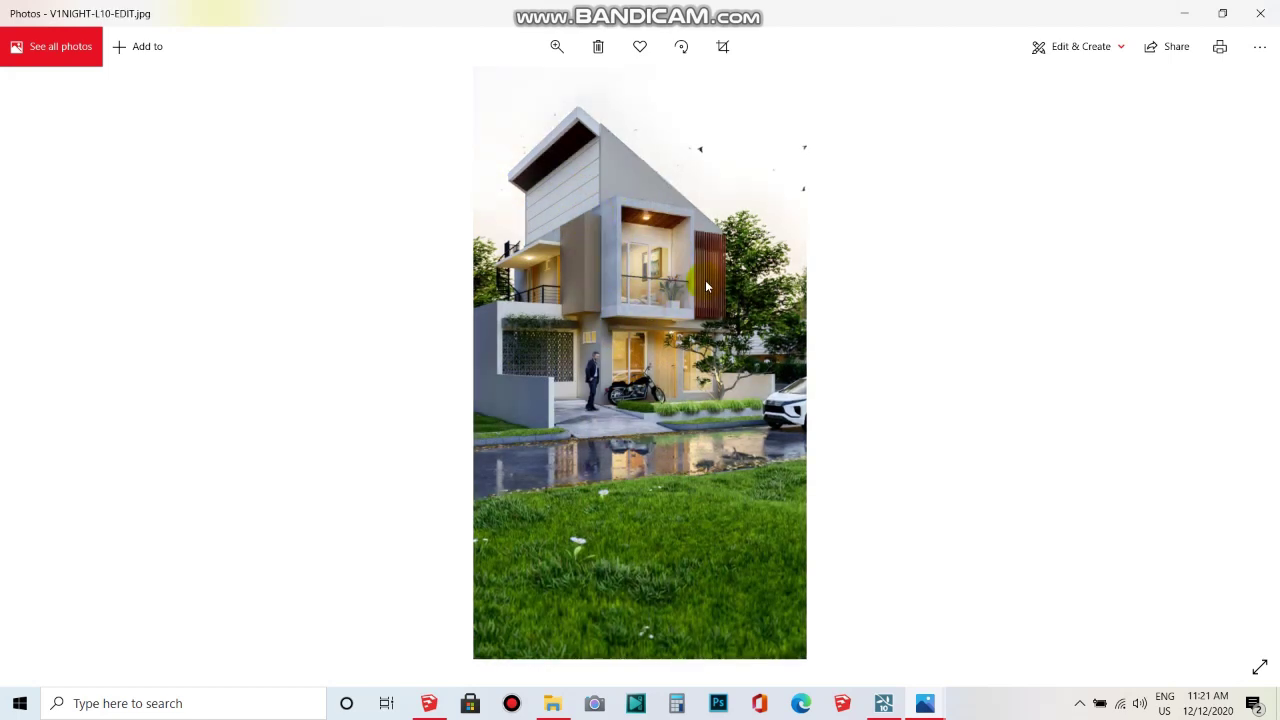
{"action": "key", "text": "Left"}
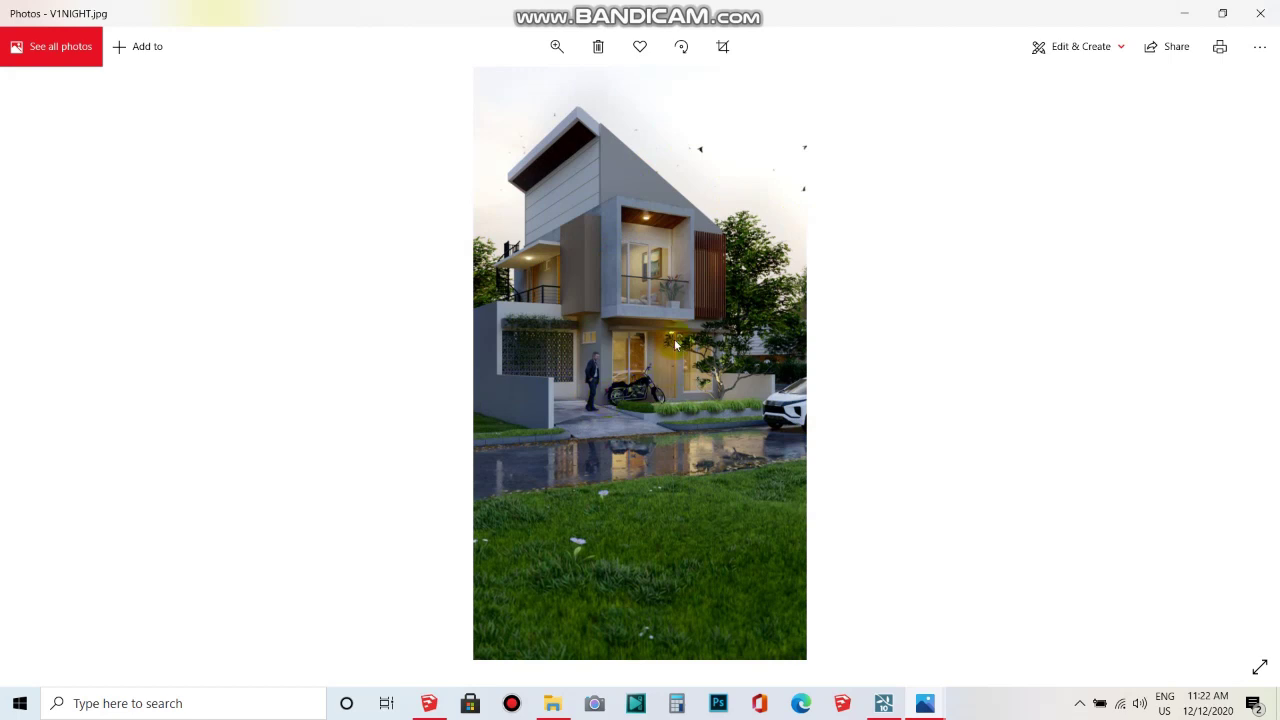
{"action": "key", "text": "Right"}
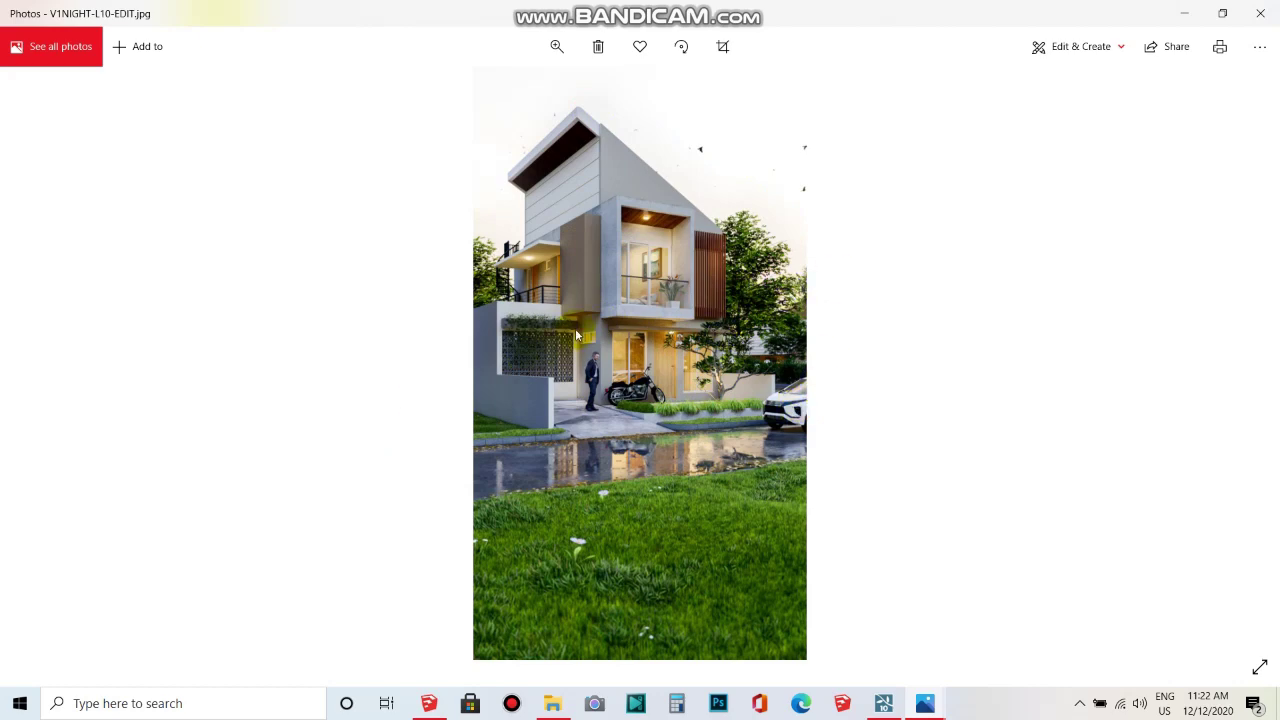
{"action": "left_click", "coordinate": [1260, 13]}
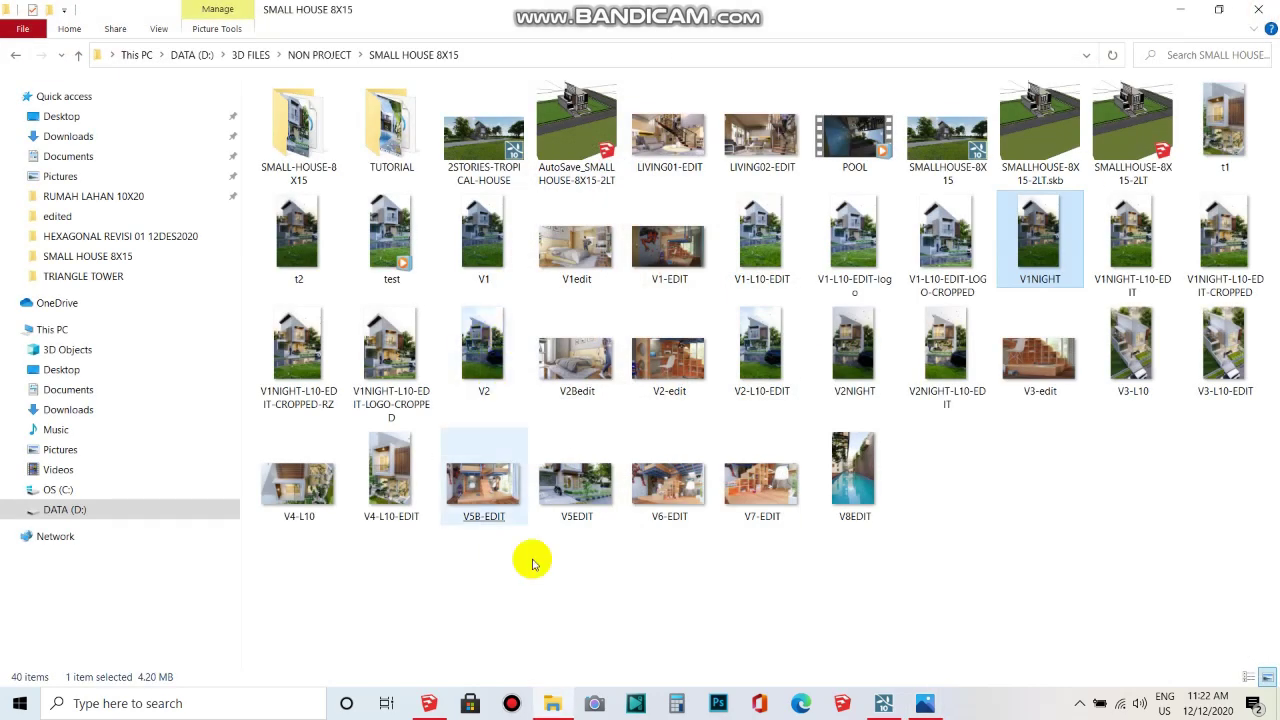
- Bring Lumion back to the 13 - Photo shot in Photo mode
{"action": "left_click", "coordinate": [884, 703]}
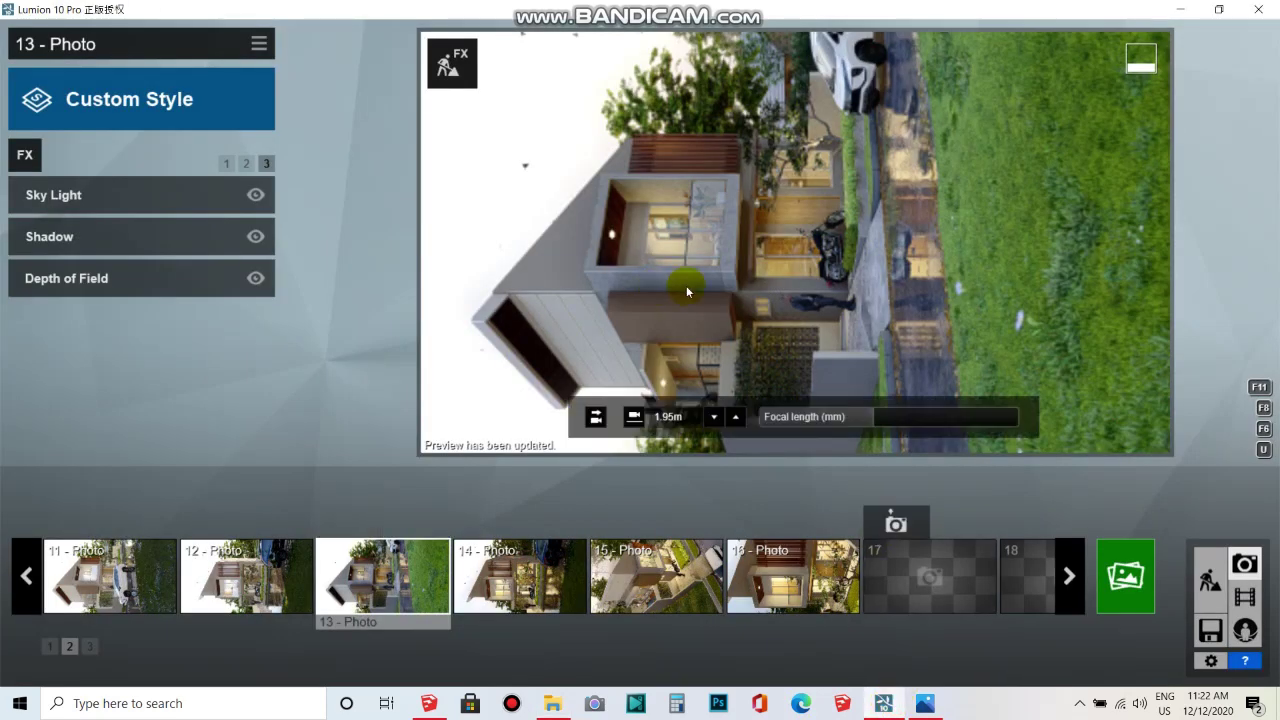